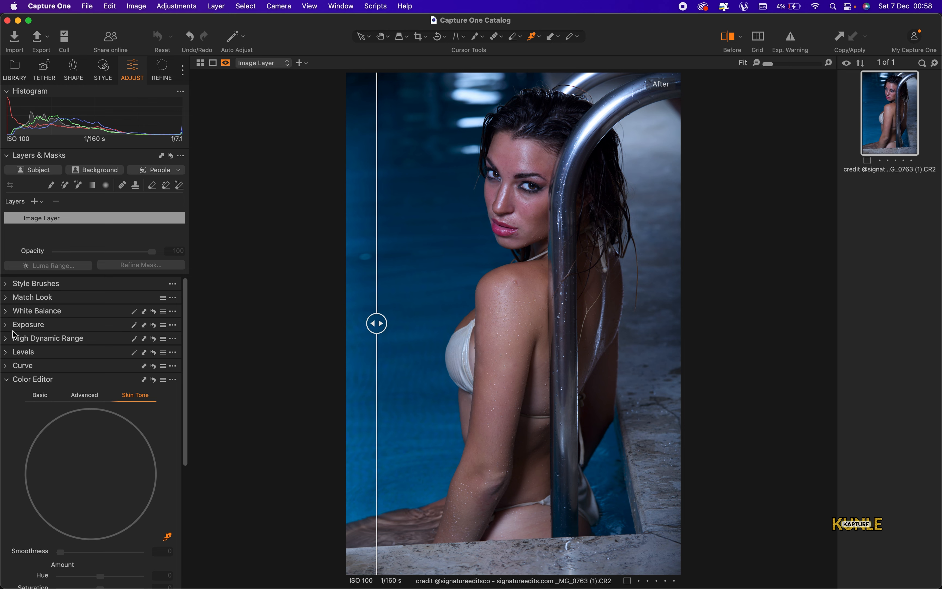
Expand Exposure and High Dynamic Range, then set Shadow to 16 and Highlight to -38
left_click(5, 325)
mouse_move(2, 337)
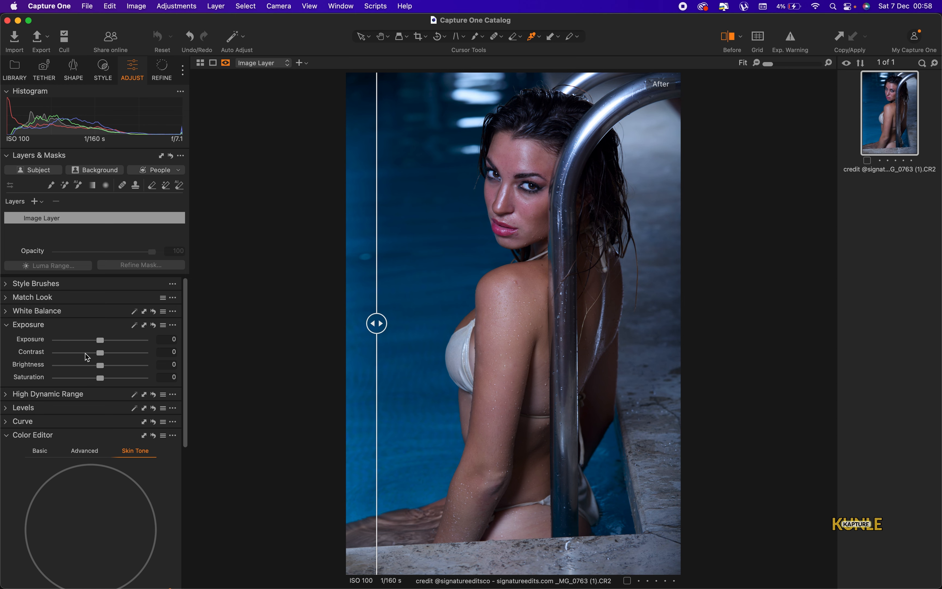
left_click(6, 394)
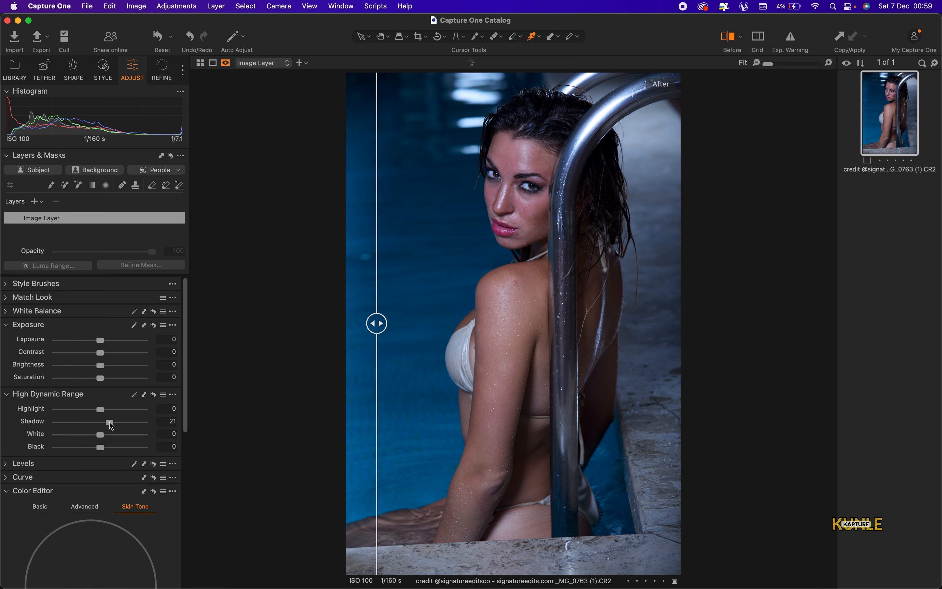
left_click_drag(111, 425, 86, 412)
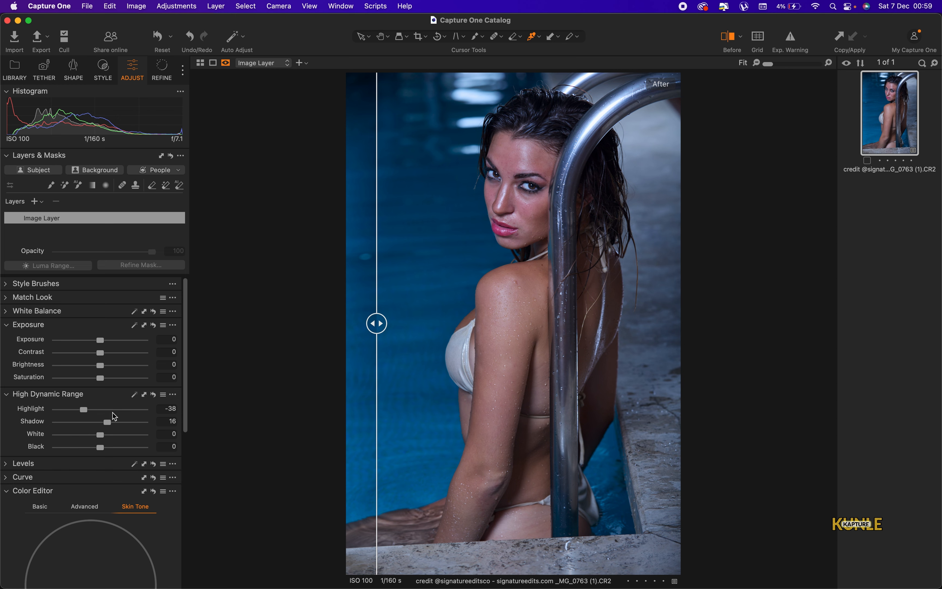
scroll(114, 416, "down", 5)
scroll(114, 417, "up", 5)
Create Skin Mask 1 from the People selection of Body Skin and Face Skin
left_click(178, 173)
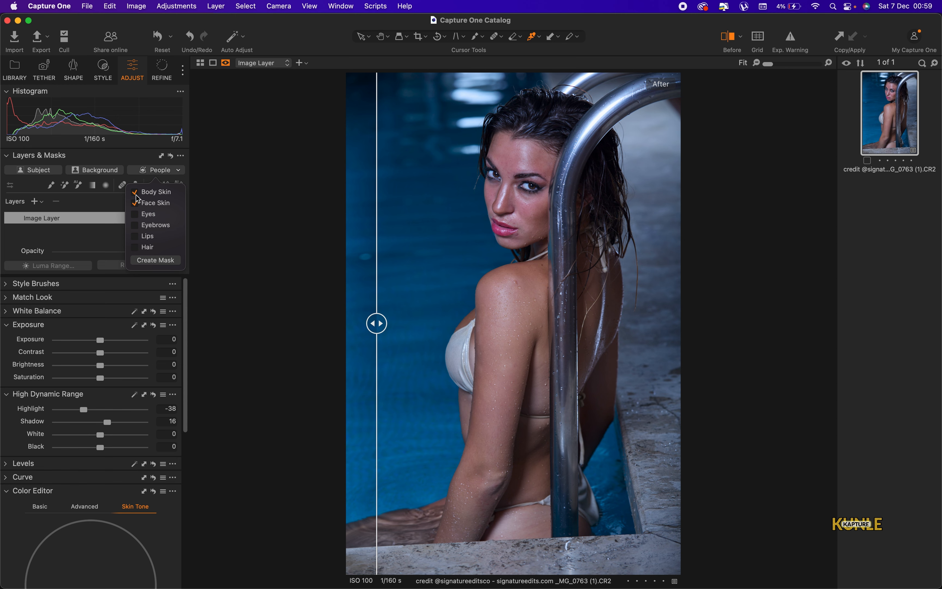
left_click(159, 260)
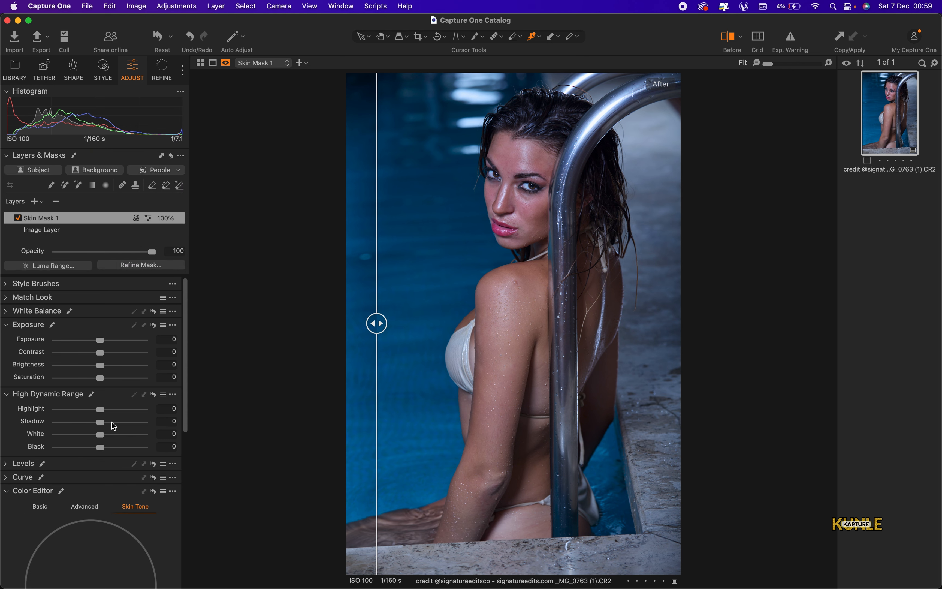
On Skin Mask 1, lift Shadow to 45 and lower Brightness to -1, checking before/after
left_click_drag(114, 422, 73, 417)
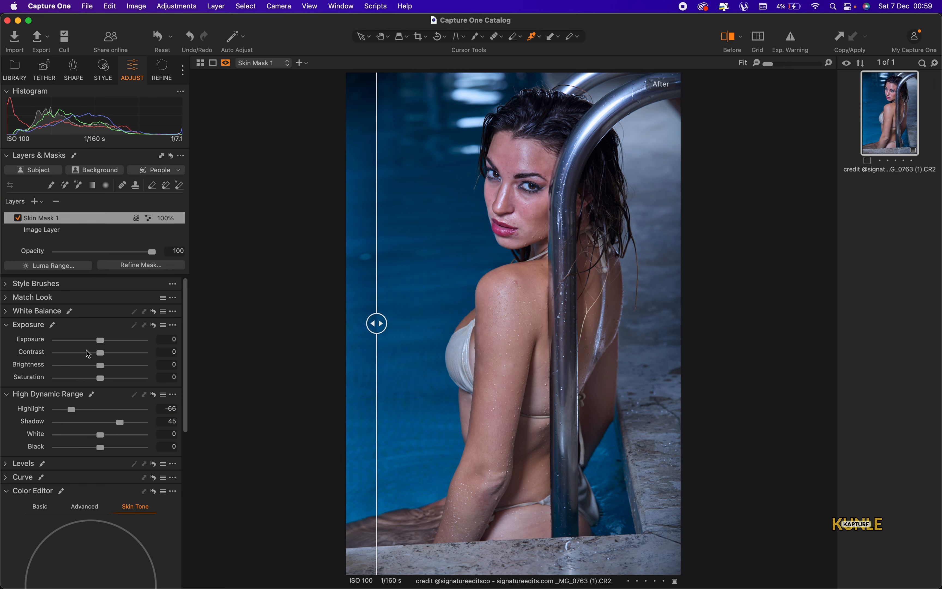
left_click_drag(105, 369, 102, 369)
left_click_drag(376, 324, 557, 342)
left_click_drag(625, 351, 385, 364)
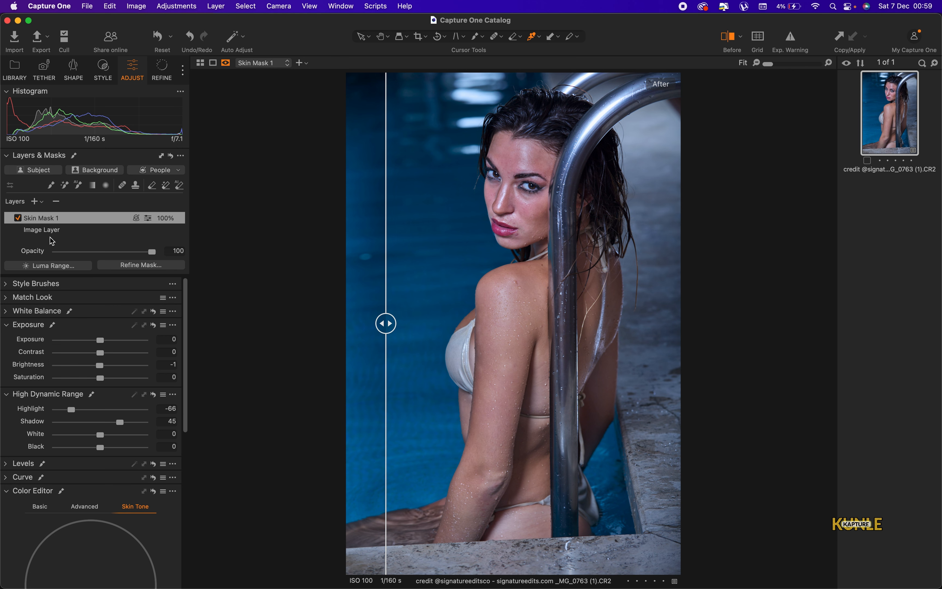
Lower the base Image Layer's Exposure to -0.24
left_click(60, 231)
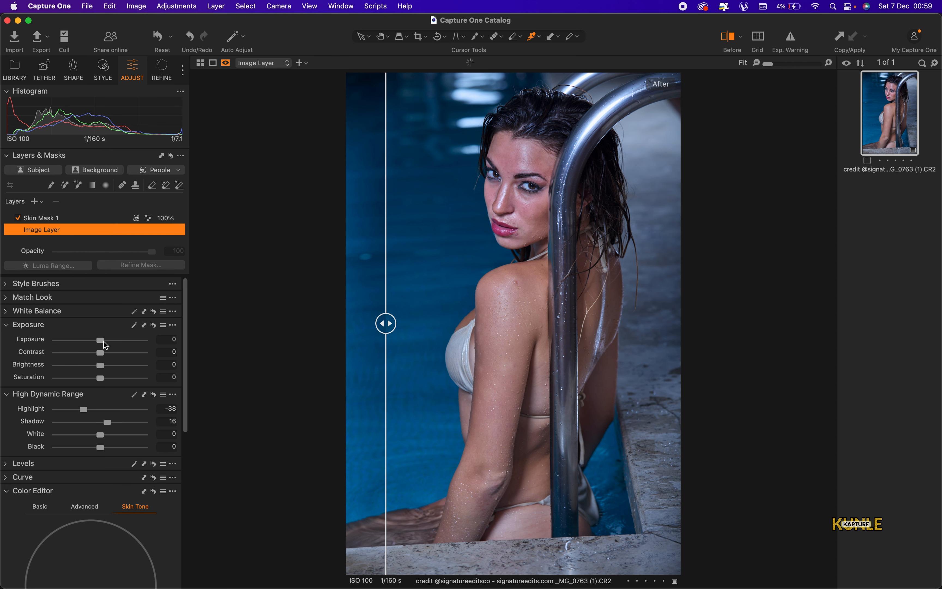
left_click_drag(103, 345, 101, 345)
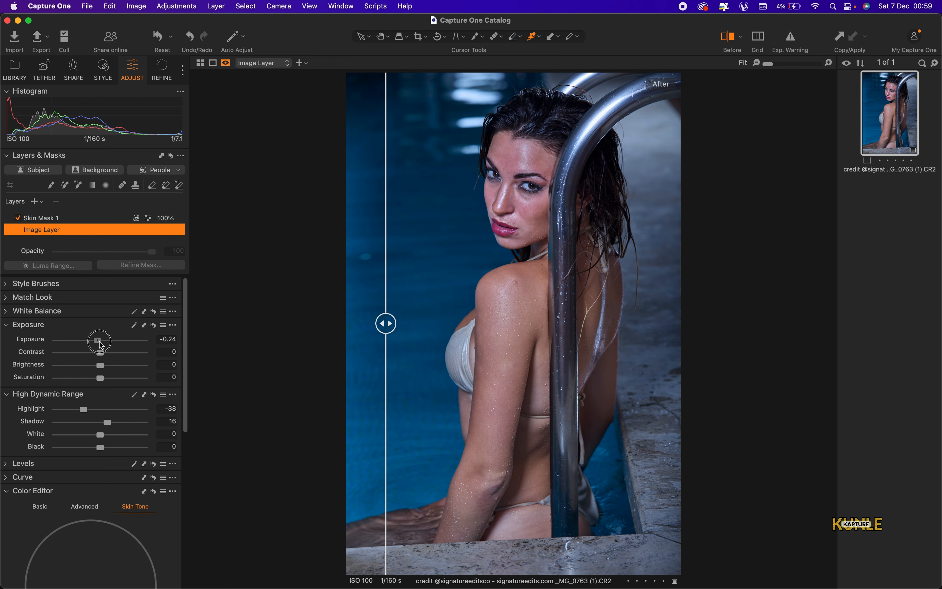
scroll(151, 401, "down", 3)
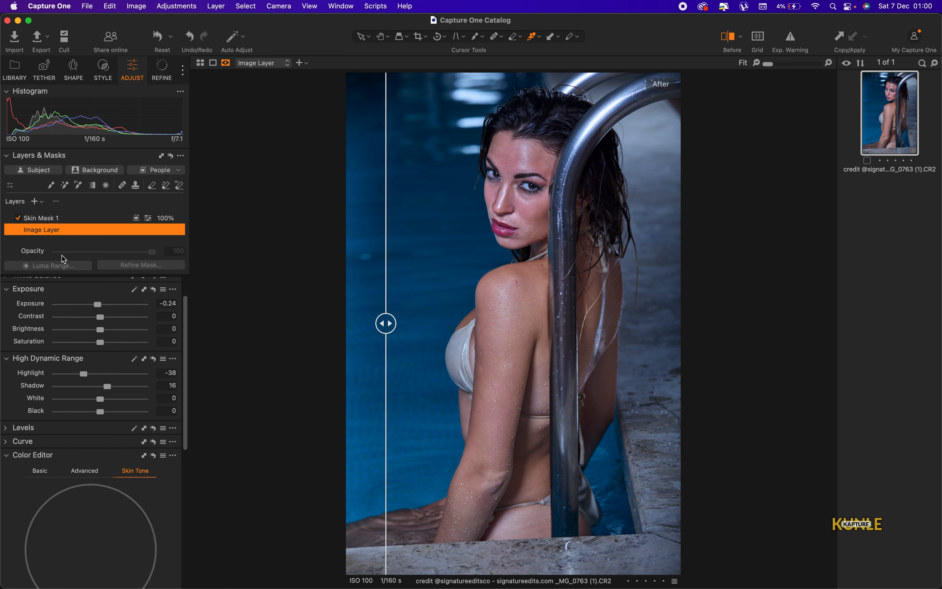
Reselect Skin Mask 1 and show the Skin Tone settings of the Color Editor
left_click(61, 218)
scroll(130, 438, "down", 3)
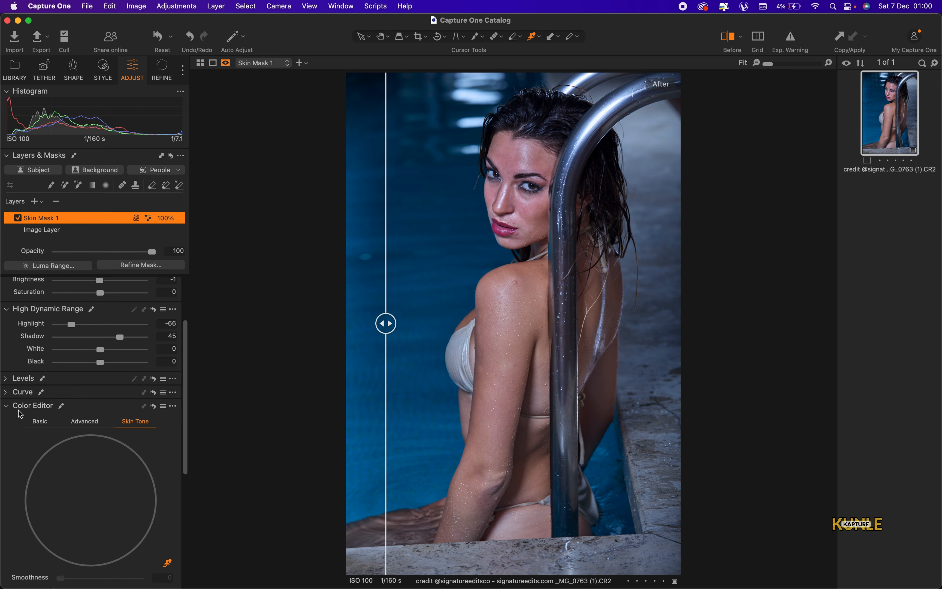
left_click(10, 412)
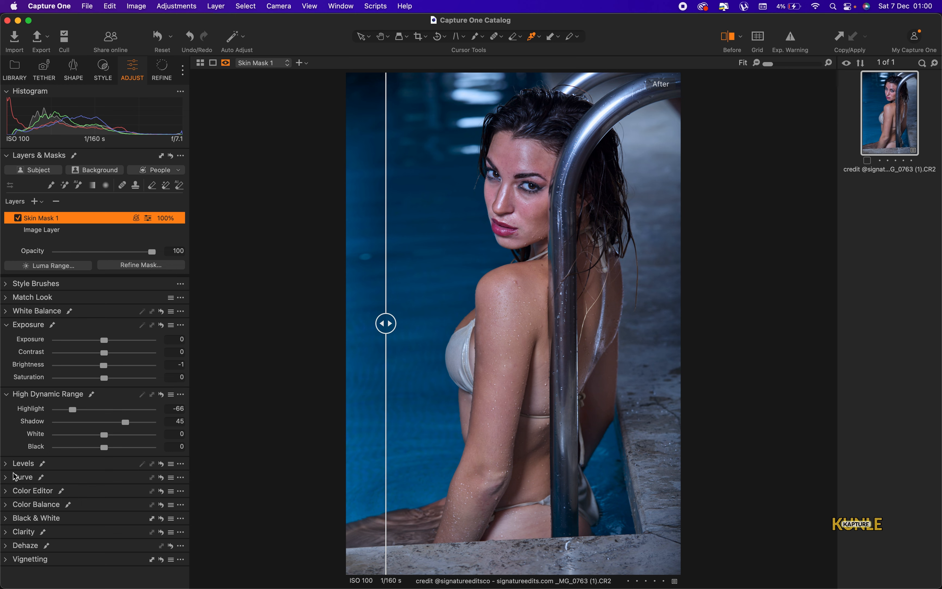
left_click(6, 490)
scroll(124, 419, "down", 10)
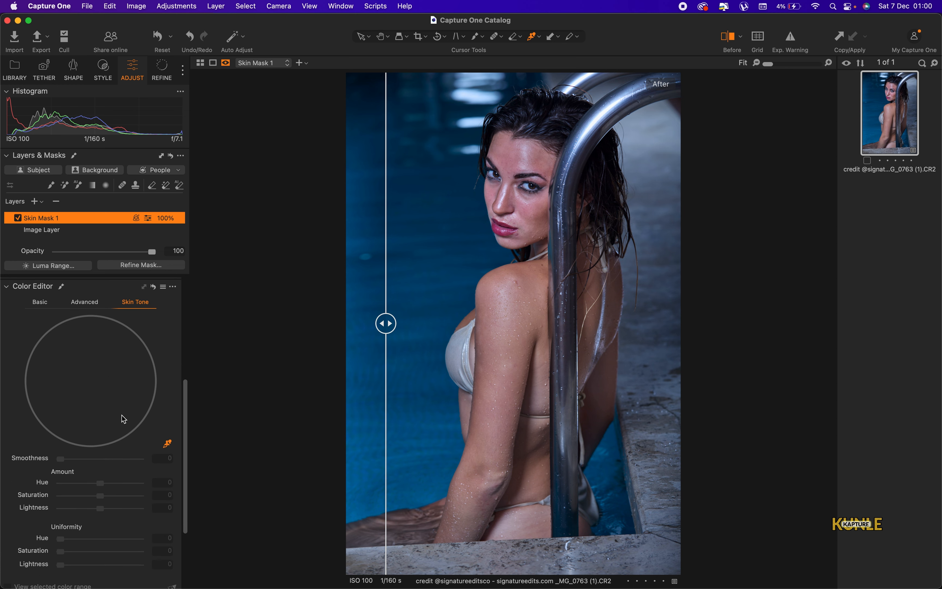
Sample the shoulder's skin tone and set Amount Saturation 7.2 and Uniformity Saturation 52.1
left_click(168, 445)
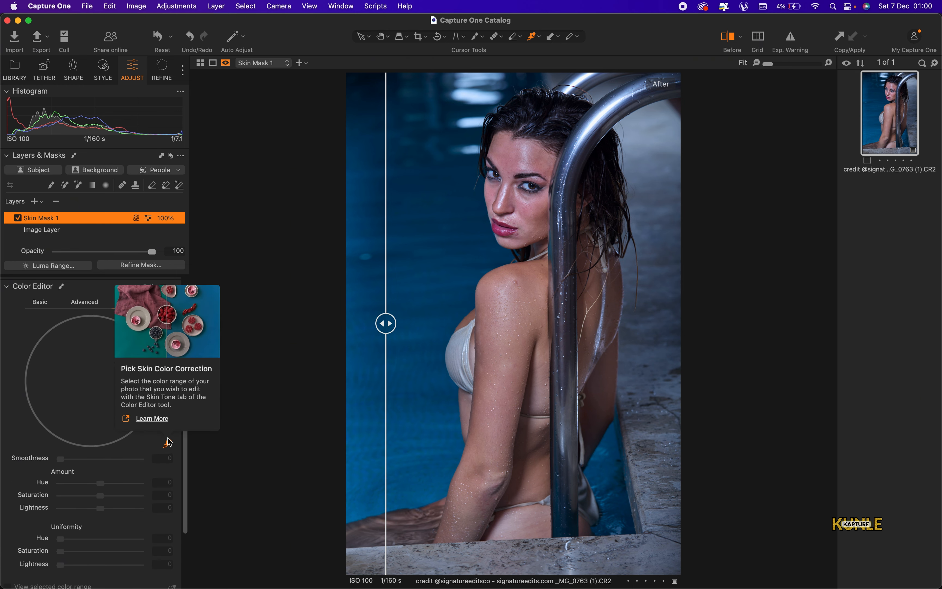
left_click(530, 272)
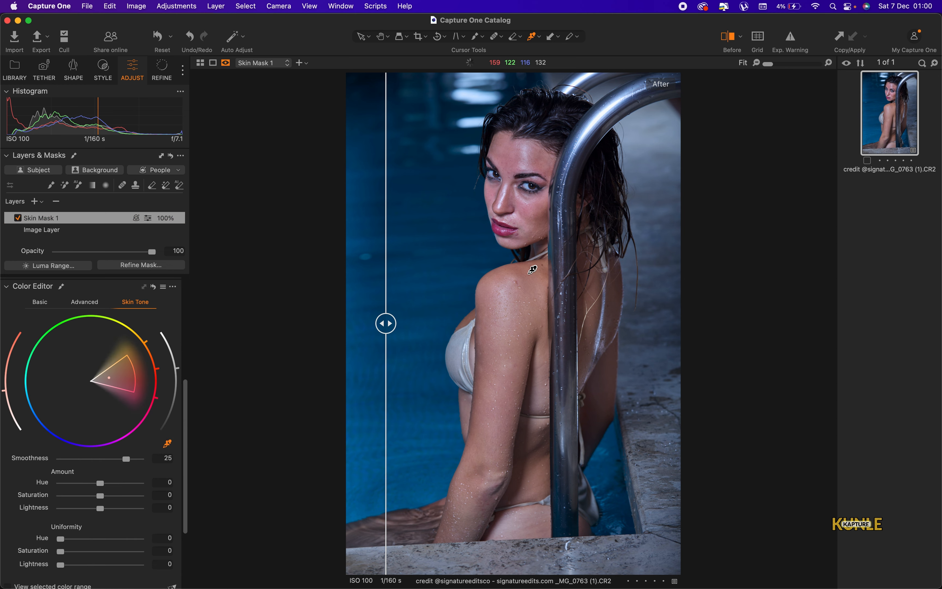
left_click_drag(125, 499, 109, 502)
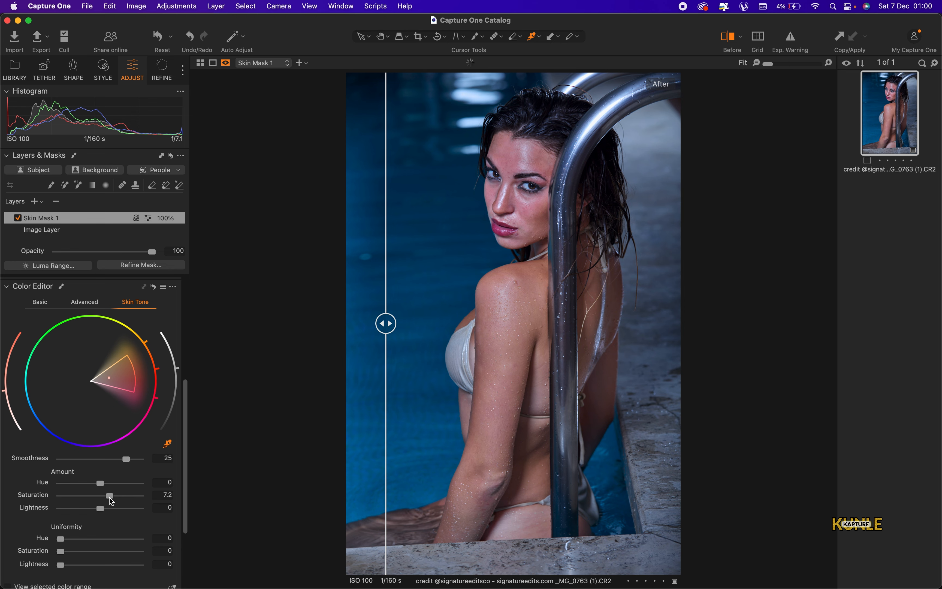
scroll(122, 522, "down", 3)
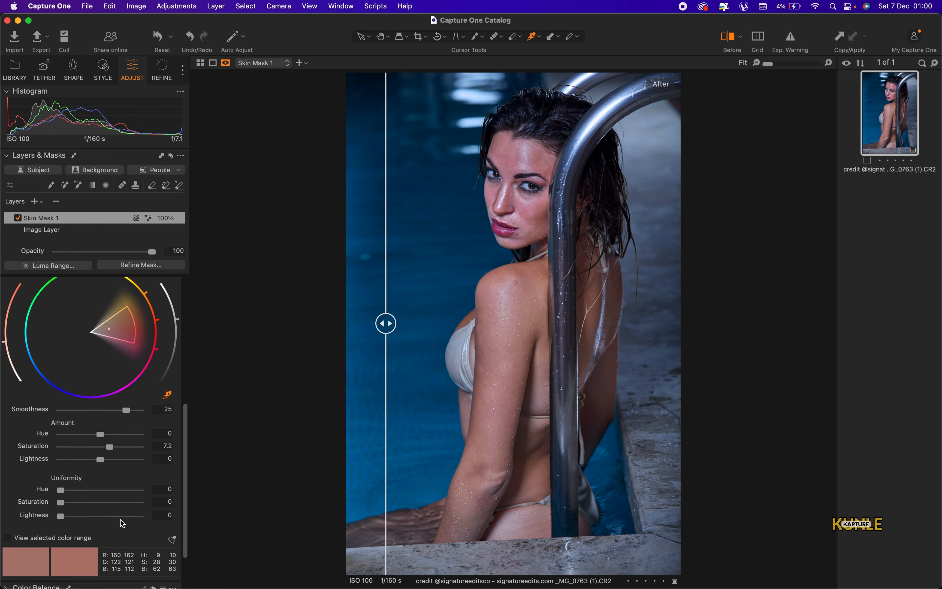
left_click(112, 506)
left_click_drag(112, 505, 103, 506)
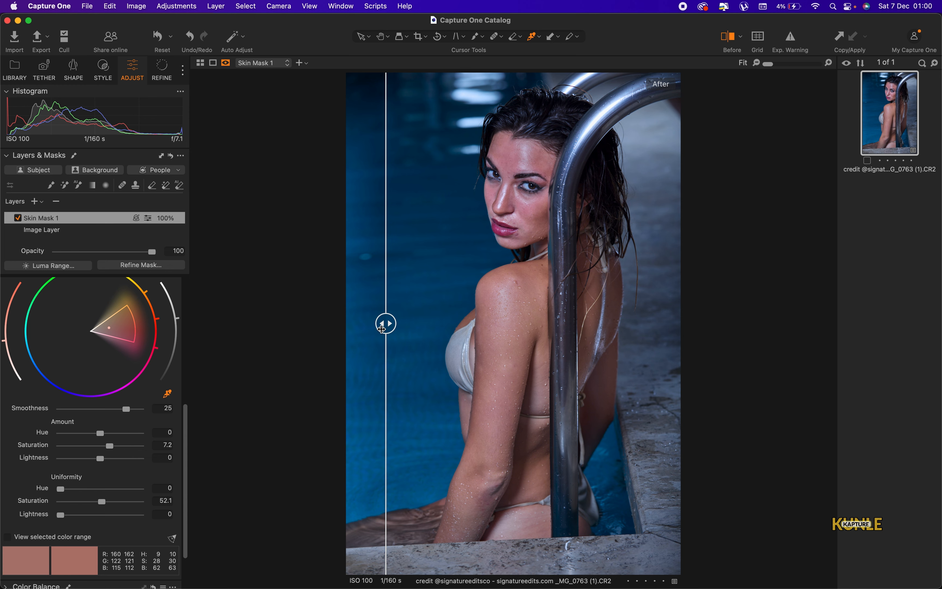
left_click_drag(386, 323, 405, 396)
scroll(82, 428, "up", 10)
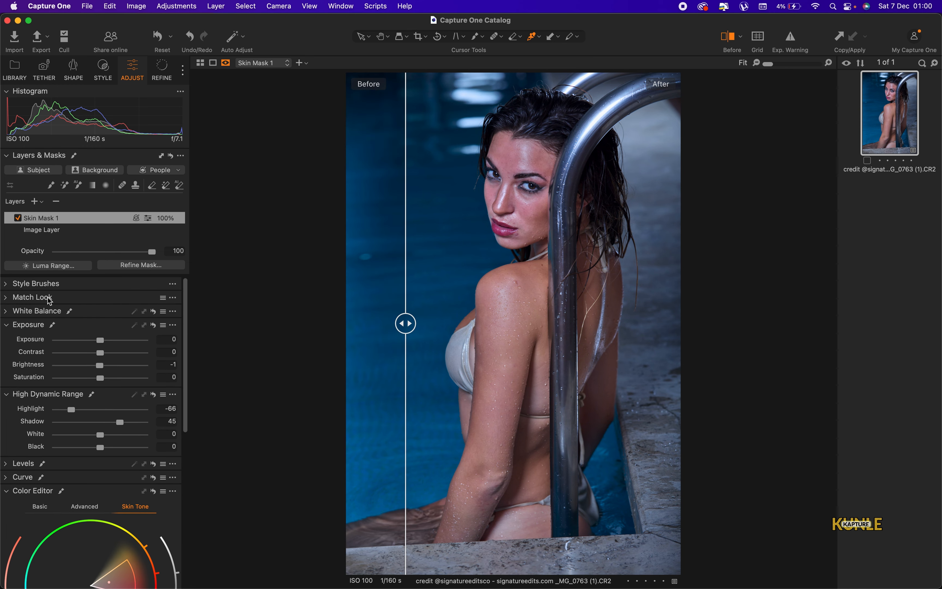
Lower the Image Layer's Exposure further to -0.44, comparing against the original
left_click(53, 229)
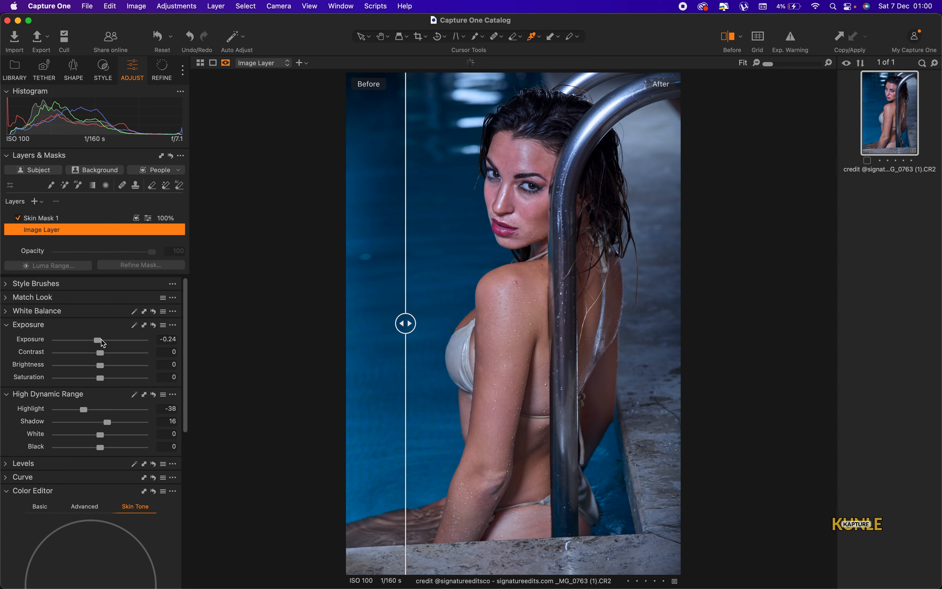
left_click_drag(101, 339, 99, 340)
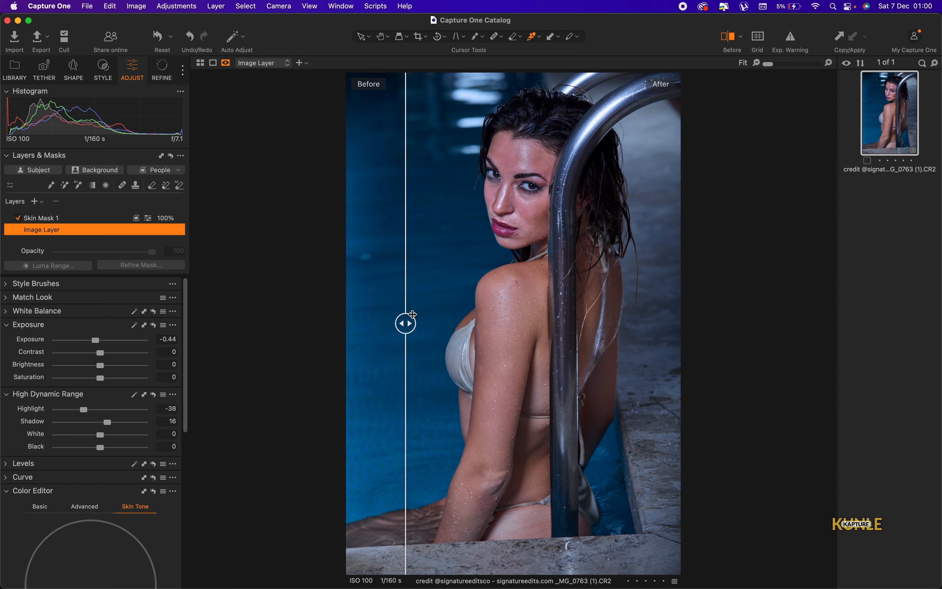
left_click_drag(406, 323, 383, 344)
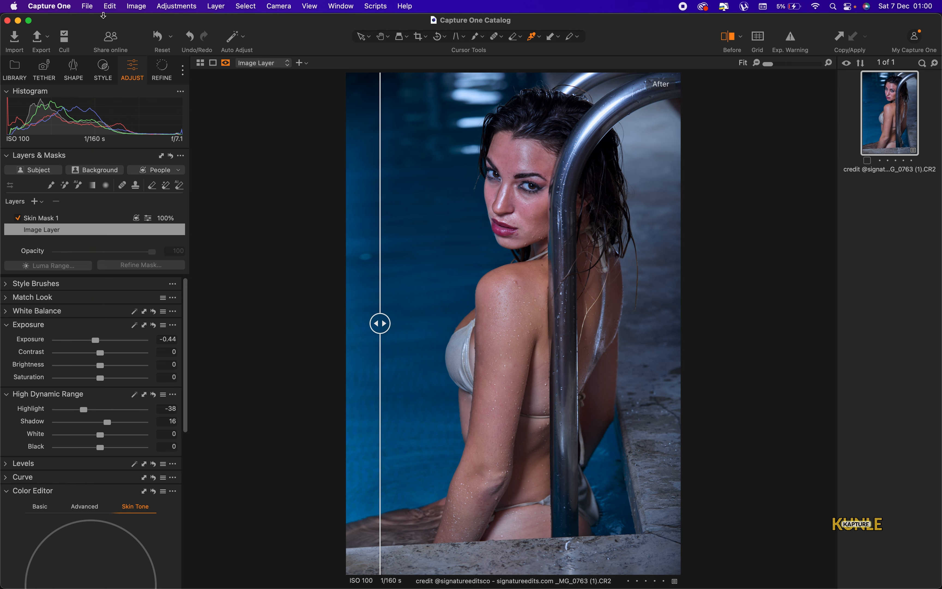
left_click(185, 7)
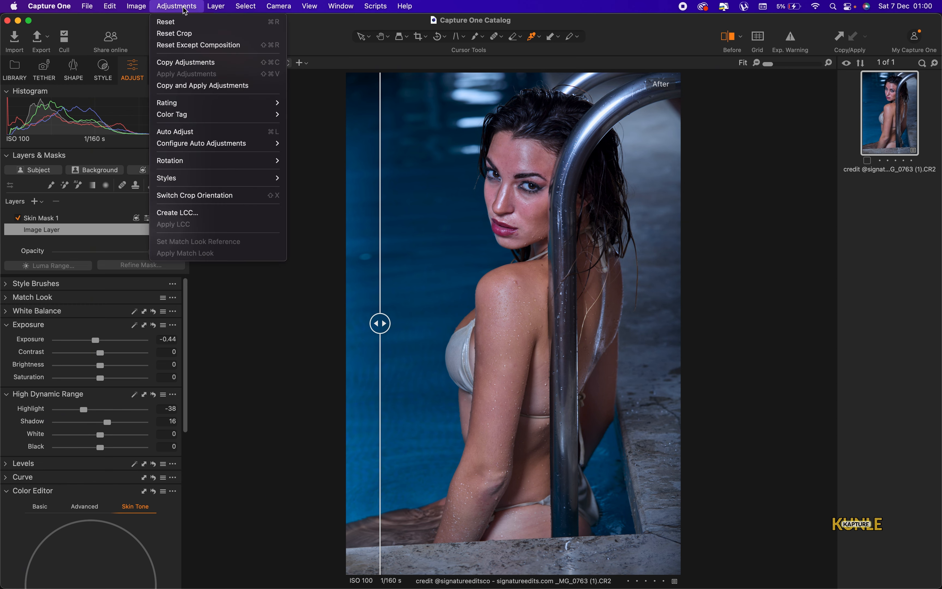
Edit the portrait in Photoshop 2025 as an 8-bit Adobe RGB PSD variant
mouse_move(142, 8)
mouse_move(234, 125)
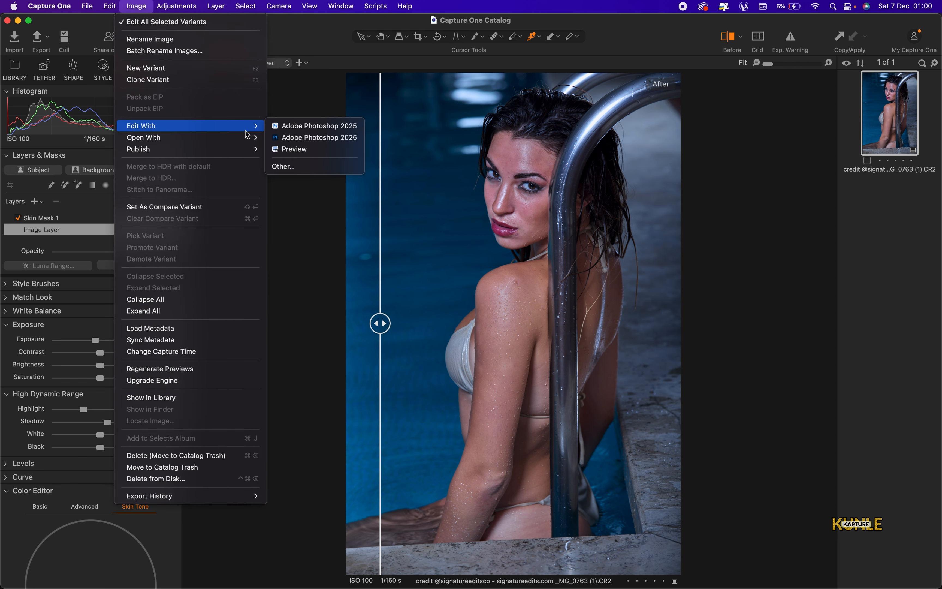
left_click(306, 125)
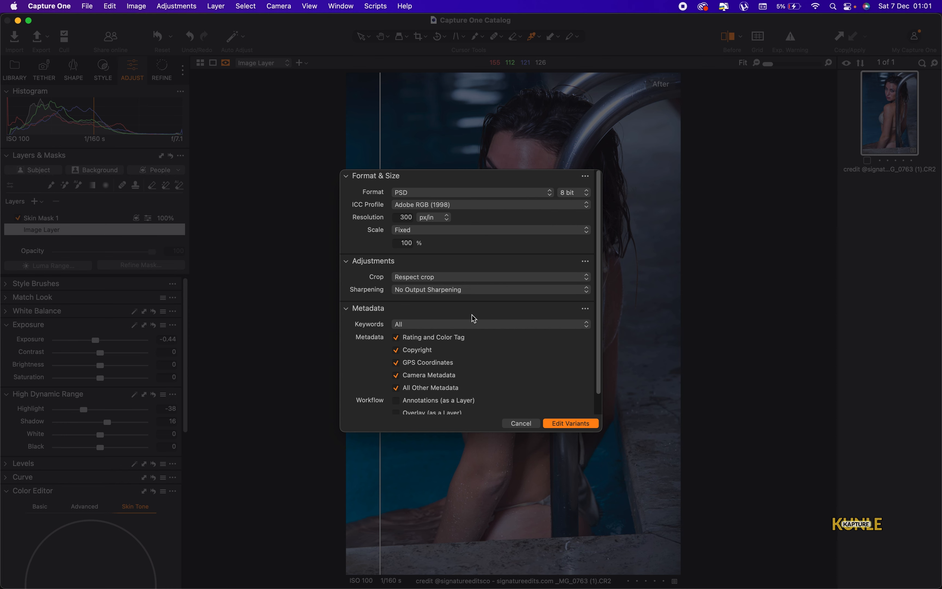
left_click(573, 423)
Bring Photoshop to the front with the sent portrait
key("ctrl+Up")
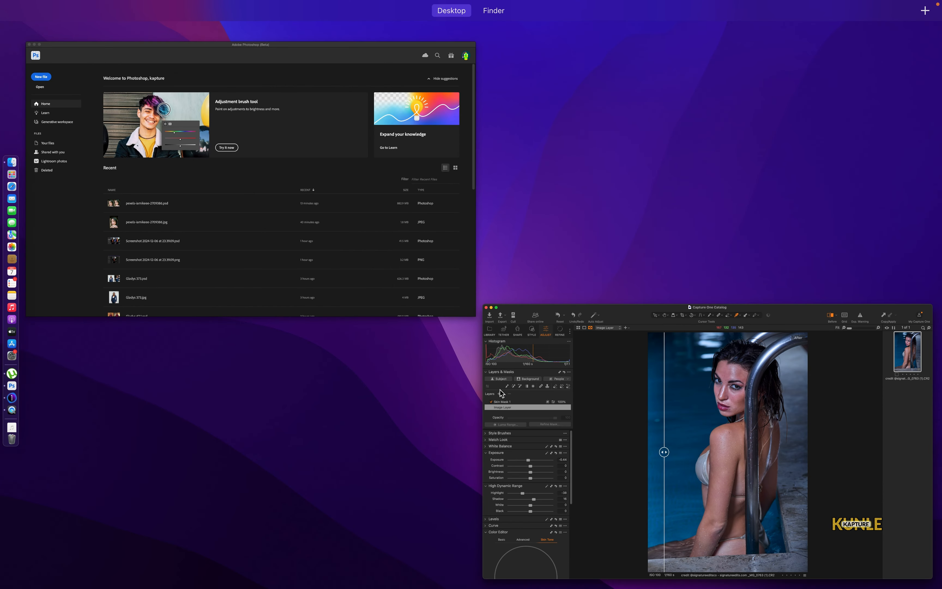
left_click(383, 268)
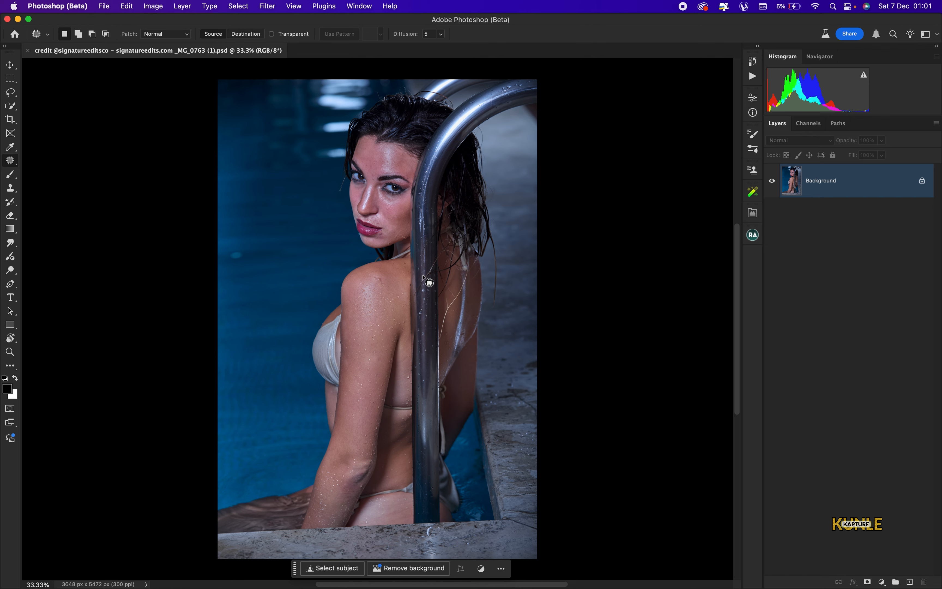
scroll(421, 271, "down", 3)
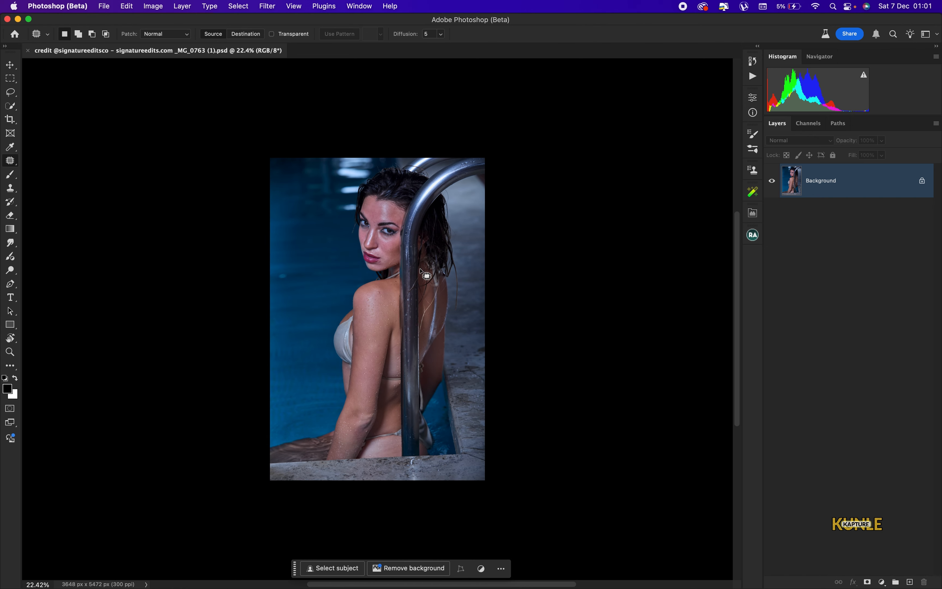
Crop the portrait to 4:5, fit it on screen and duplicate Layer 0 as Layer 0 copy
left_click(11, 119)
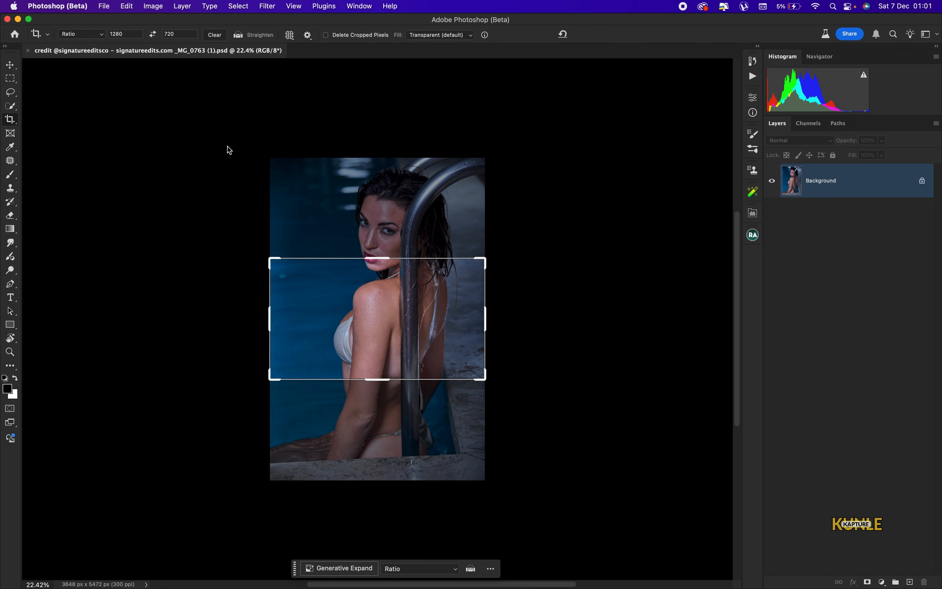
left_click(92, 34)
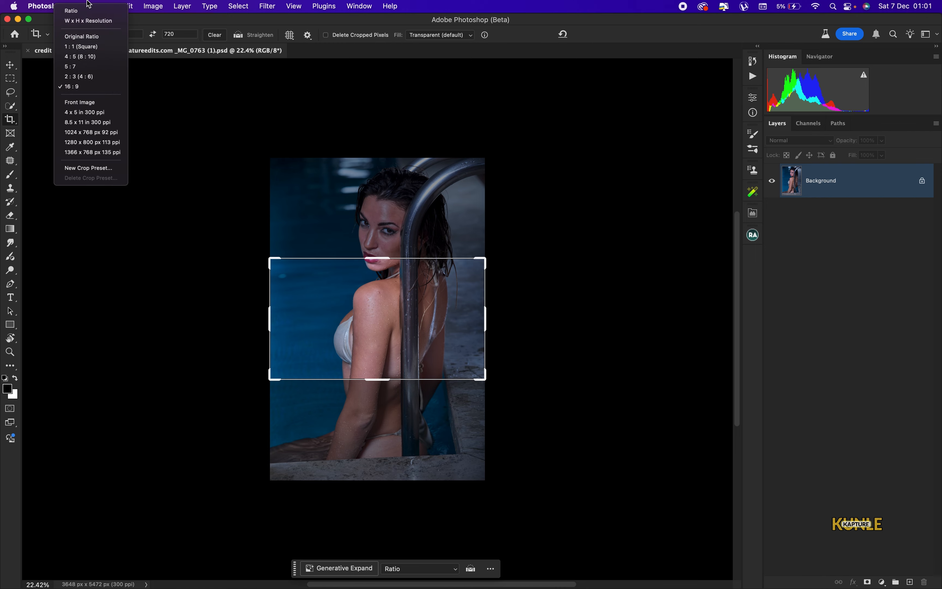
left_click(89, 57)
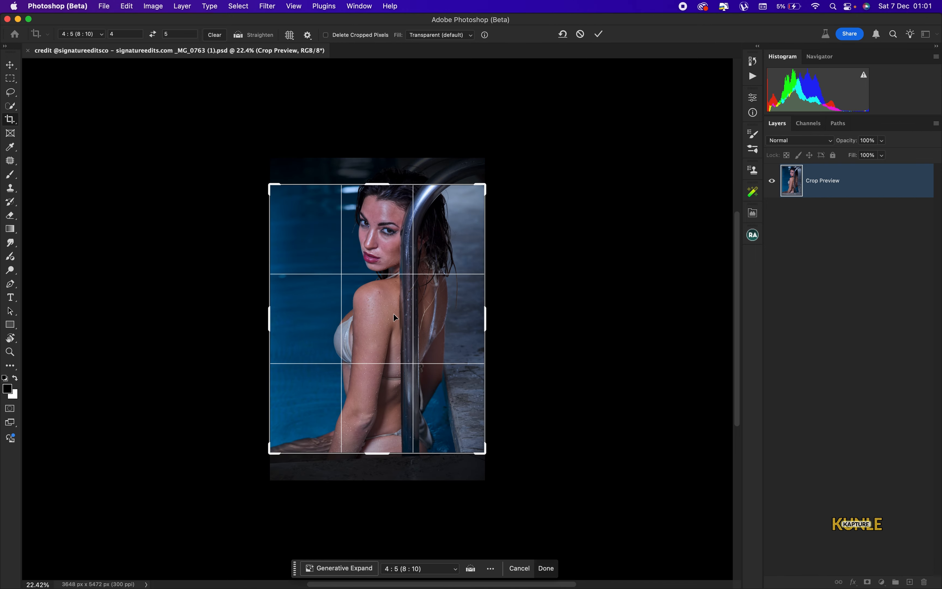
left_click_drag(394, 317, 391, 341)
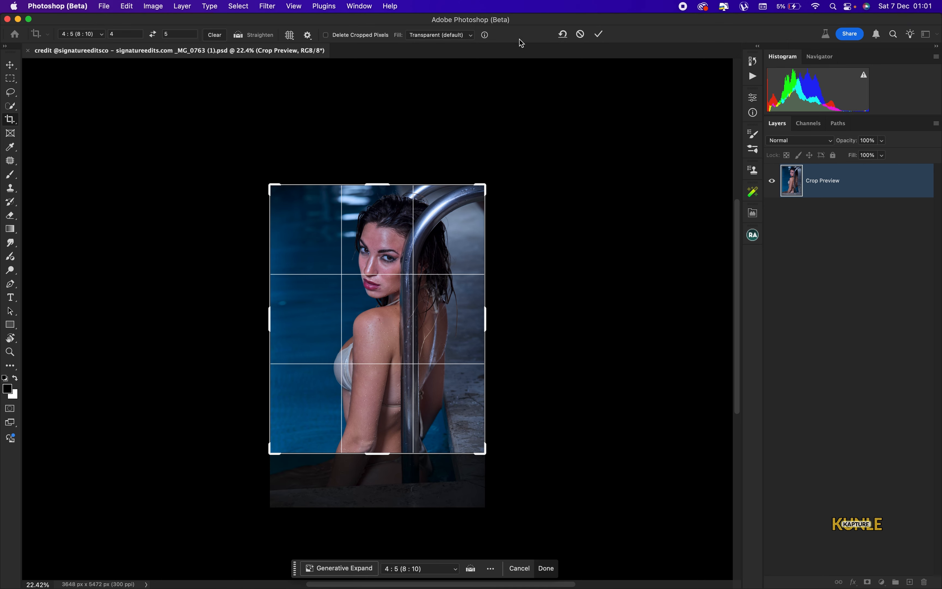
left_click(597, 34)
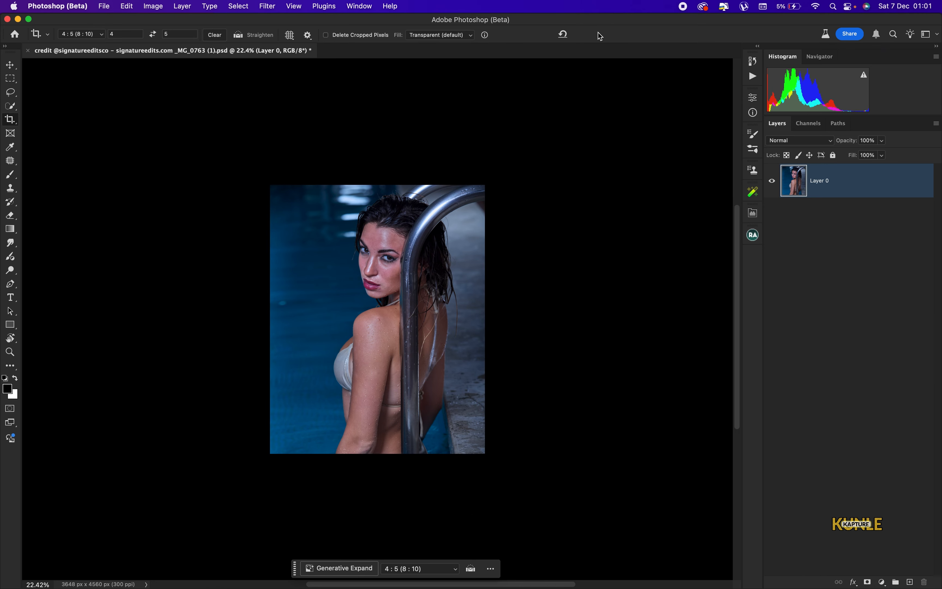
key("super+0")
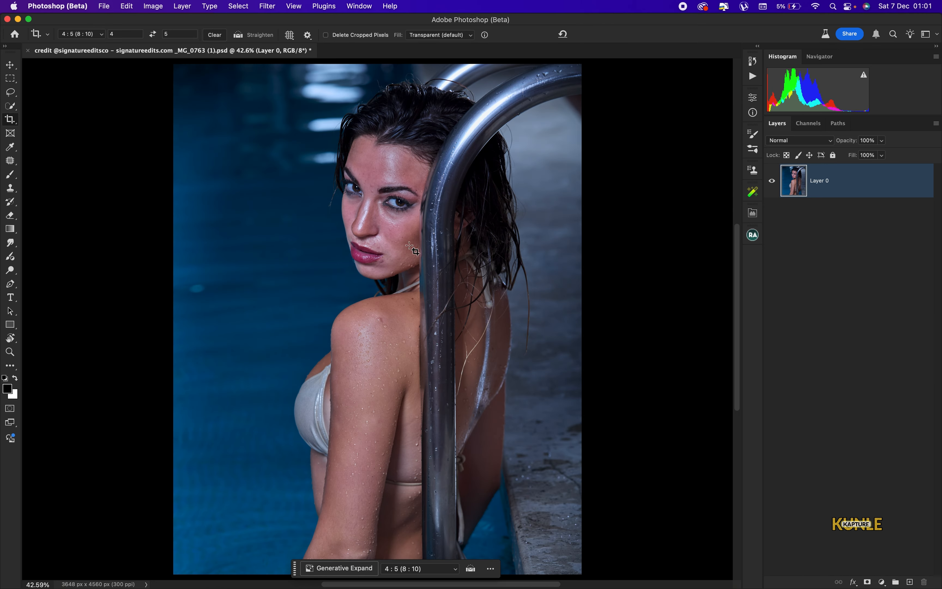
key("super+j")
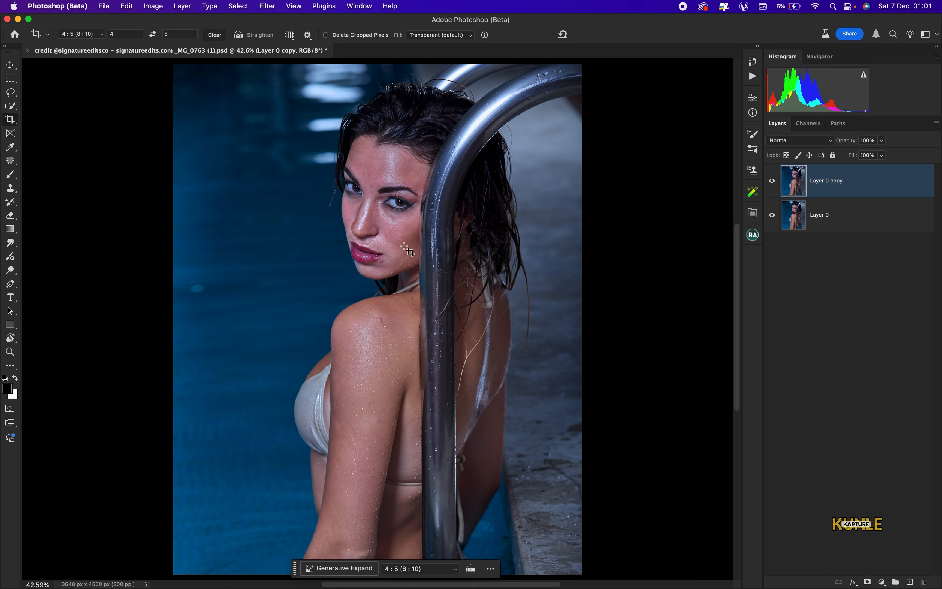
Select the Spot Healing Brush, zoom in and shrink the brush to spot size
left_click(10, 161)
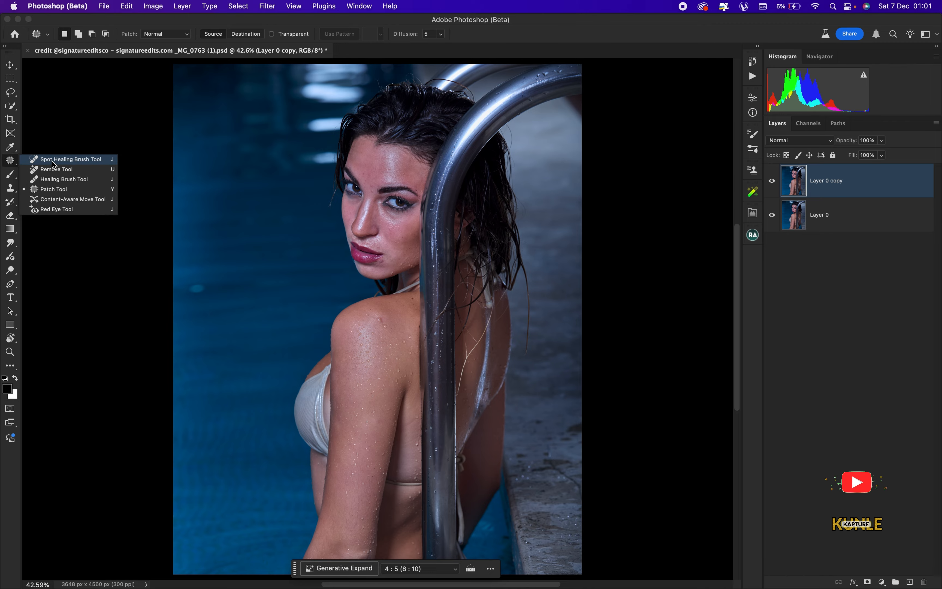
left_click(55, 160)
key("super+equal")
key("super+equal")
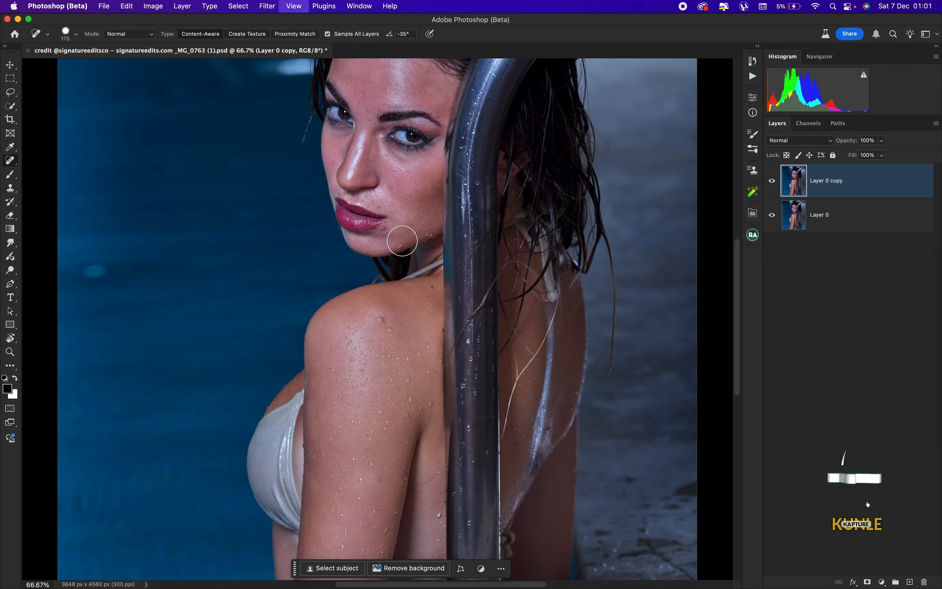
key("super+equal")
key("super+equal")
key("super+equal")
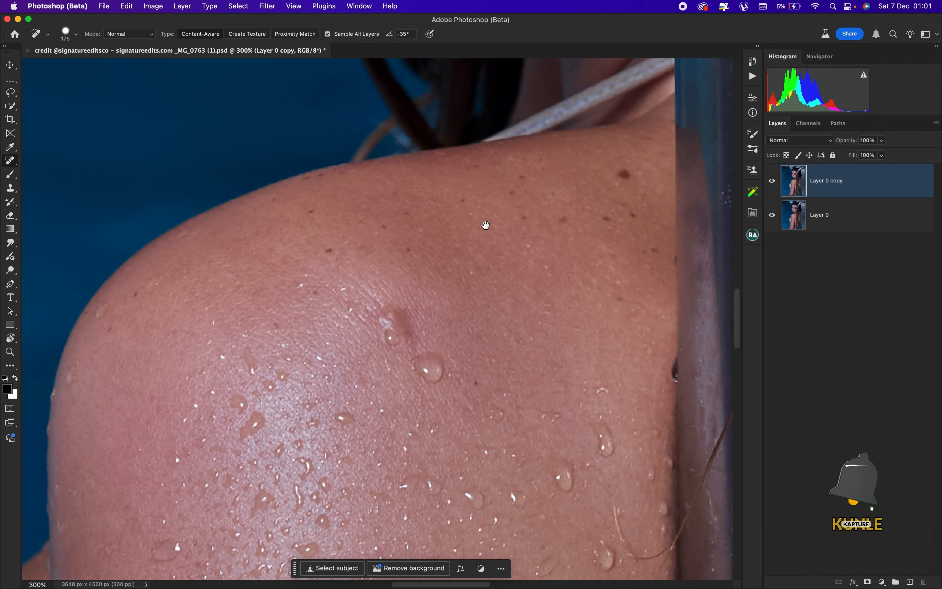
mouse_move(486, 225)
left_mouse_down()
mouse_move(440, 235)
mouse_move(414, 90)
mouse_move(465, 307)
mouse_move(490, 213)
mouse_move(482, 203)
left_mouse_up()
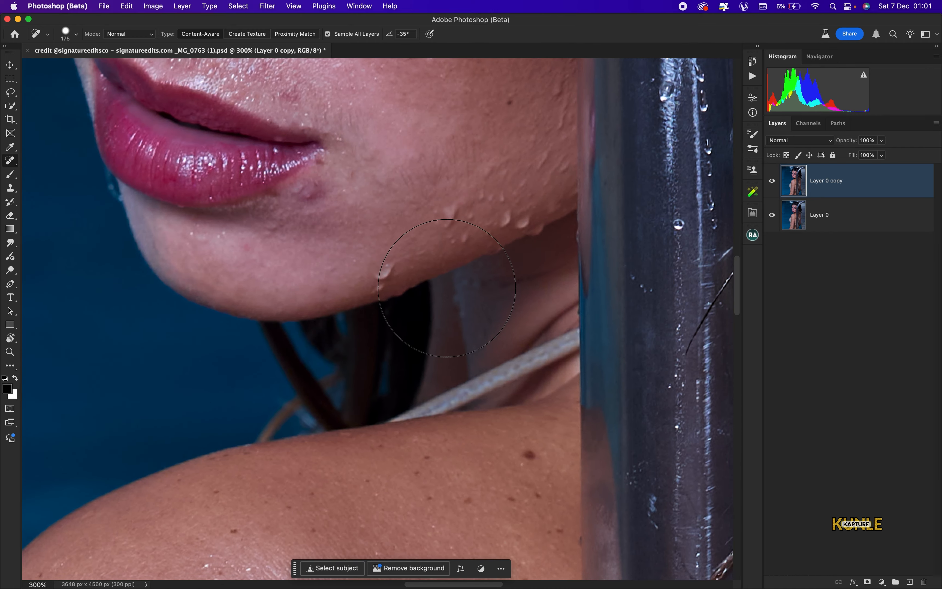
scroll(406, 326, "down", 5)
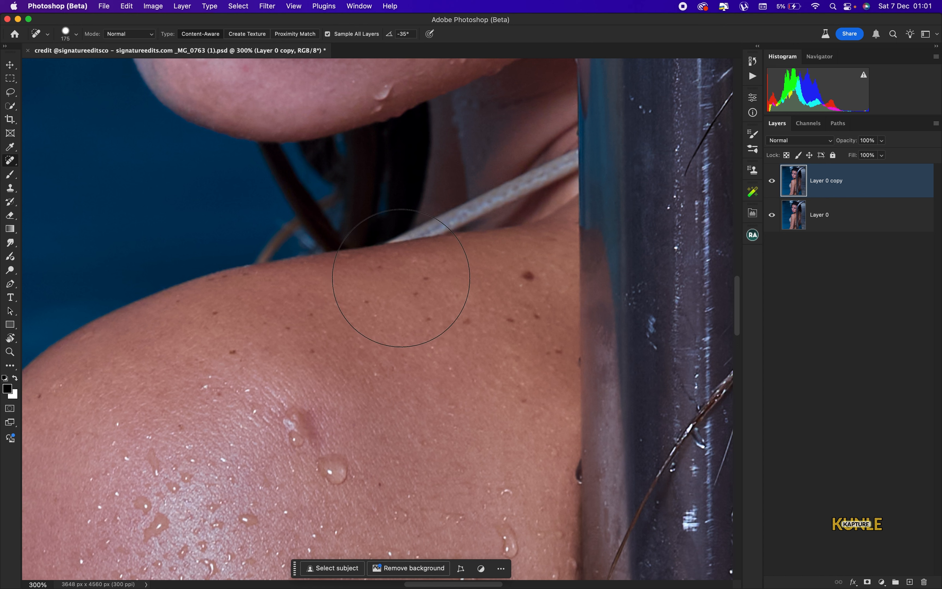
right_click(15, 167)
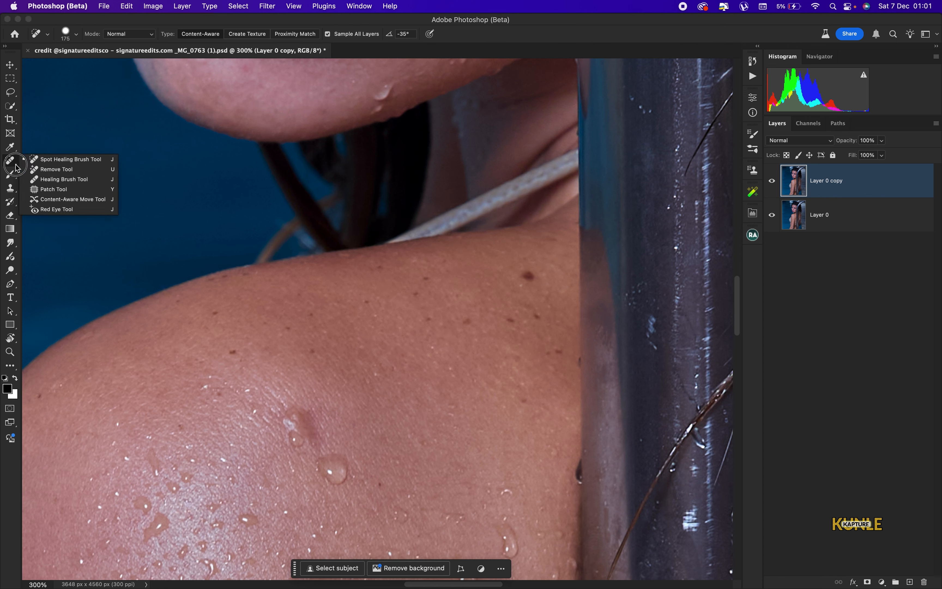
left_click(70, 159)
key("bracketleft")
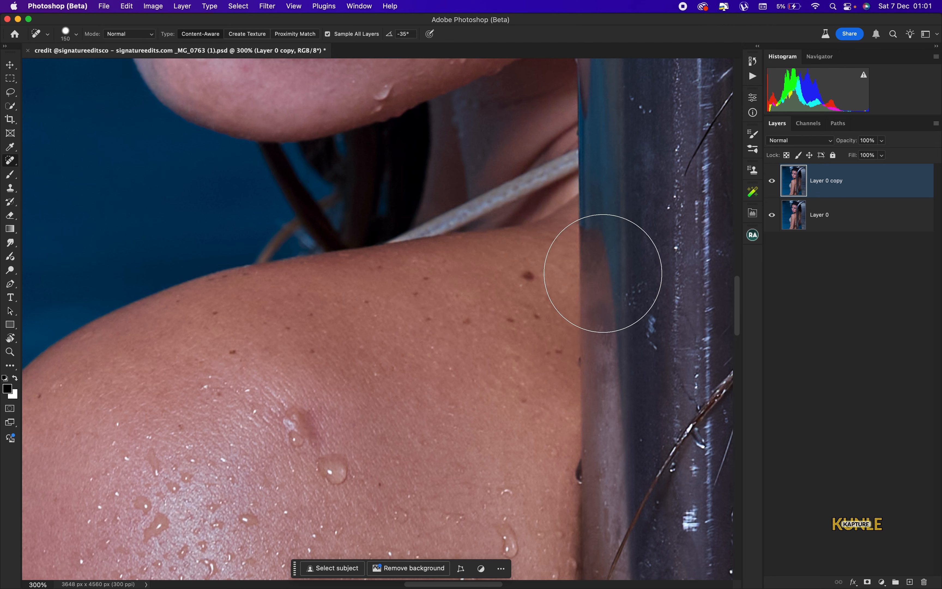
key("bracketleft")
key("bracketleft")
key("bracketleft")
key("bracketleft")
key("bracketleft")
key("bracketleft")
key("bracketleft")
key("bracketleft")
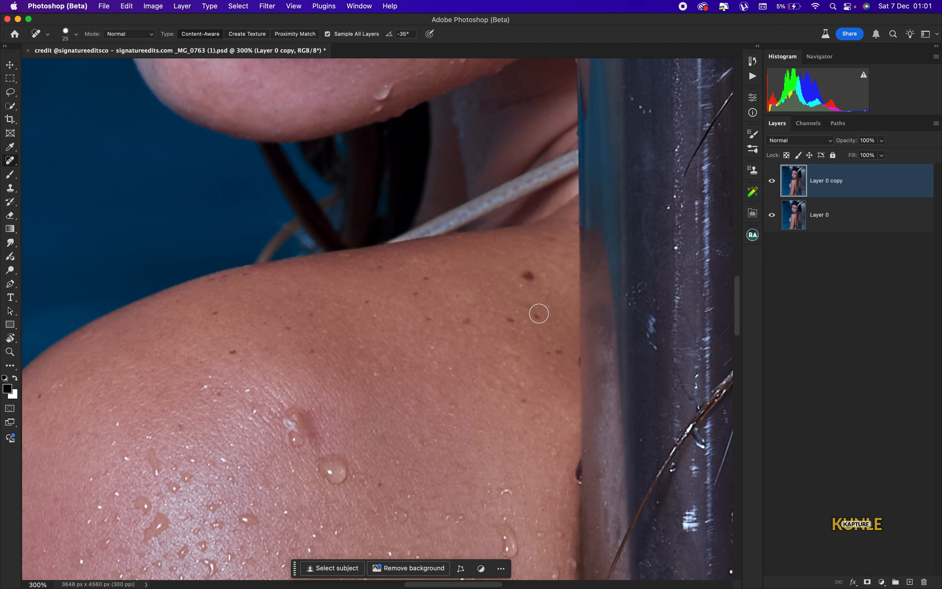
key("super+minus")
key("bracketright")
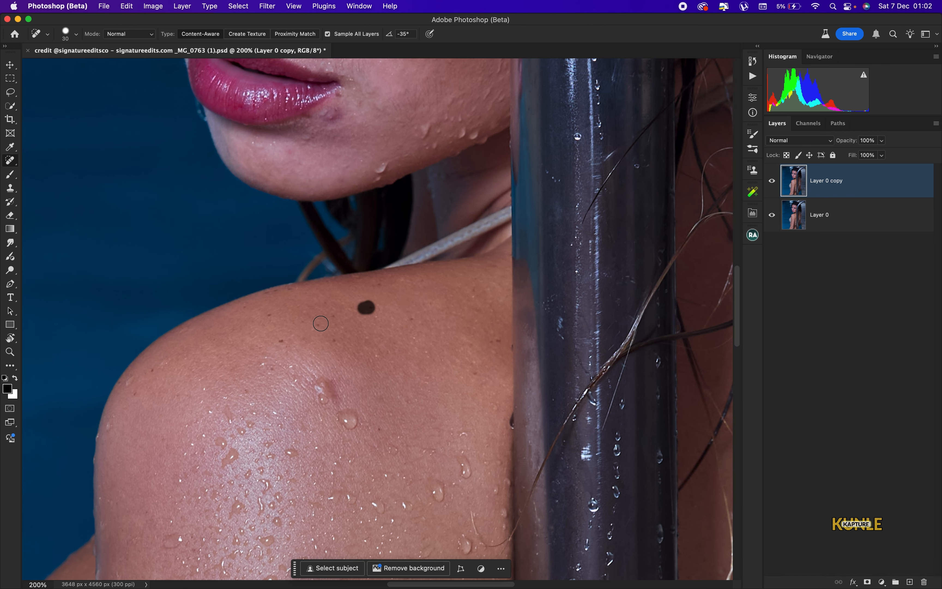
Heal four moles on the shoulder and the blemish below the lip corner
left_click(319, 324)
left_click(333, 316)
left_click(332, 339)
left_click(284, 339)
mouse_move(411, 224)
left_mouse_down()
mouse_move(398, 454)
mouse_move(414, 508)
left_mouse_up()
left_click_drag(330, 432, 340, 429)
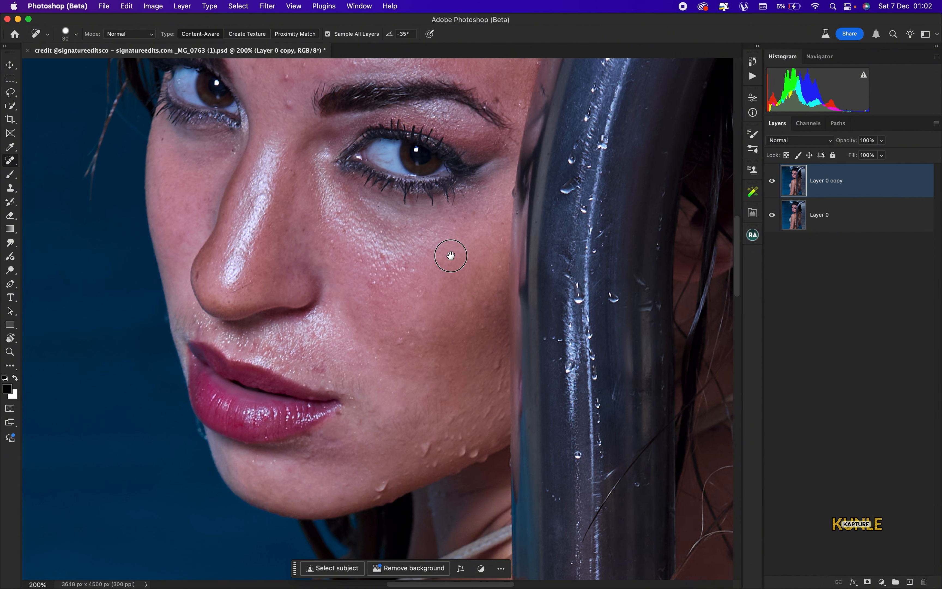
Heal the spots around the eyebrow, across the forehead and along the hairline
left_click_drag(450, 255, 452, 427)
left_click(295, 310)
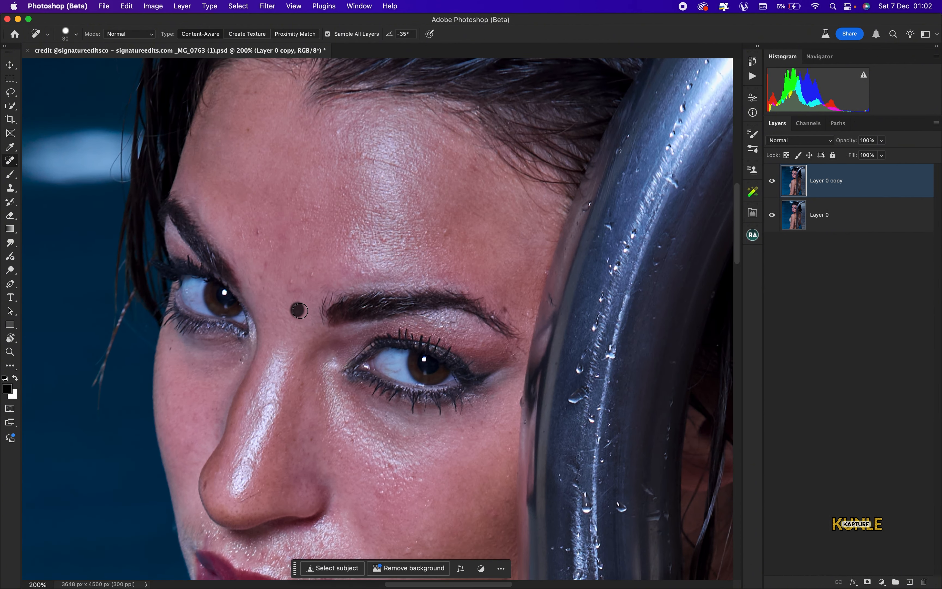
left_click(263, 292)
left_click(288, 282)
left_click(269, 264)
left_click(269, 242)
left_click(258, 231)
left_click(443, 234)
left_click(241, 232)
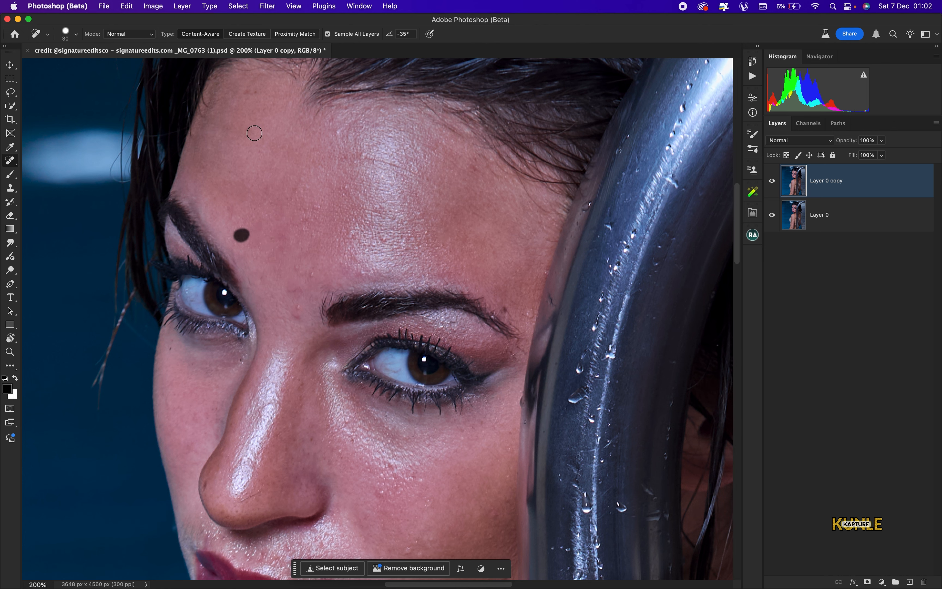
left_click(246, 132)
left_click(251, 93)
left_click_drag(366, 151, 448, 190)
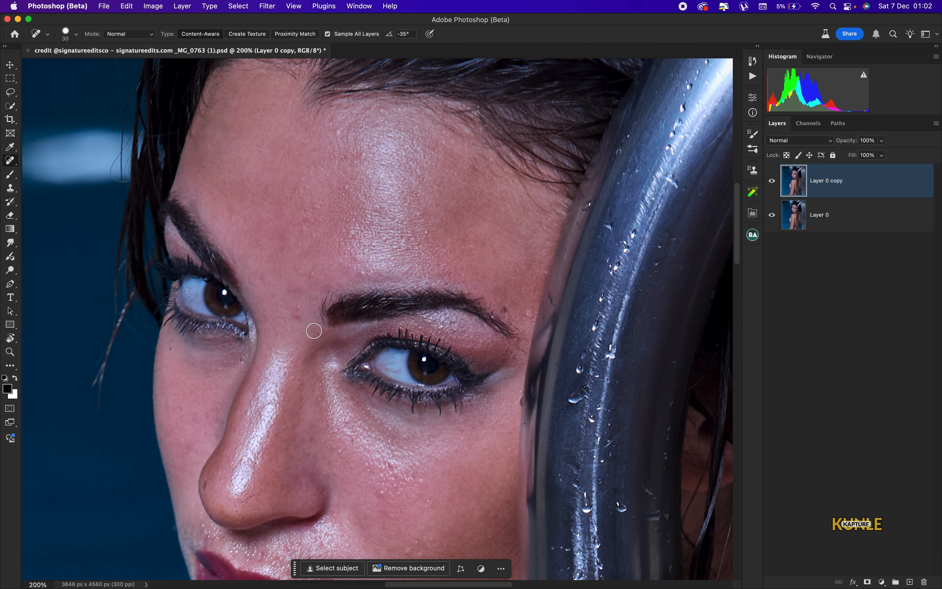
left_click_drag(296, 313, 289, 288)
left_click(505, 308)
Heal the blemishes on the chin and jaw, then fit the whole photo on screen
key("super+minus")
left_click_drag(389, 431, 424, 178)
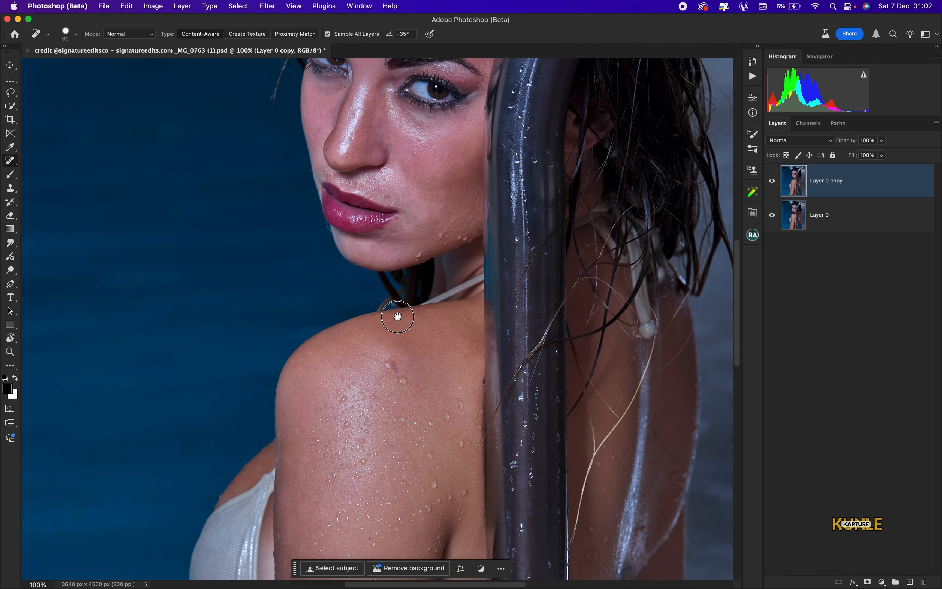
left_click_drag(398, 316, 372, 488)
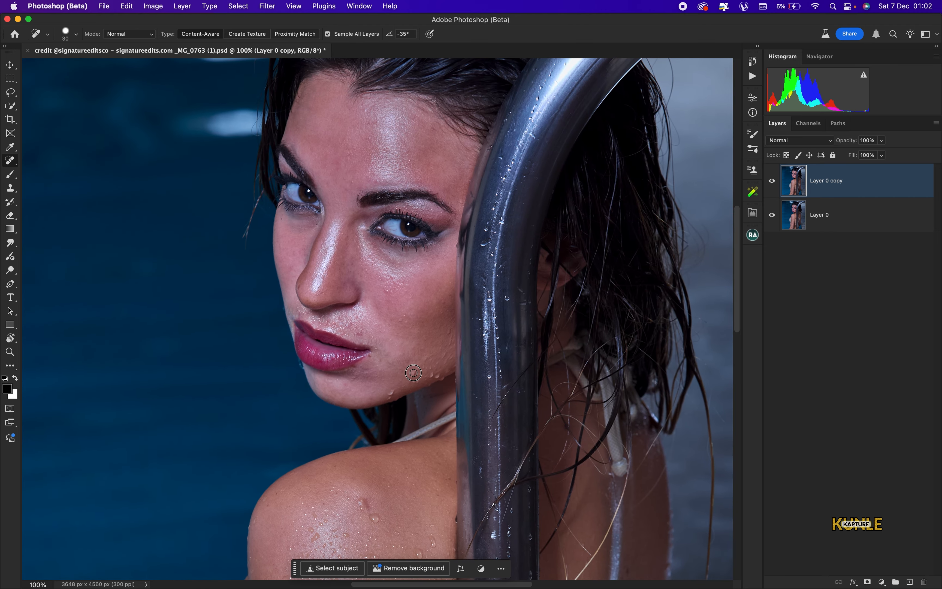
left_click(391, 394)
left_click_drag(418, 379, 413, 377)
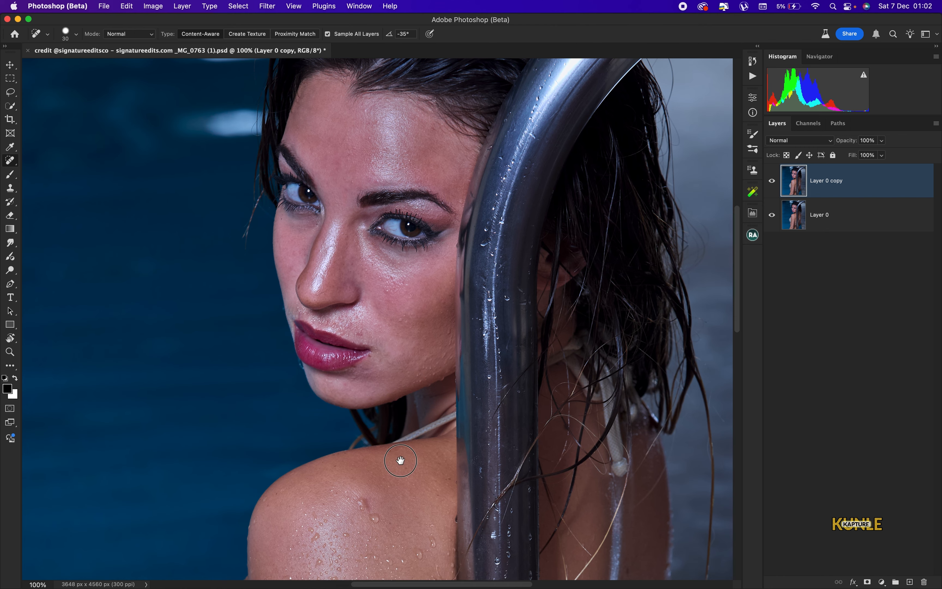
left_click_drag(400, 461, 416, 212)
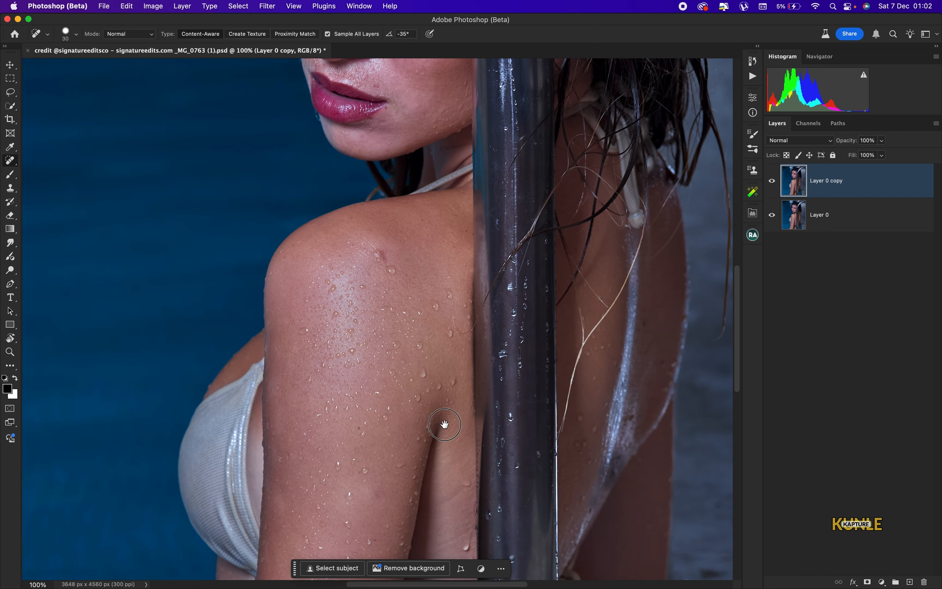
left_click_drag(441, 426, 431, 238)
left_click_drag(435, 506, 440, 228)
left_click_drag(424, 334, 399, 506)
left_click_drag(395, 272, 389, 473)
left_click_drag(373, 133, 409, 360)
key("super+minus")
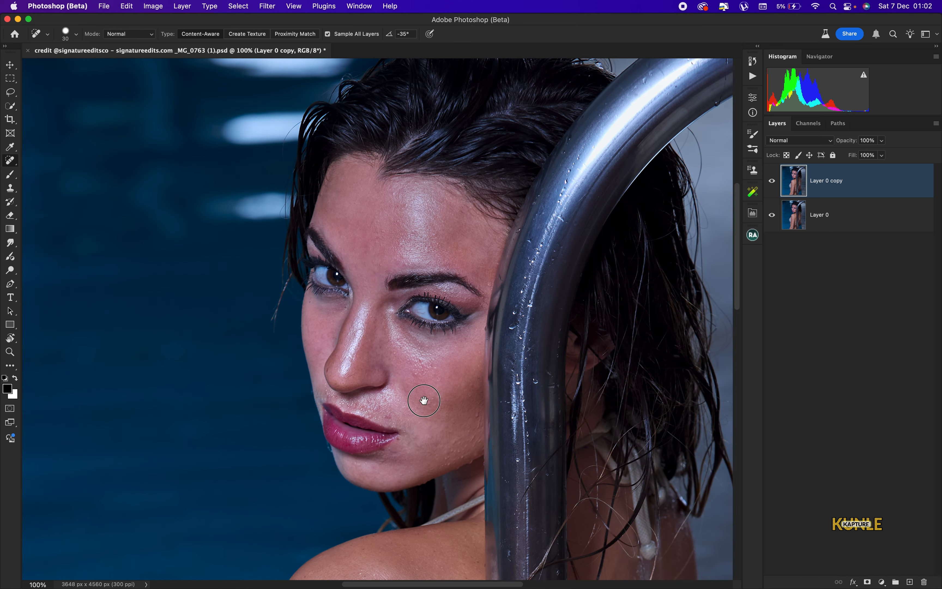
key("super+0")
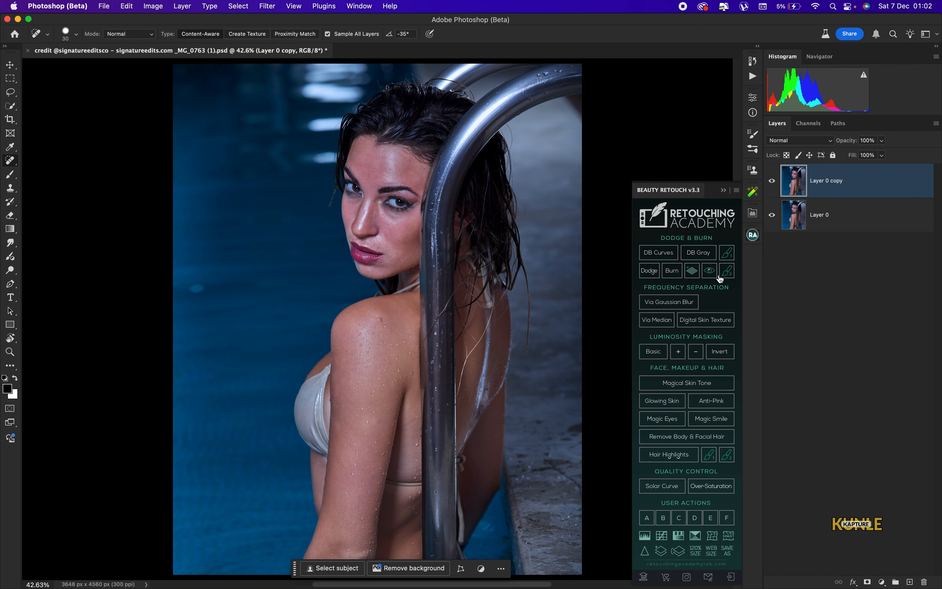
Run Via Median frequency separation with radius 3 and expand the FS via Median group
left_click(664, 322)
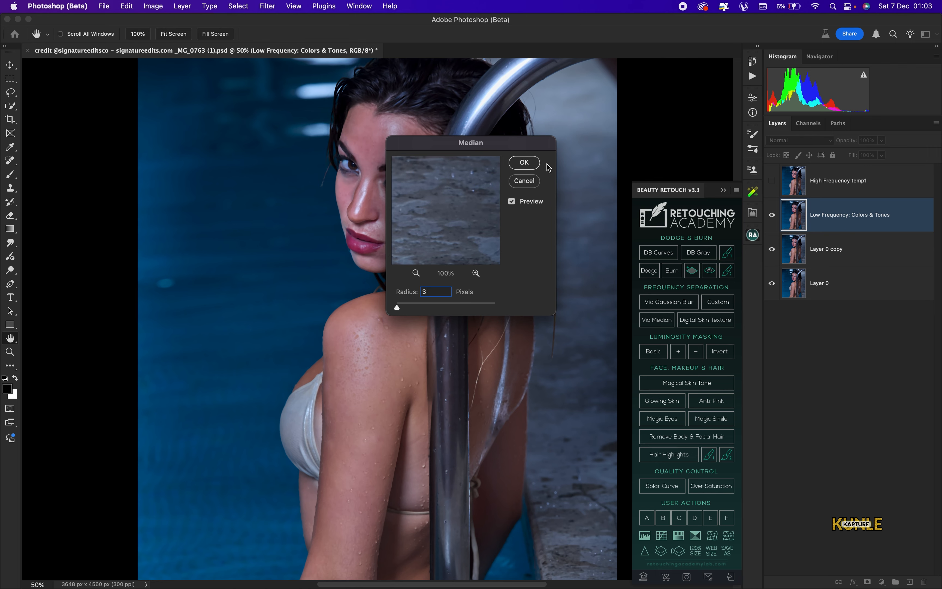
left_click(524, 162)
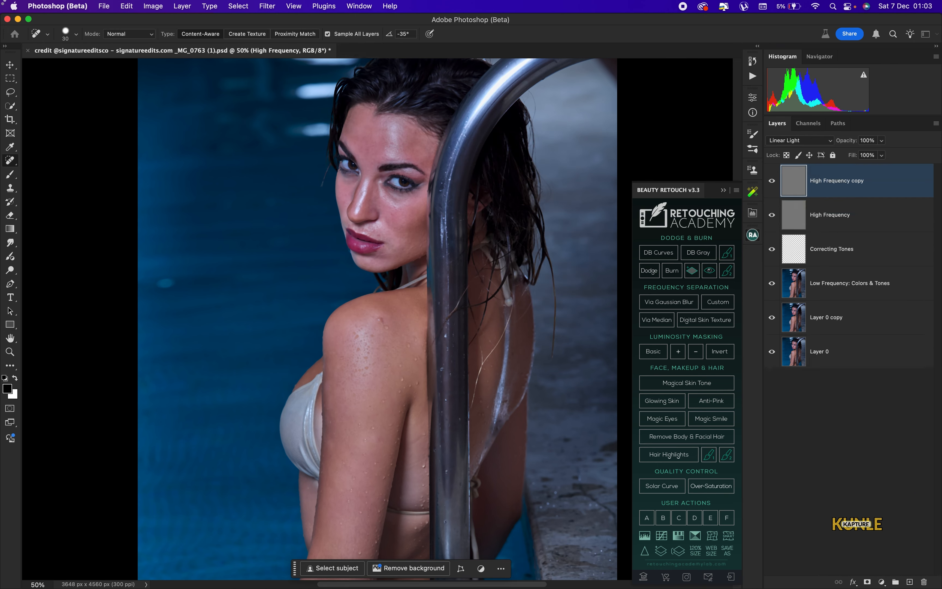
left_click(127, 6)
left_click(607, 156)
left_click(723, 190)
left_click(783, 170)
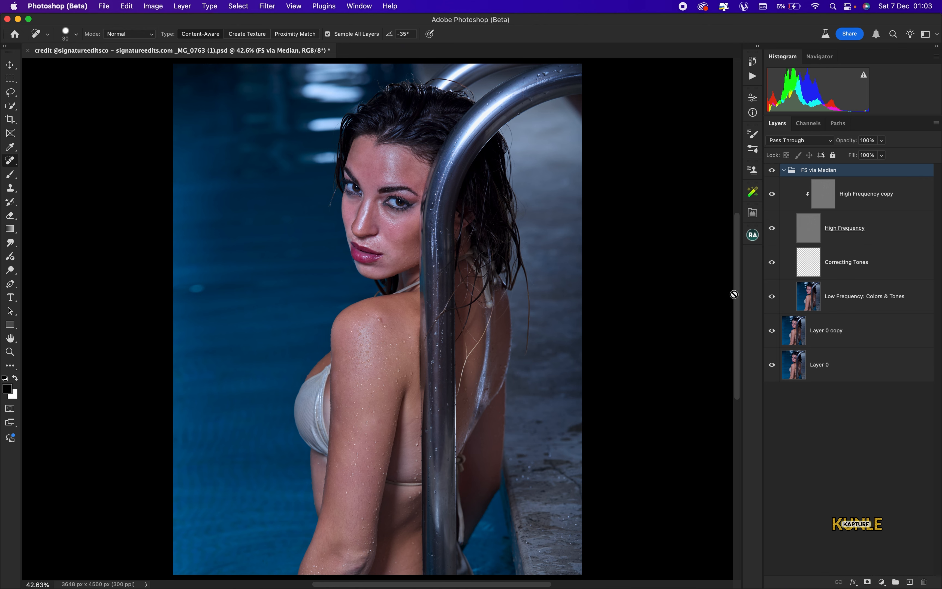
On the Correcting Tones layer, set up a 3% flow Brush at size 300
left_click(867, 264)
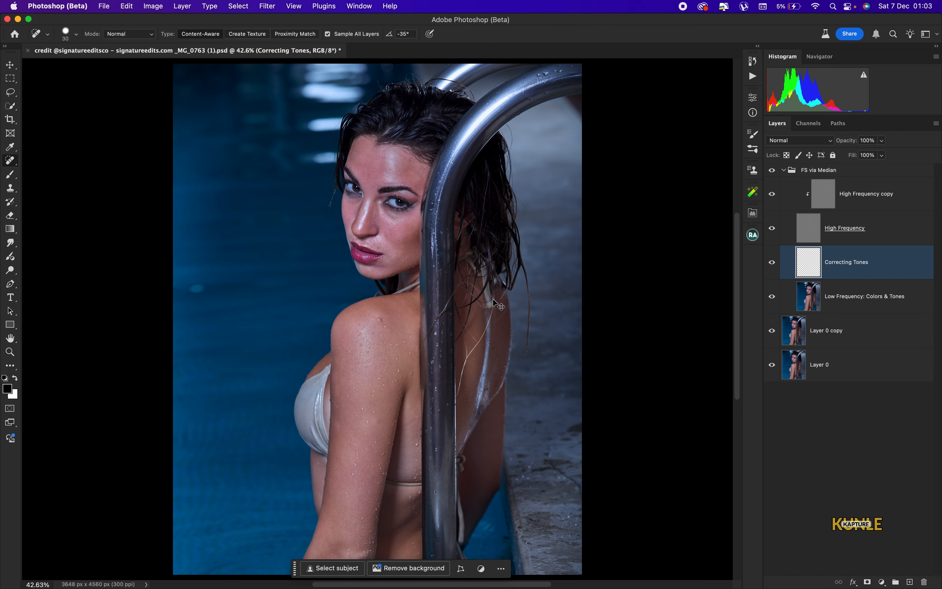
key("super+plus")
key("super+plus")
key("b")
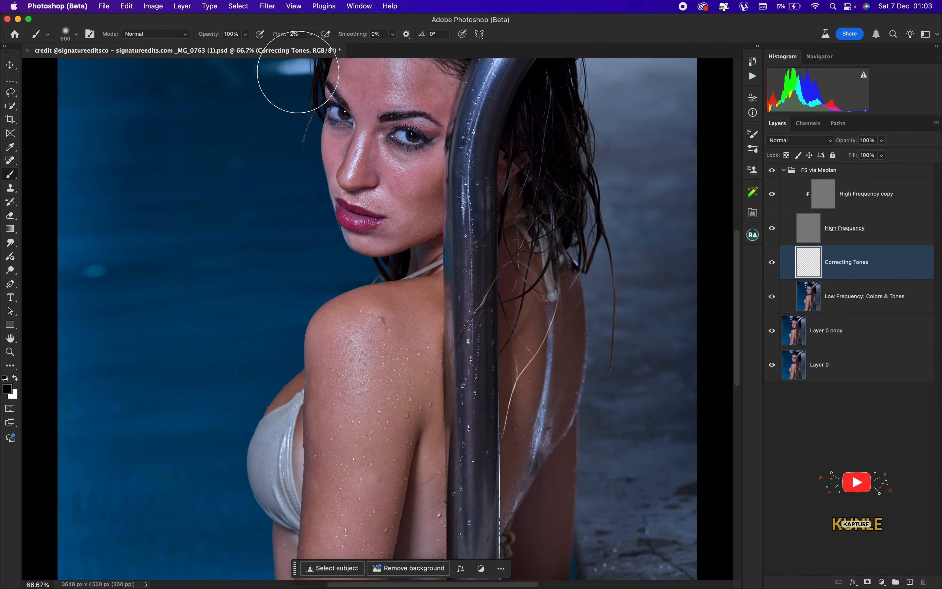
left_click(296, 34)
type("3")
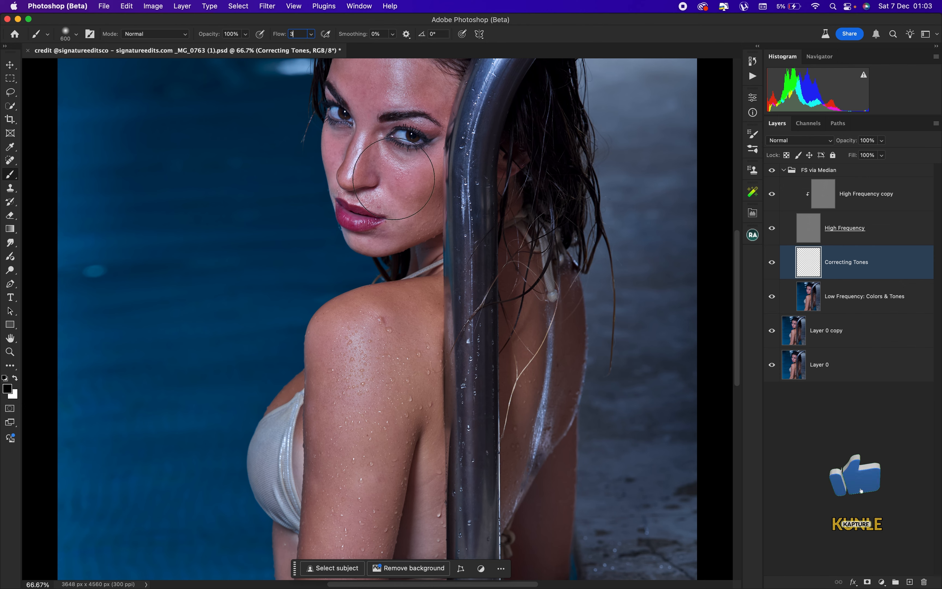
key("Return")
key("super+plus")
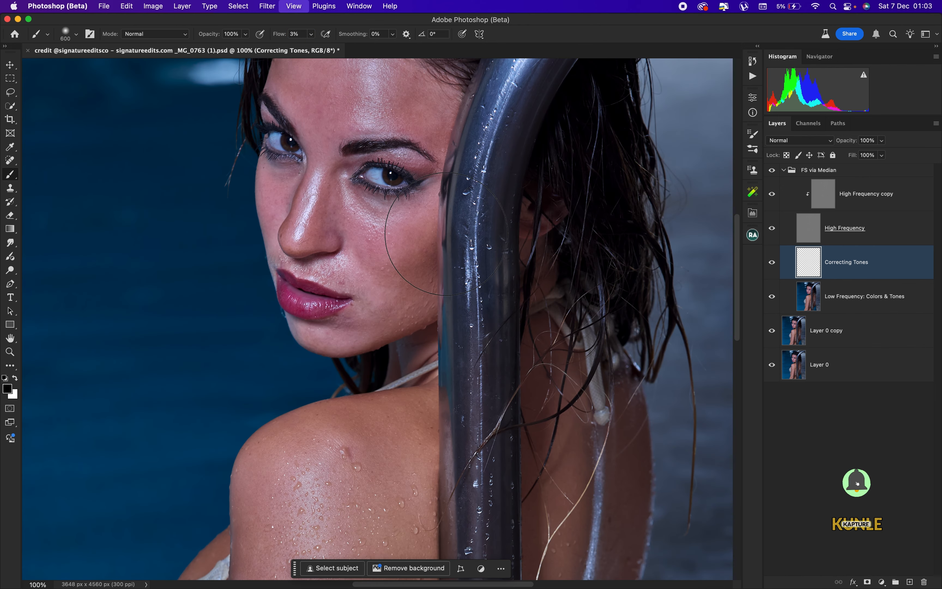
key("bracketleft")
key("bracketleft")
key("bracketleft")
Sample the shoulder's skin tone and paint it over the arm and elbow at sizes 175-250
left_click_drag(432, 296, 433, 240)
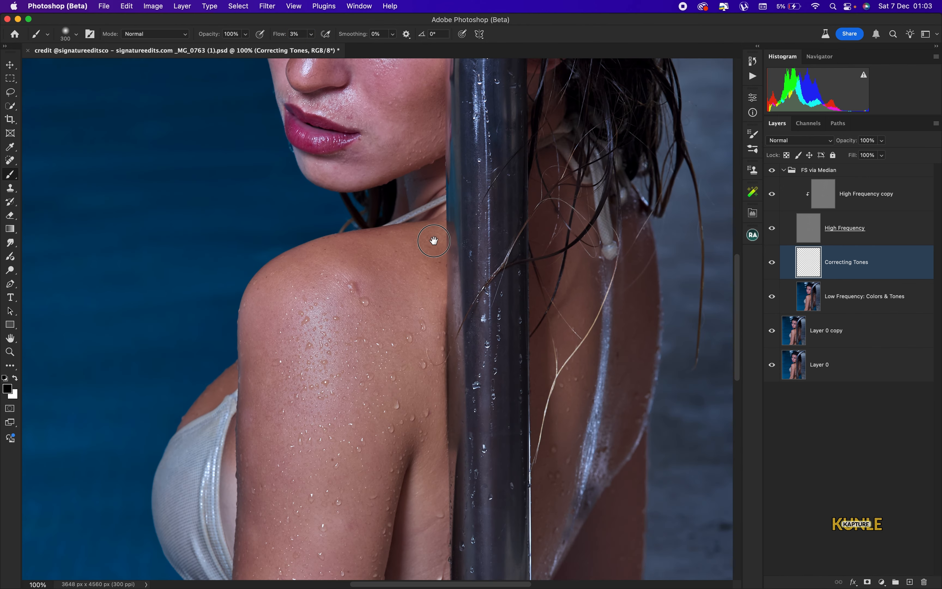
left_click(380, 297, "alt")
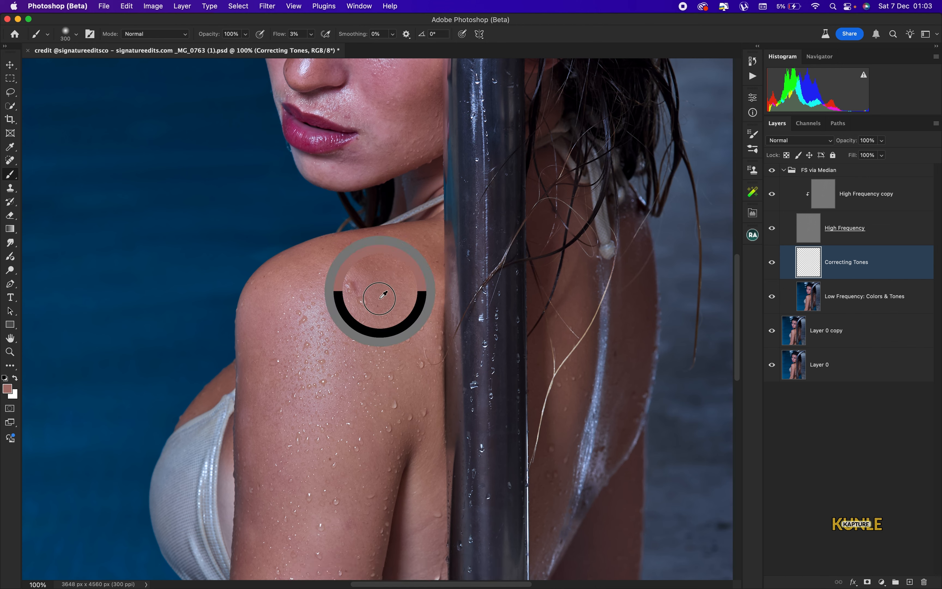
left_click(389, 297, "alt")
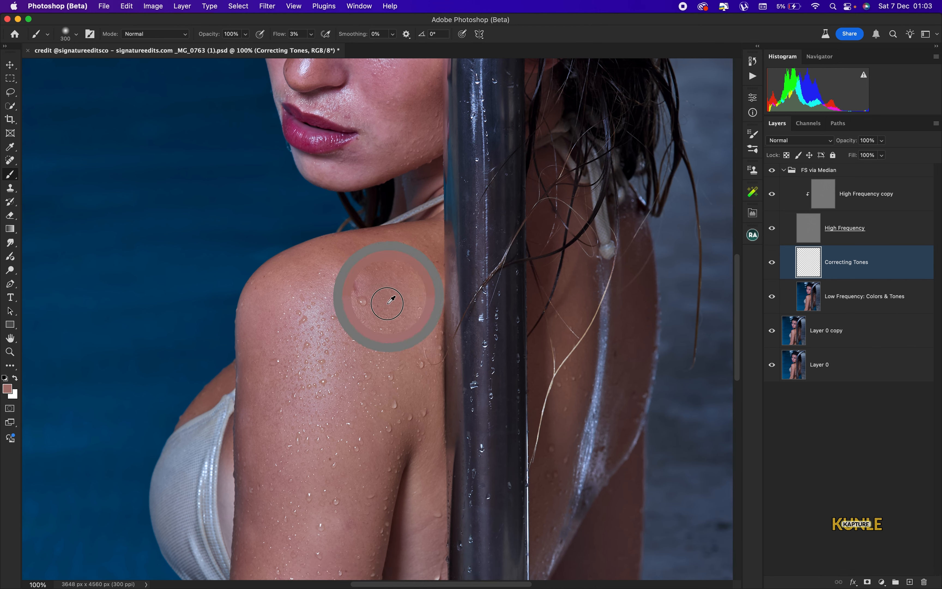
key("bracketleft")
key("bracketleft")
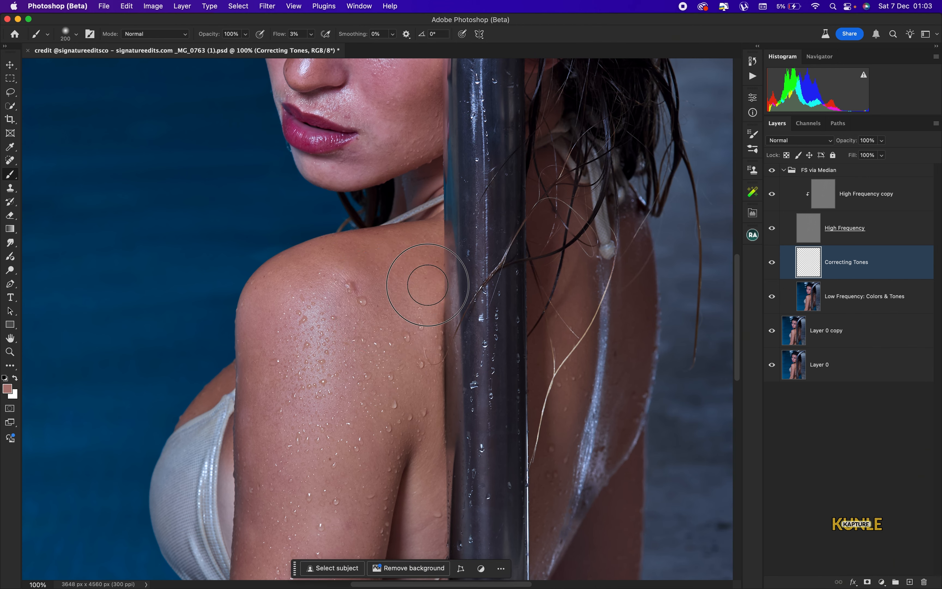
key("super+minus")
left_click_drag(404, 299, 429, 197)
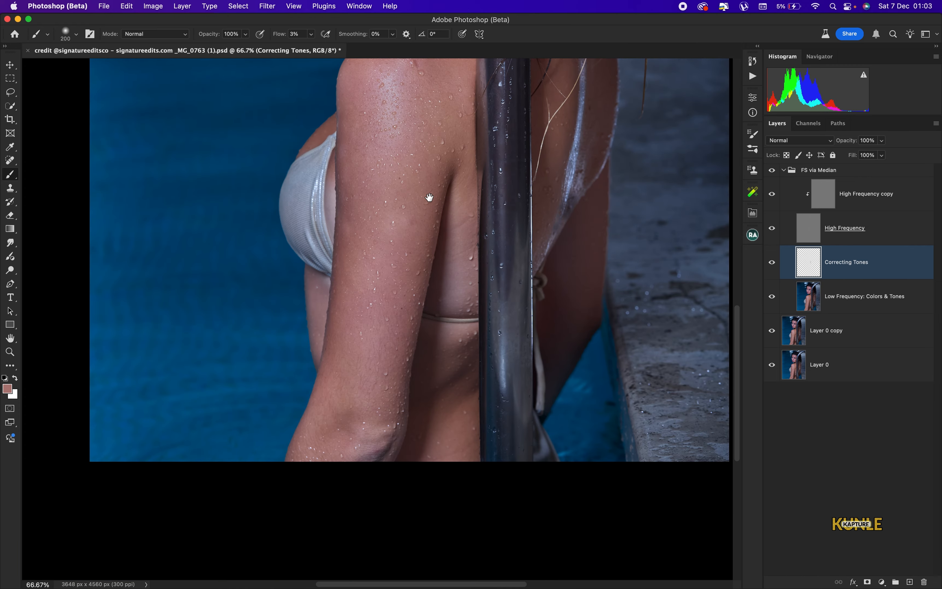
key("bracketright")
key("bracketright")
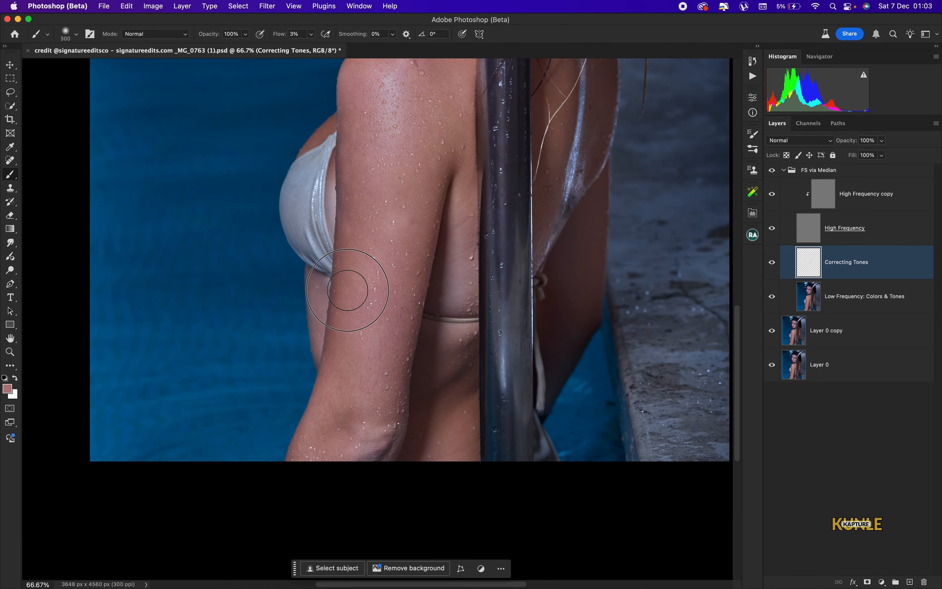
key("bracketleft")
key("bracketleft")
key("bracketleft")
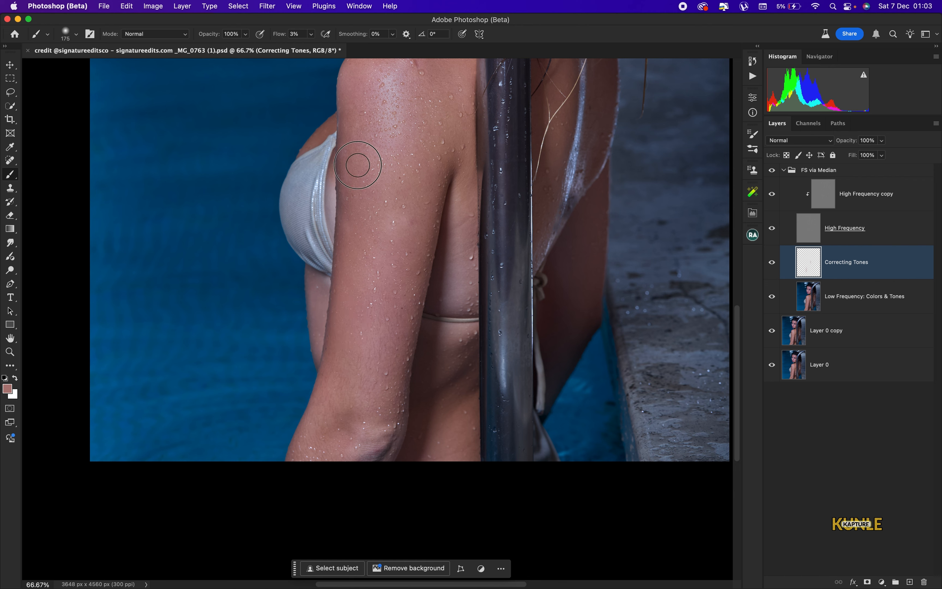
key("bracketright")
key("bracketright")
key("bracketright")
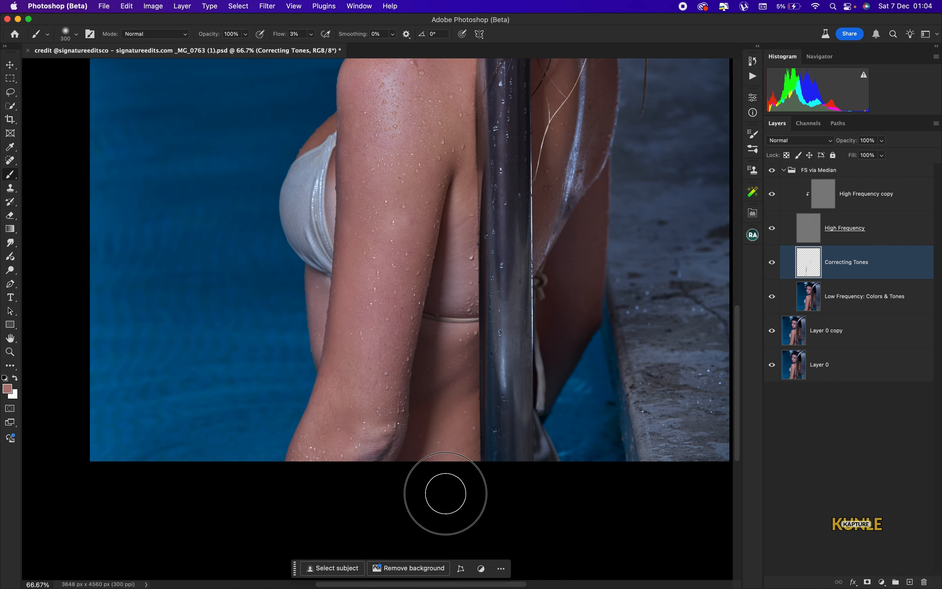
key("bracketleft")
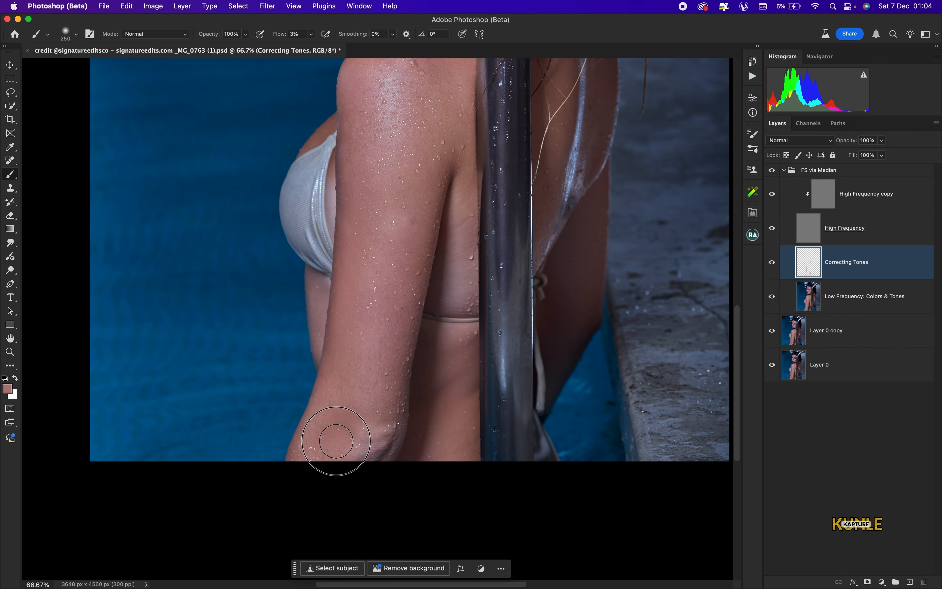
Sample the chin's skin tone and paint the chin and cheek with a 100-150 brush
left_click_drag(427, 185, 463, 414)
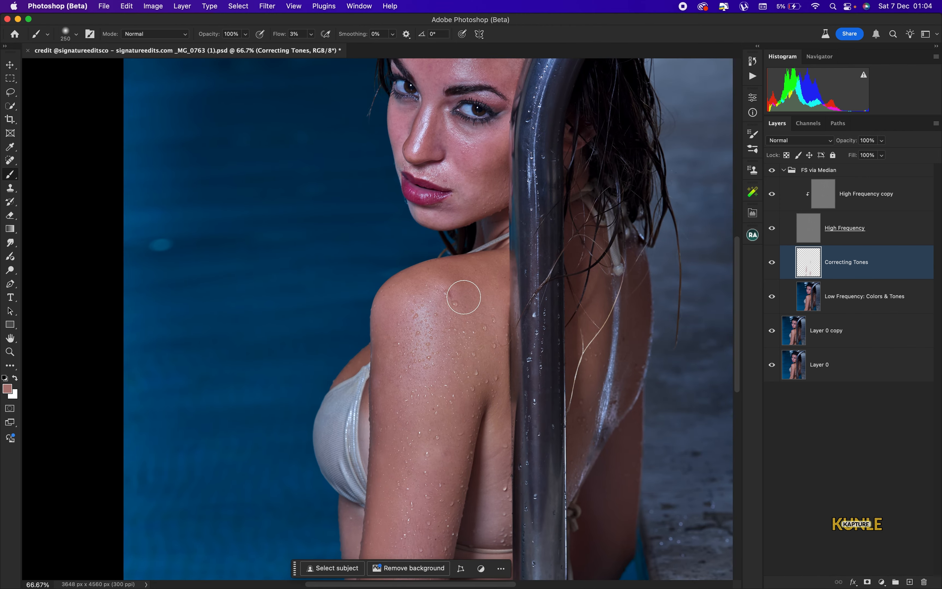
key("bracketright")
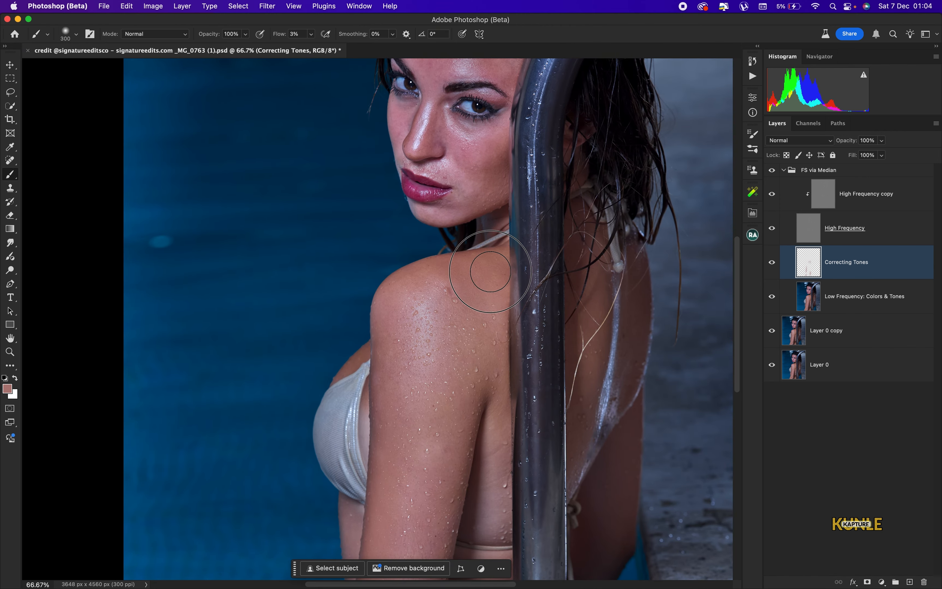
key("bracketleft")
key("bracketleft")
left_click_drag(476, 280, 475, 385)
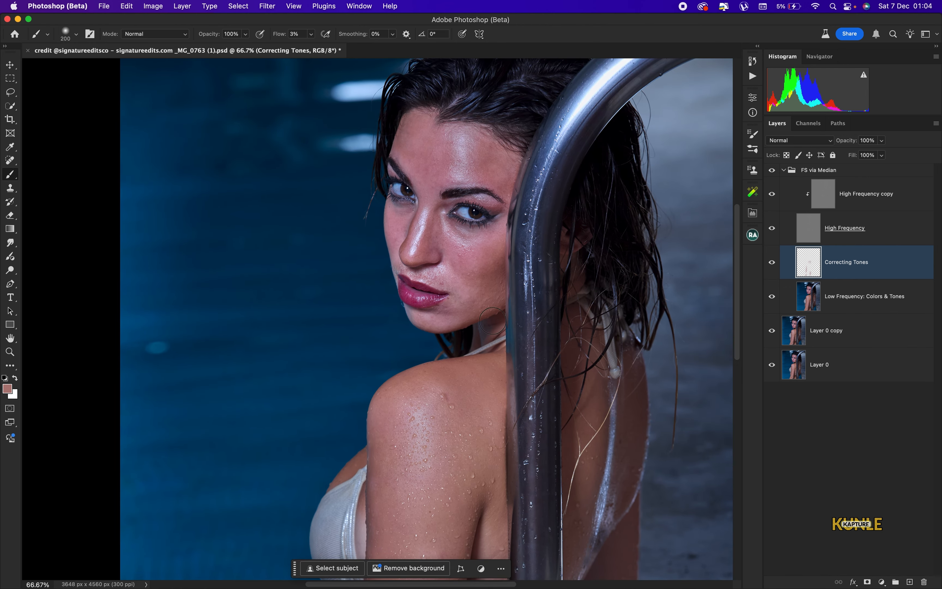
key("super+plus")
key("bracketleft")
key("bracketleft")
key("bracketleft")
key("bracketleft")
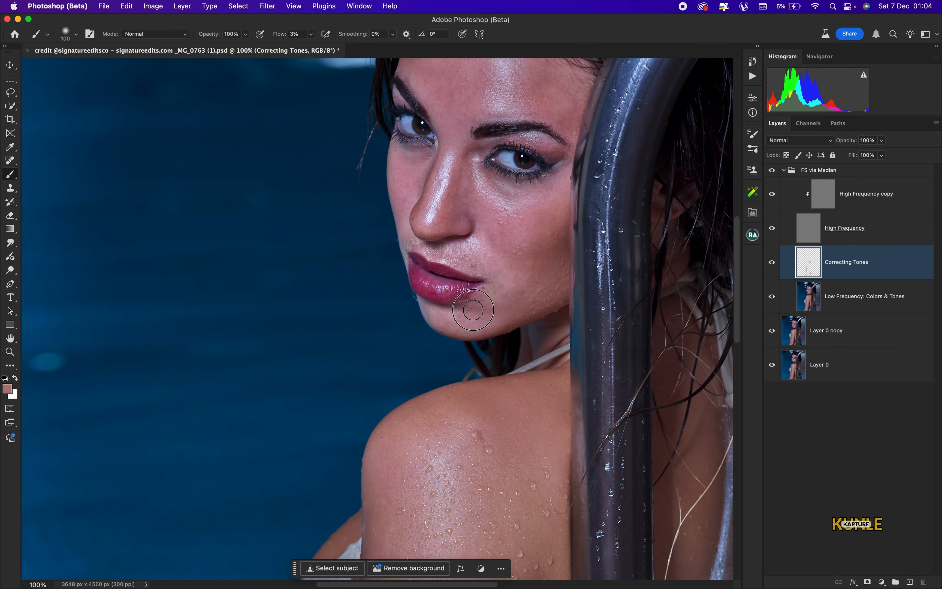
left_click(502, 296, "alt")
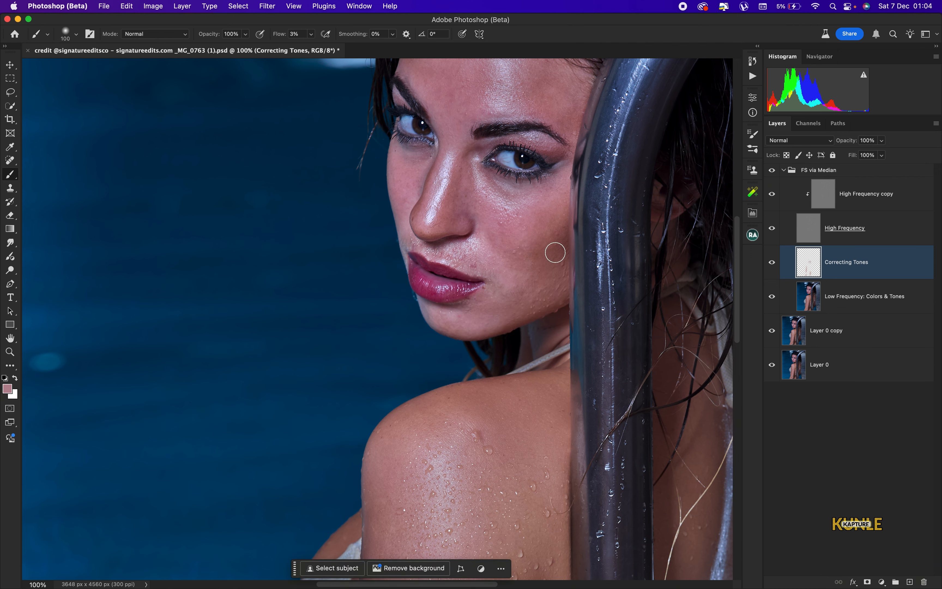
key("bracketright")
key("bracketright")
key("bracketleft")
key("bracketleft")
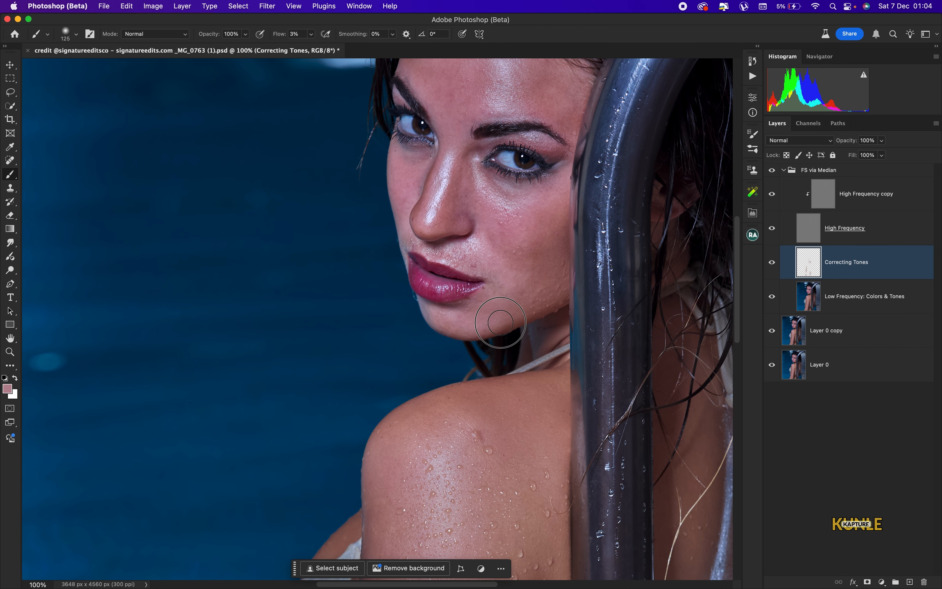
key("bracketright")
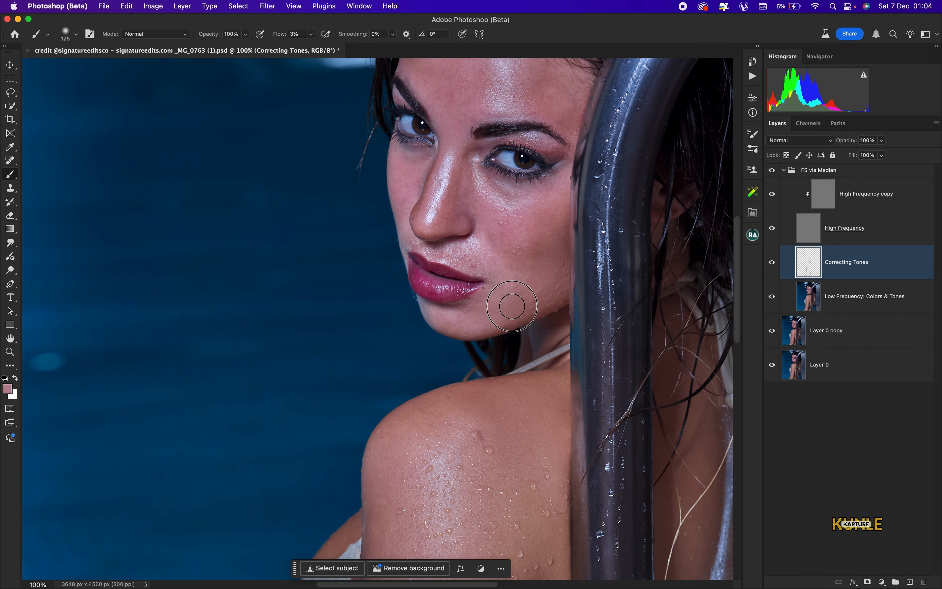
left_click_drag(487, 210, 482, 377)
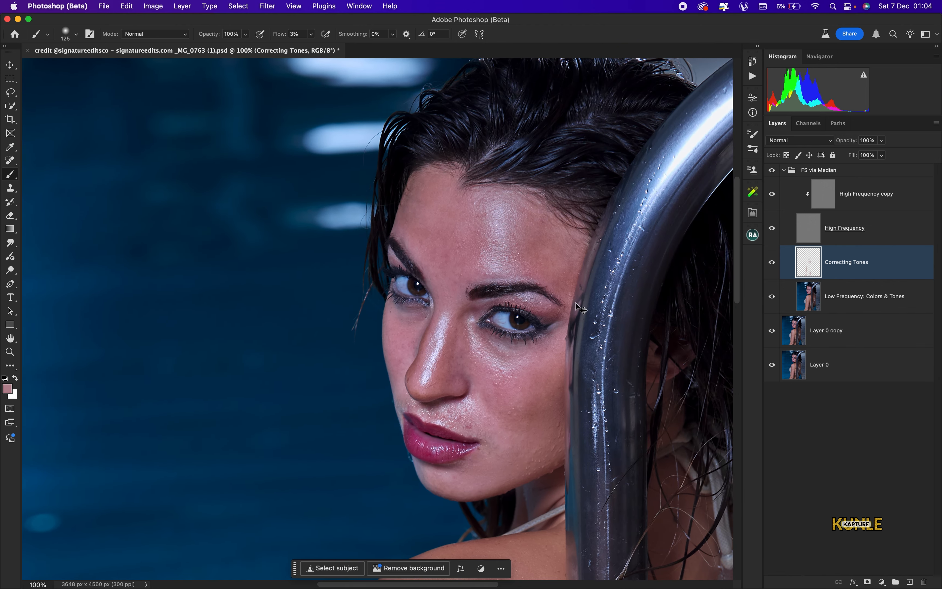
key("super+equal")
Sample nearby skin tones and brush out the uneven tone under both eyes at brush size 90
left_click(595, 403, "alt")
key("bracketleft")
key("bracketleft")
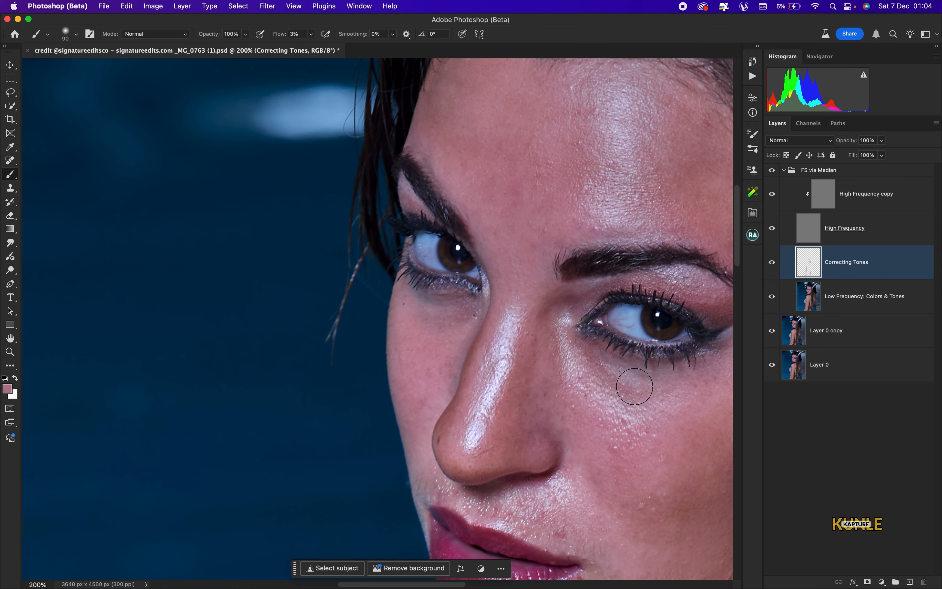
left_click(607, 449, "alt")
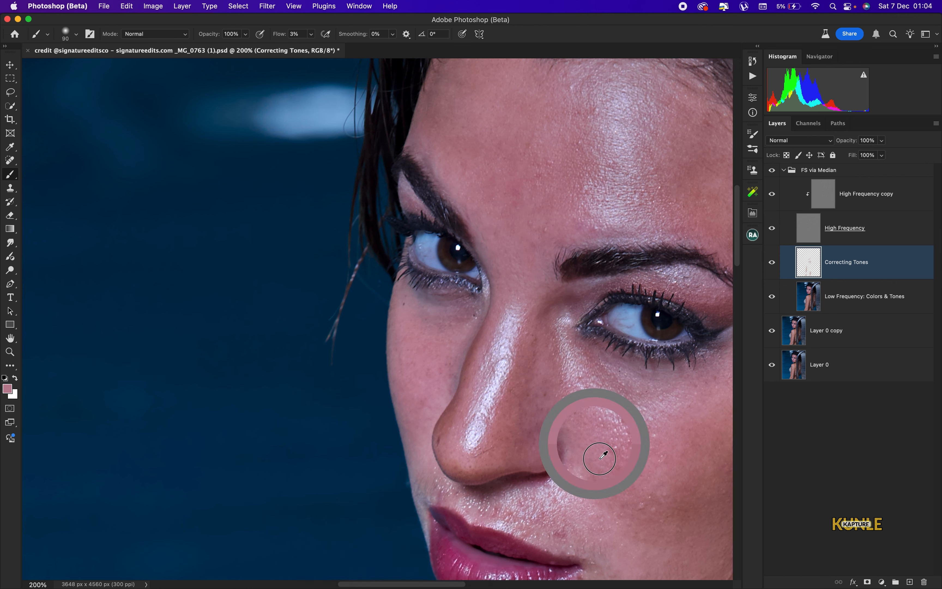
left_click_drag(633, 401, 577, 370)
mouse_move(462, 334)
left_mouse_down()
mouse_move(441, 325)
mouse_move(443, 314)
mouse_move(468, 306)
mouse_move(436, 321)
left_mouse_up()
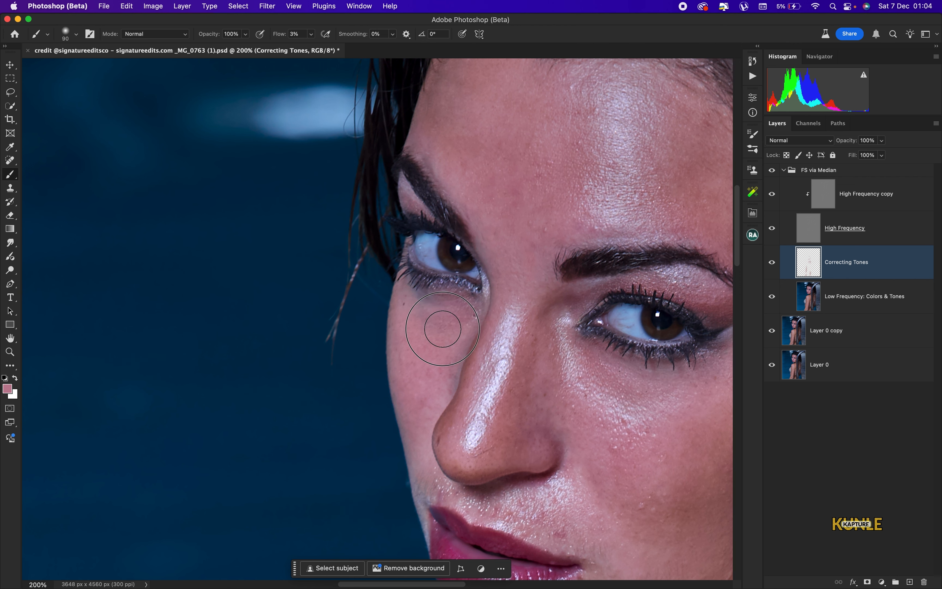
Resample near the eye corners, smooth the inner corners and cheek, then refit the view with brush size 150
left_click(407, 313, "alt")
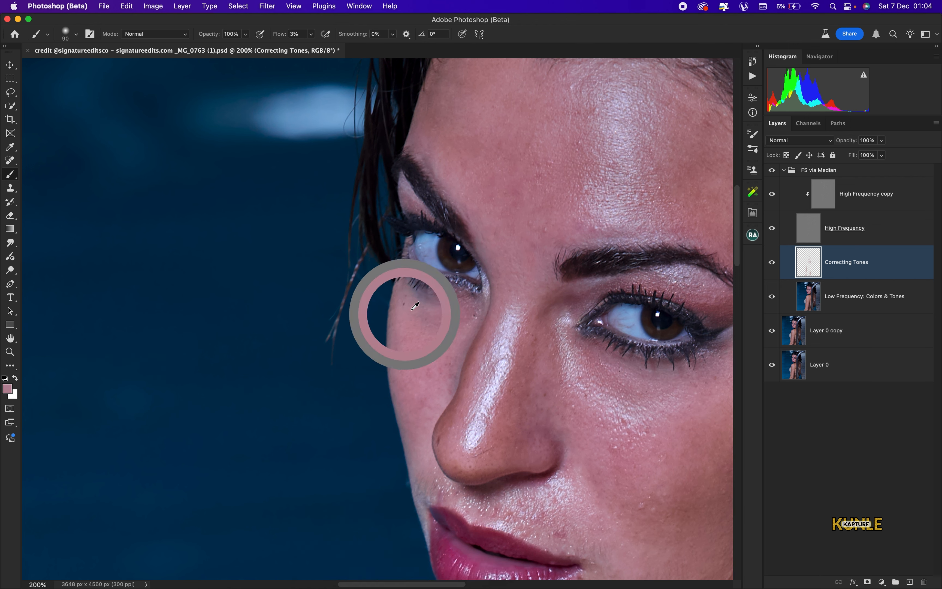
mouse_move(435, 316)
left_mouse_down()
mouse_move(427, 303)
mouse_move(454, 300)
mouse_move(435, 332)
mouse_move(445, 374)
mouse_move(421, 300)
left_mouse_up()
mouse_move(667, 387)
left_mouse_down()
mouse_move(594, 369)
mouse_move(574, 346)
left_mouse_up()
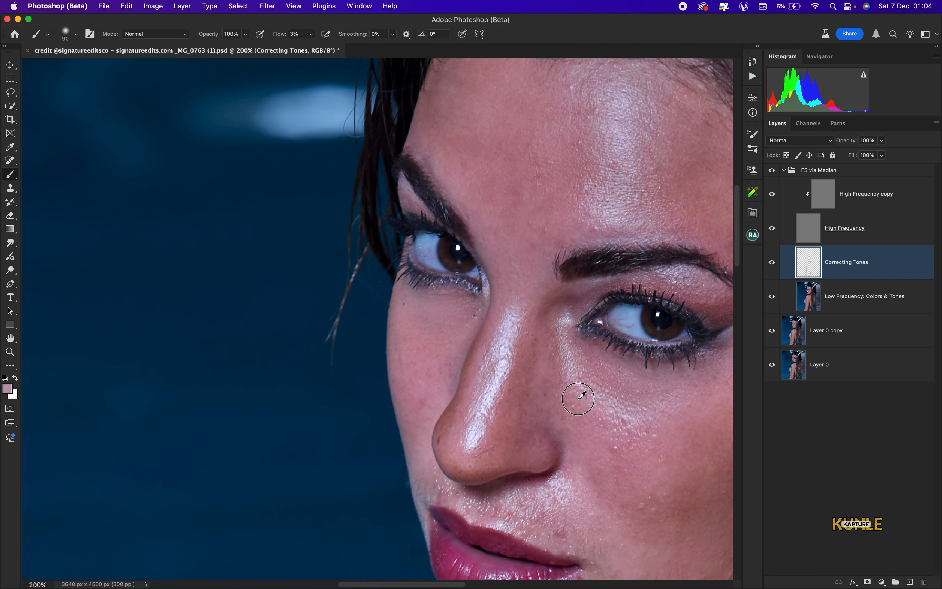
left_click_drag(622, 412, 632, 417)
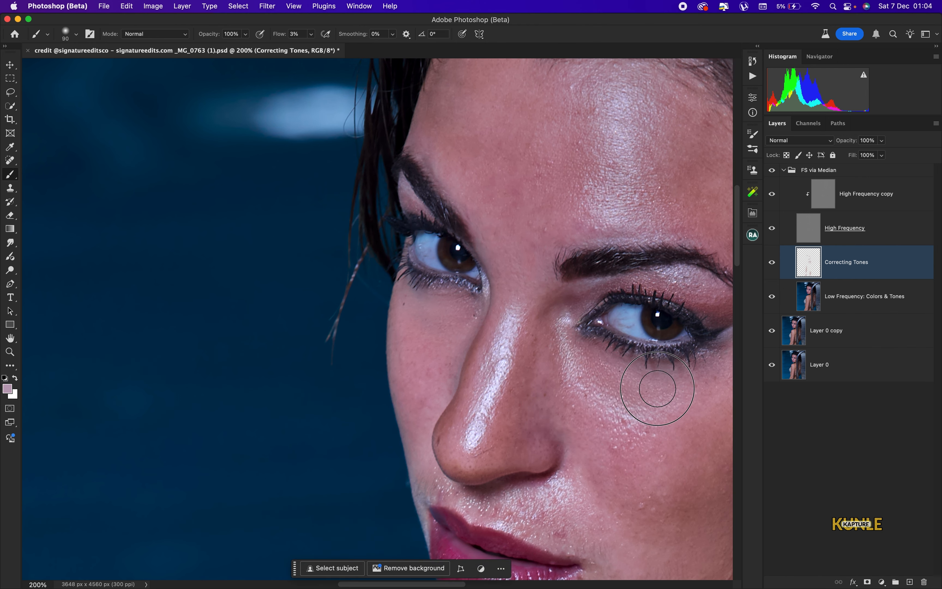
key("super+0")
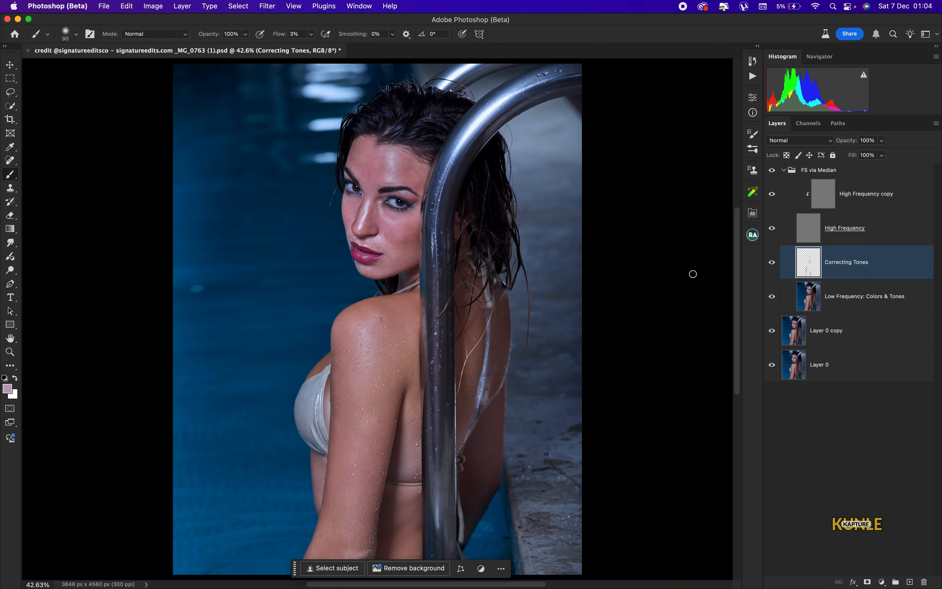
key("super+=")
key("super+=")
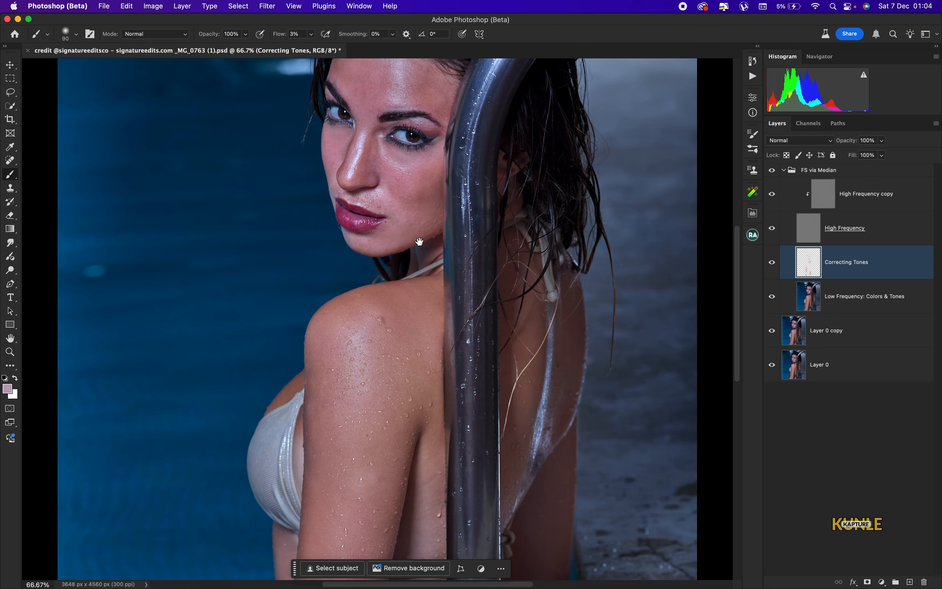
left_click_drag(446, 253, 433, 372)
key("bracketright")
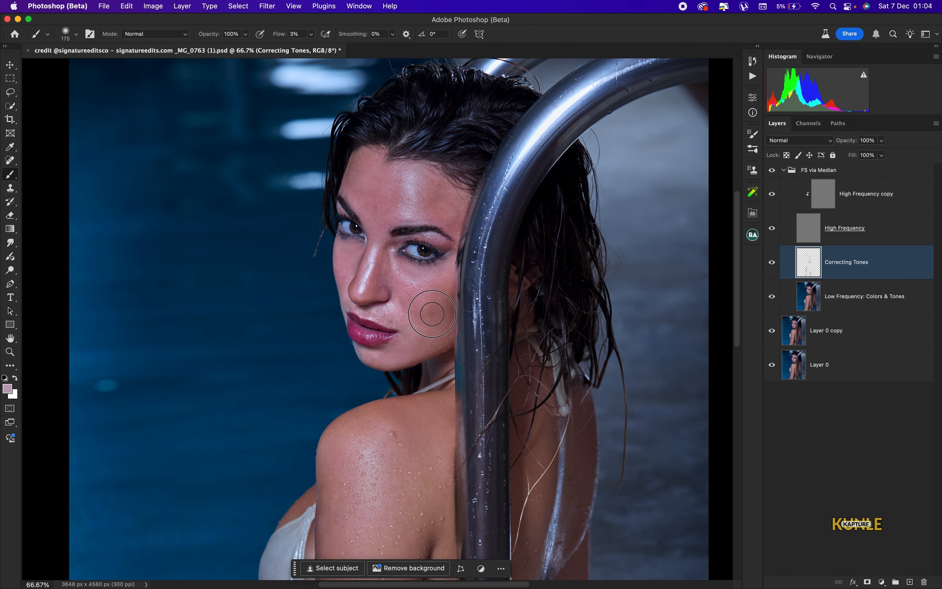
key("bracketleft")
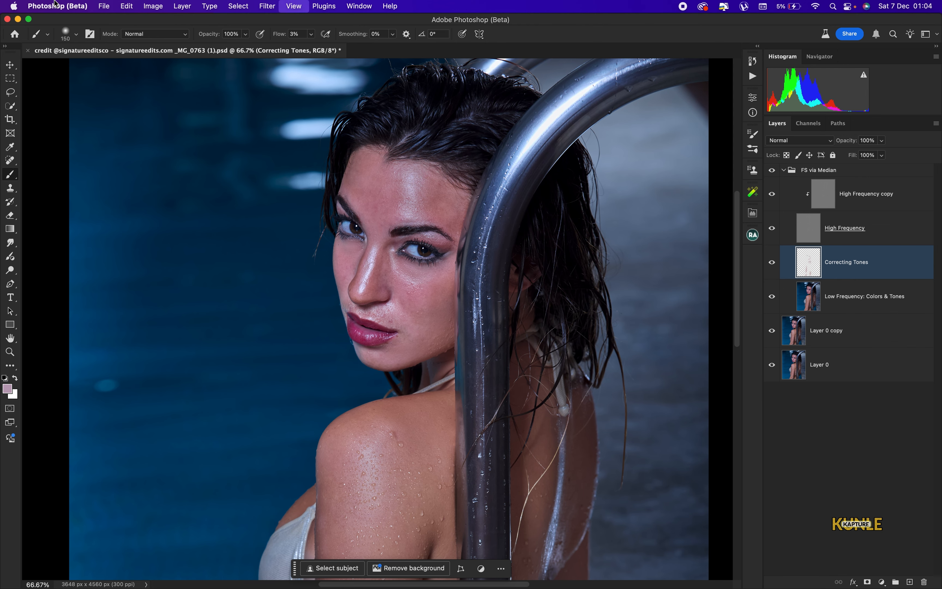
key("super+0")
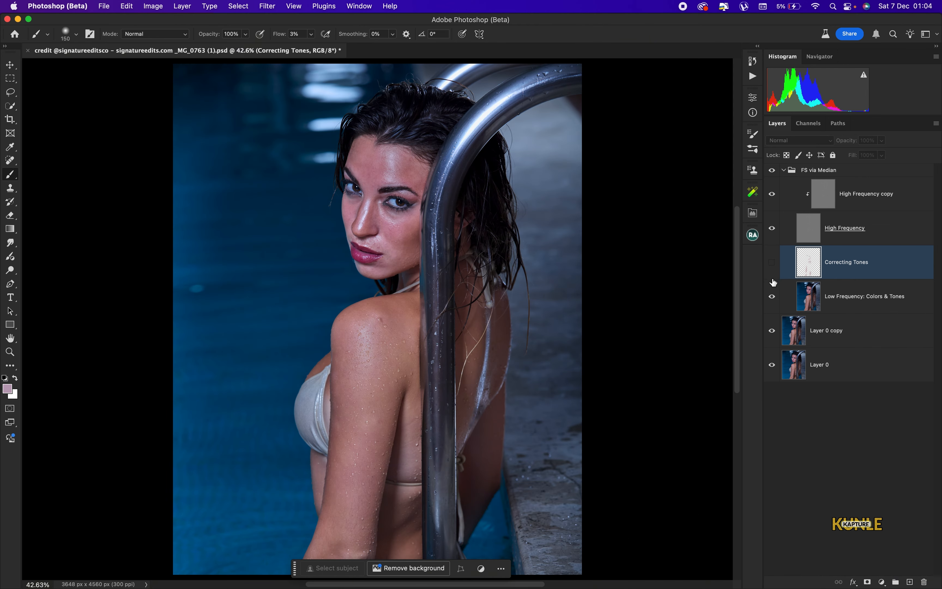
Lower Correcting Tones to 70% opacity, toggling it on and off to compare before and after
left_click(772, 263)
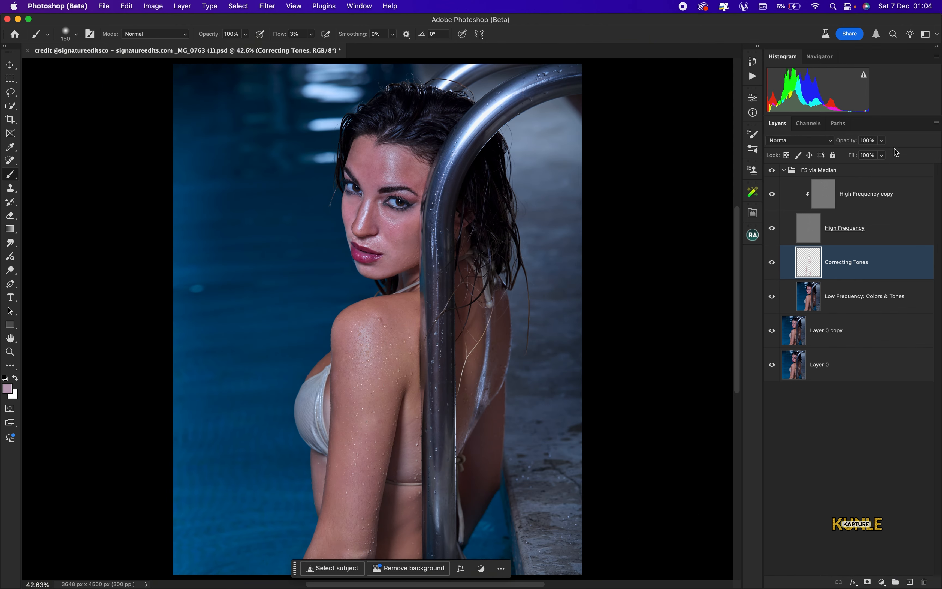
left_click(881, 140)
left_click_drag(883, 154, 877, 156)
left_click(773, 265)
left_click(773, 265)
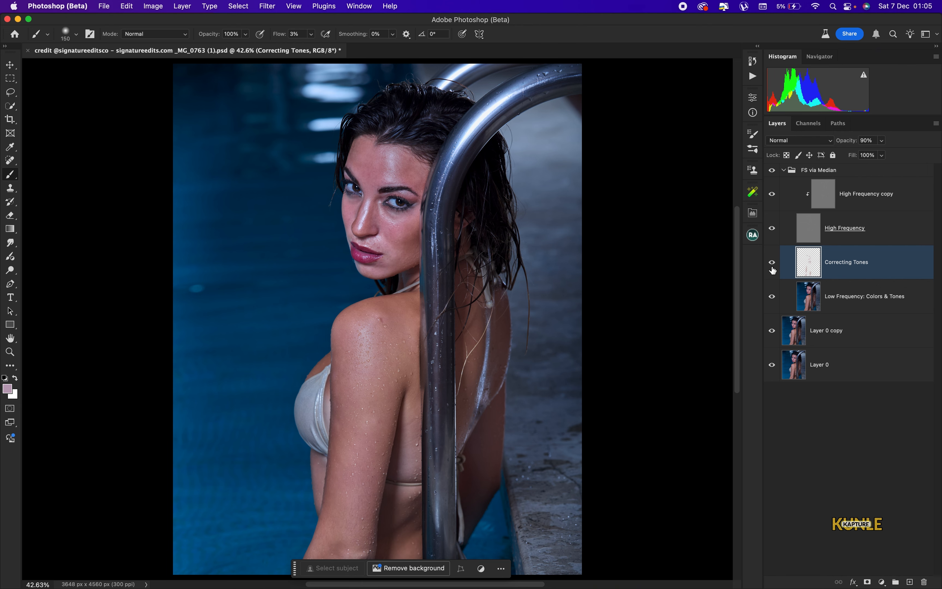
left_click(773, 266)
left_click(773, 266)
left_click_drag(882, 142, 874, 155)
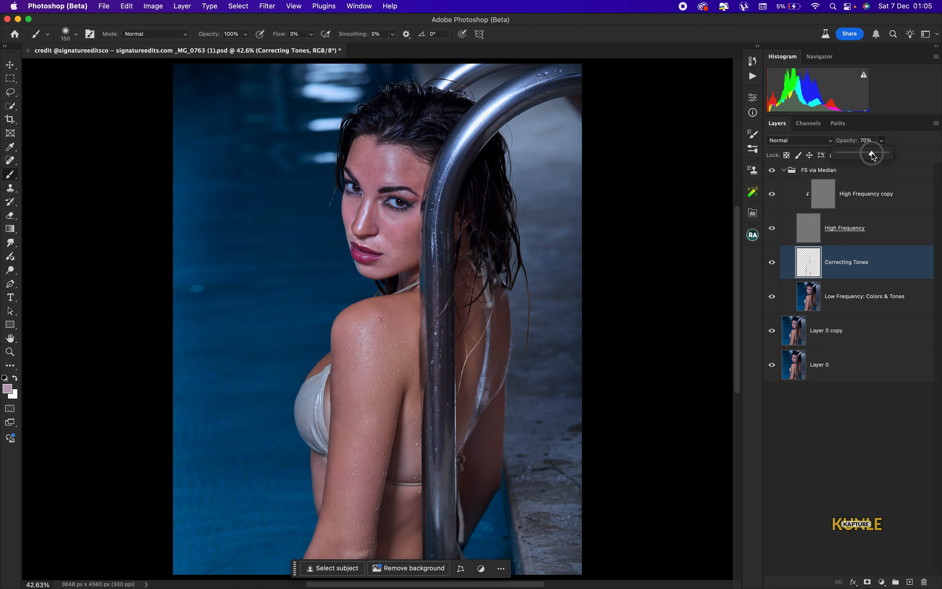
left_click(773, 268)
left_click(773, 269)
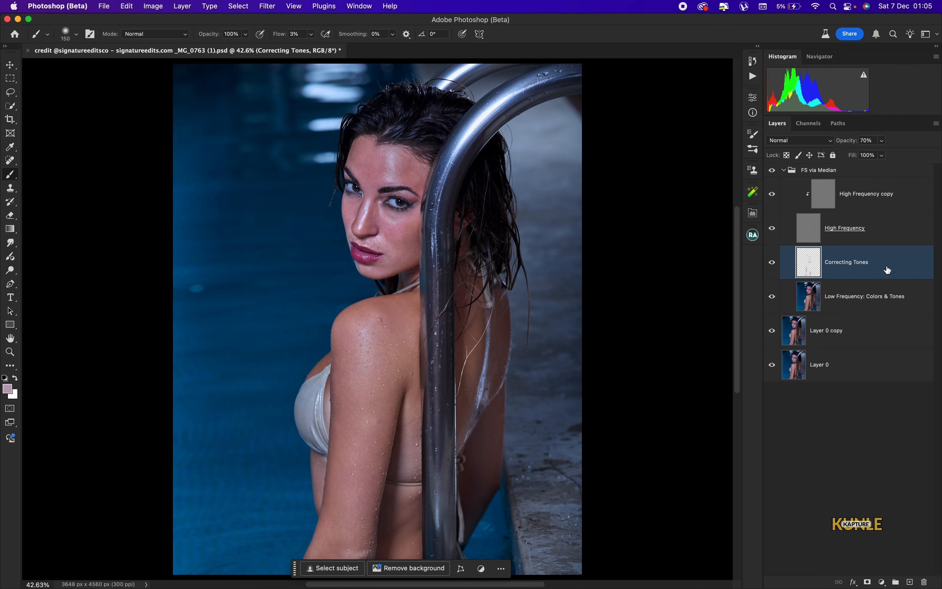
Add a new empty layer above Correcting Tones and start naming it 'mixer brush'
left_click(909, 581)
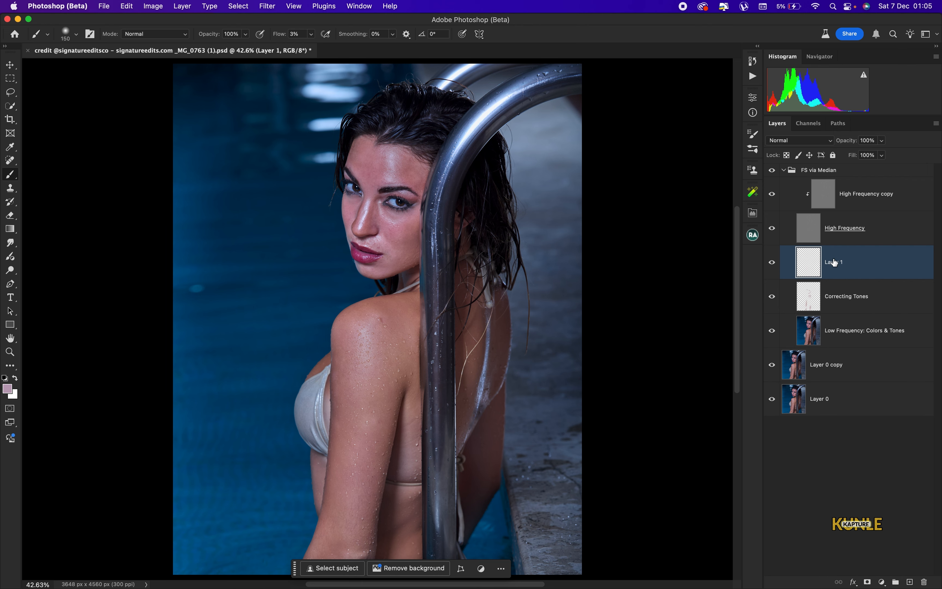
double_click(833, 262)
type("mixer brush")
Confirm the 'mixer brush' layer name, hide the High Frequency layer, and zoom in on the face
key("Return")
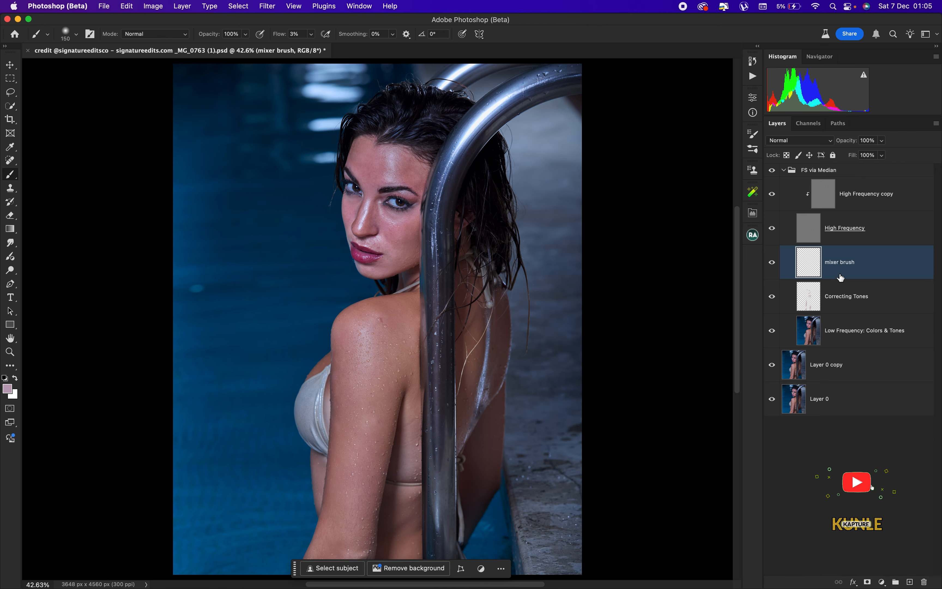
left_click(771, 228)
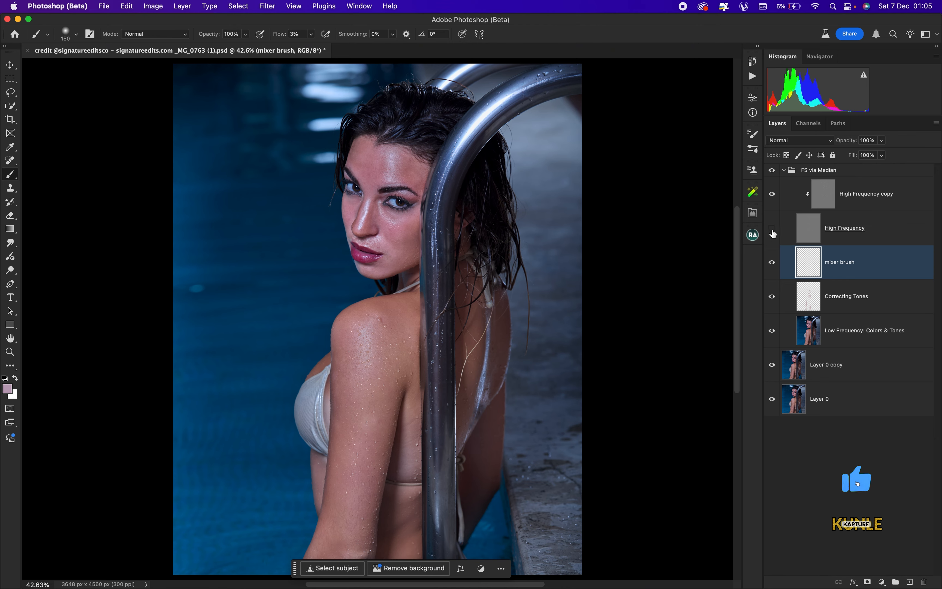
scroll(445, 280, "up", 5)
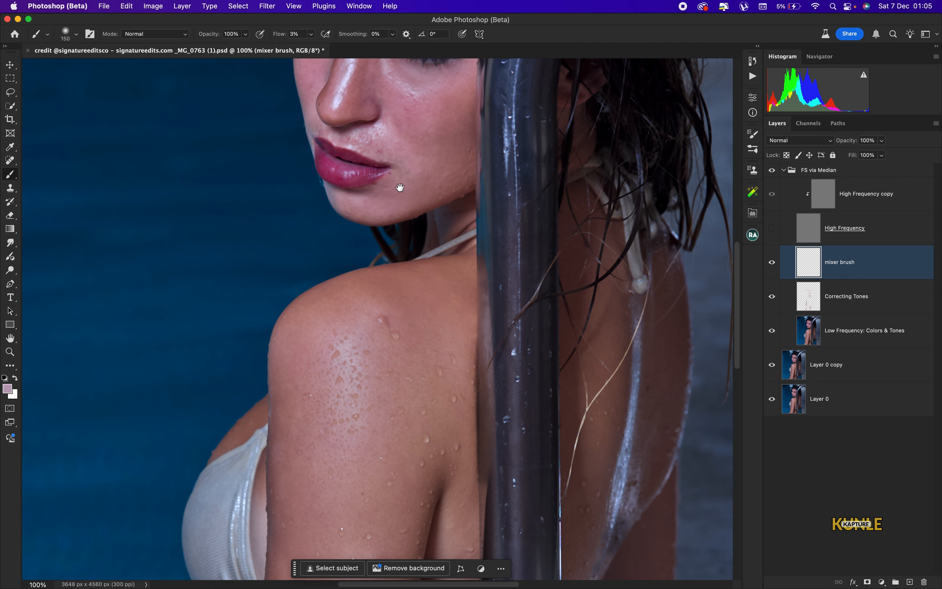
left_click_drag(400, 188, 422, 455)
left_click_drag(421, 284, 414, 300)
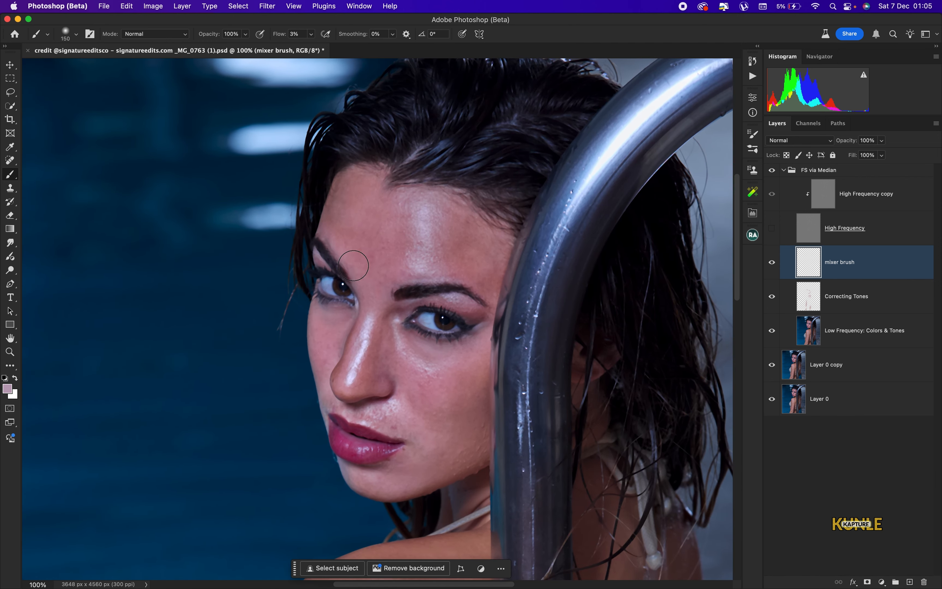
right_click(10, 174)
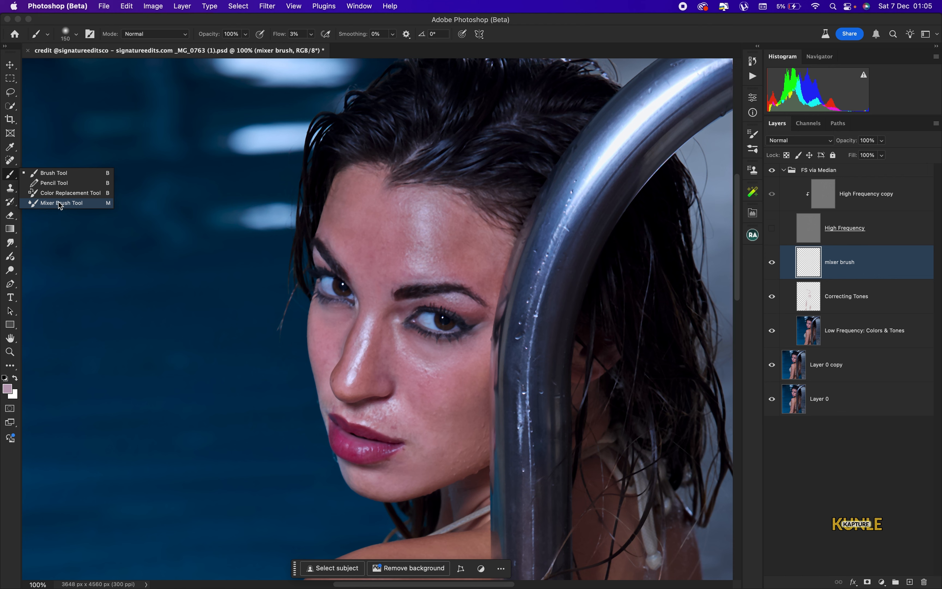
Switch to the Mixer Brush at size 200 and blend the forehead skin into an even tone
left_click(61, 203)
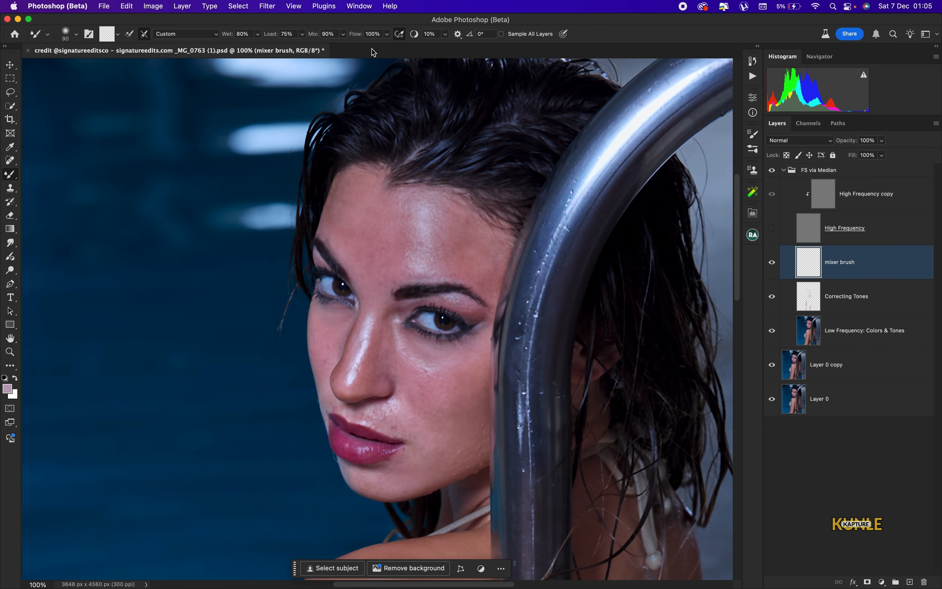
key("super+plus")
key("super+minus")
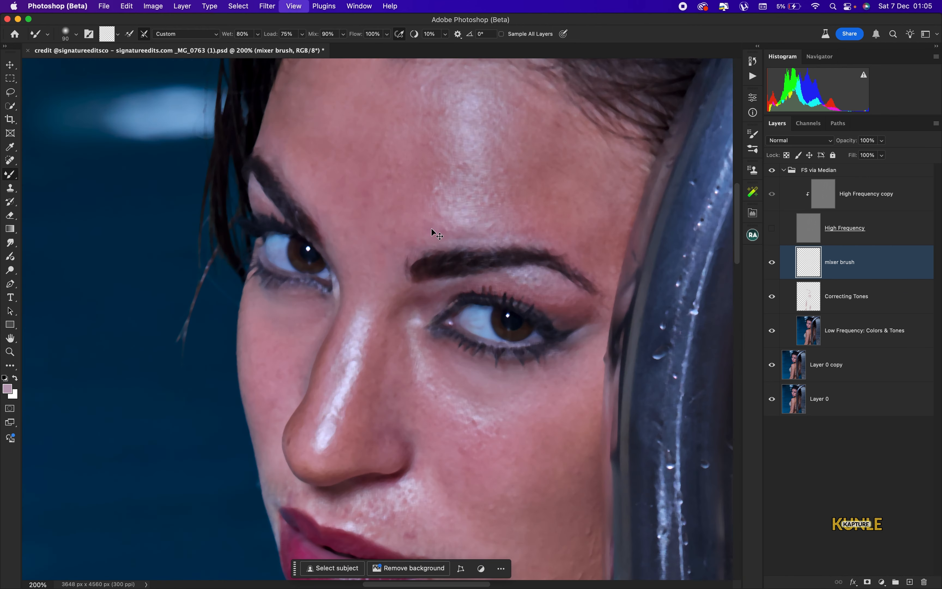
key("bracketright")
key("bracketright")
key("bracketright")
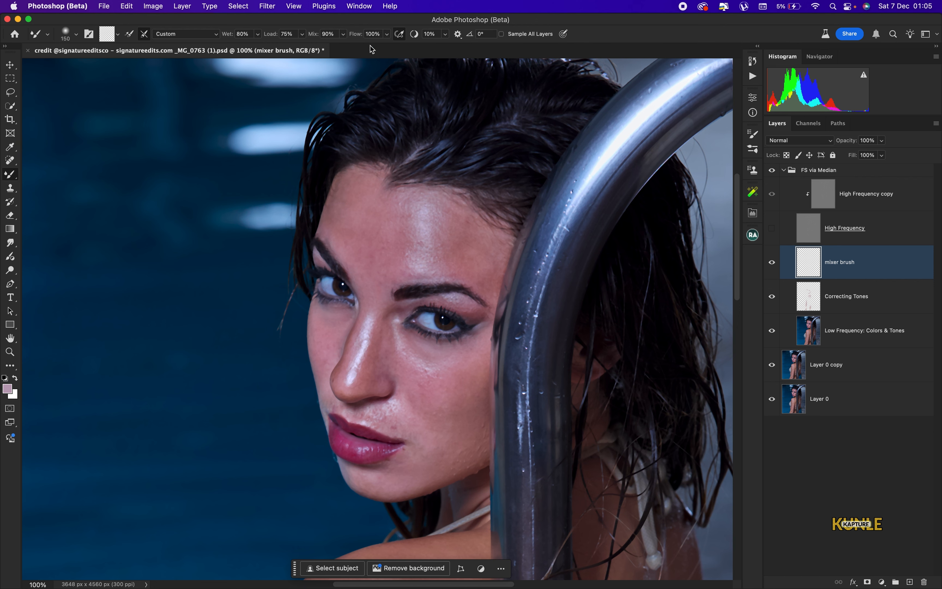
key("bracketright")
key("bracketright")
key("bracketright")
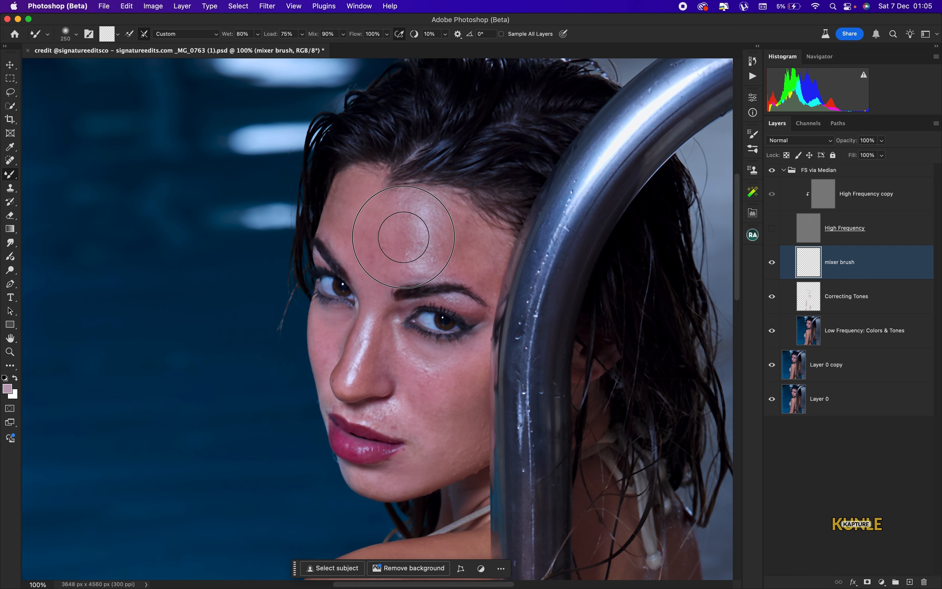
mouse_move(403, 247)
left_mouse_down()
mouse_move(390, 259)
mouse_move(381, 248)
left_mouse_up()
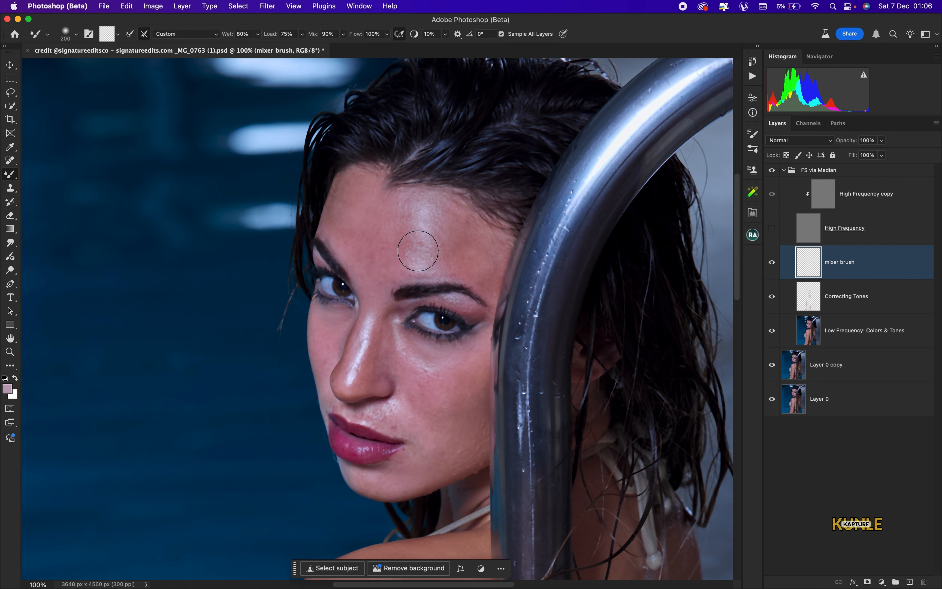
mouse_move(419, 224)
left_mouse_down()
mouse_move(408, 258)
mouse_move(405, 230)
mouse_move(386, 253)
mouse_move(386, 234)
mouse_move(368, 265)
left_mouse_up()
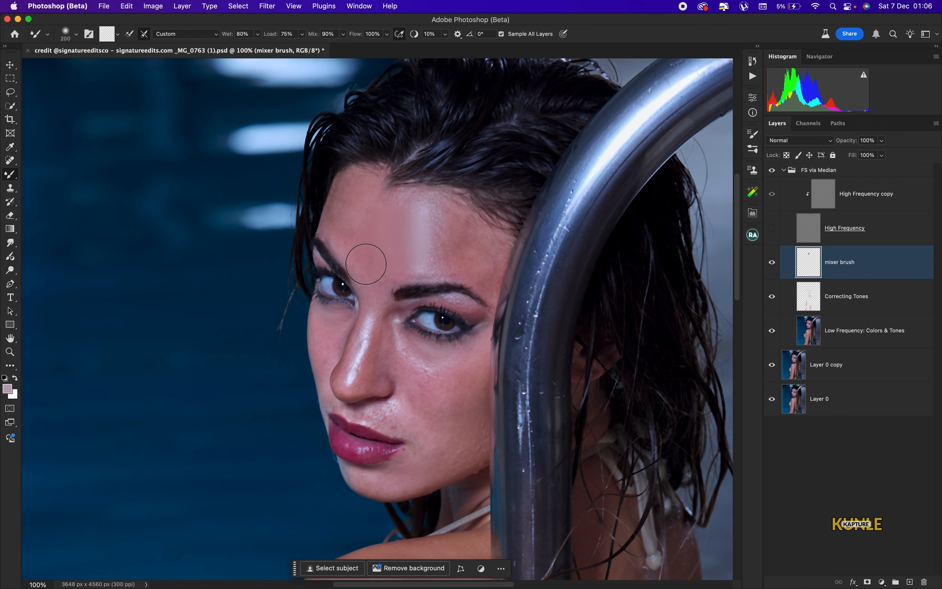
key("bracketleft")
key("bracketleft")
mouse_move(359, 199)
left_mouse_down()
mouse_move(346, 190)
mouse_move(352, 251)
mouse_move(363, 269)
mouse_move(382, 274)
left_mouse_up()
key("bracketright")
mouse_move(446, 238)
left_mouse_down()
mouse_move(441, 206)
mouse_move(416, 210)
left_mouse_up()
key("bracketleft")
key("bracketleft")
key("bracketleft")
key("bracketleft")
key("bracketleft")
key("bracketleft")
key("bracketleft")
Blend the upper lip, under-eye, nose sides, right forehead, chin, jaw and cheeks with brush size 125-200
left_click_drag(390, 415, 363, 419)
key("bracketright")
key("bracketright")
key("bracketright")
key("bracketright")
key("bracketright")
left_click_drag(424, 387, 422, 365)
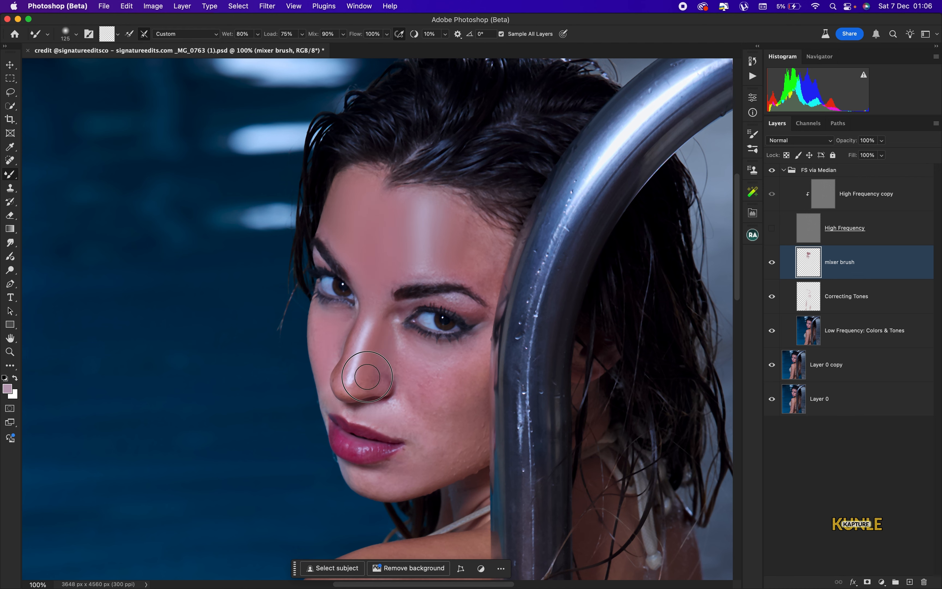
left_click_drag(367, 377, 357, 338)
key("bracketright")
key("bracketright")
key("bracketright")
key("bracketleft")
key("bracketleft")
key("bracketleft")
key("bracketleft")
key("bracketright")
key("bracketright")
key("bracketright")
key("bracketright")
left_click_drag(482, 254, 443, 228)
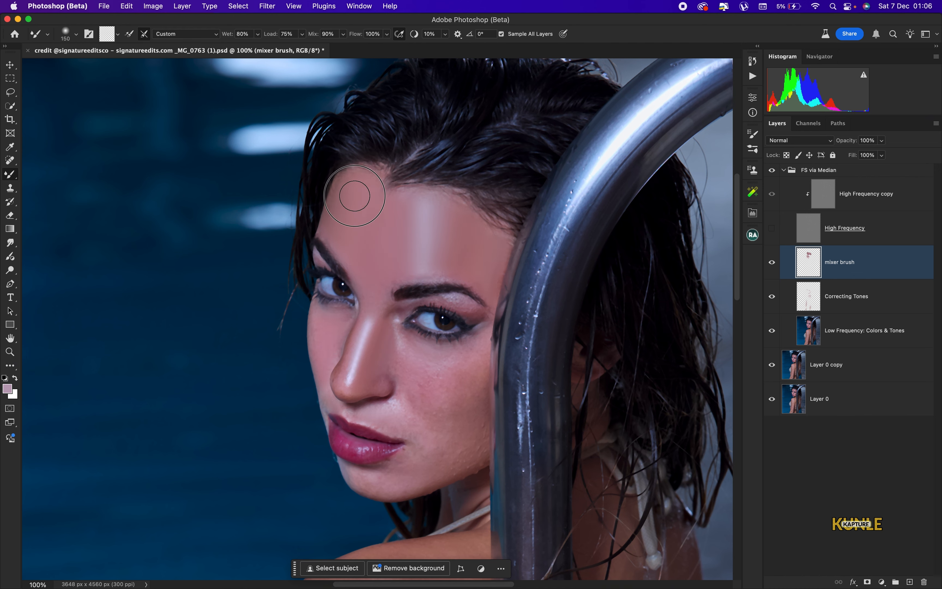
scroll(350, 214, "down", 5)
key("bracketleft")
key("bracketleft")
key("bracketleft")
left_click_drag(381, 368, 458, 349)
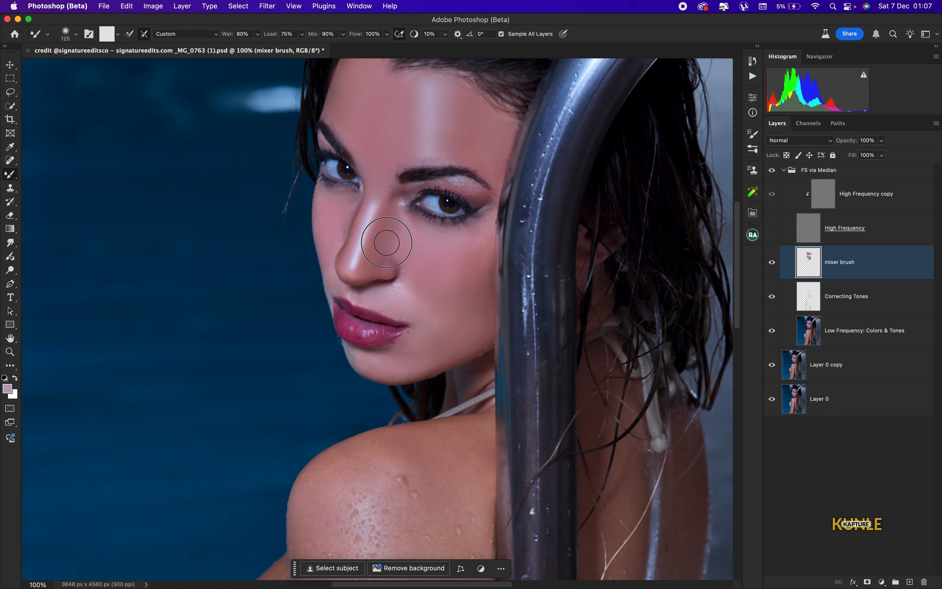
left_click_drag(391, 241, 463, 236)
mouse_move(463, 236)
left_mouse_down()
mouse_move(439, 324)
mouse_move(402, 288)
left_mouse_up()
key("bracketleft")
key("bracketleft")
key("bracketleft")
key("bracketleft")
key("bracketleft")
left_click_drag(345, 206, 338, 230)
Zoom out and blend the shoulder, upper arm and lower arm skin with a brush up to 300
key("bracketright")
key("bracketright")
key("bracketright")
key("bracketright")
key("bracketright")
key("bracketright")
key("bracketright")
key("bracketright")
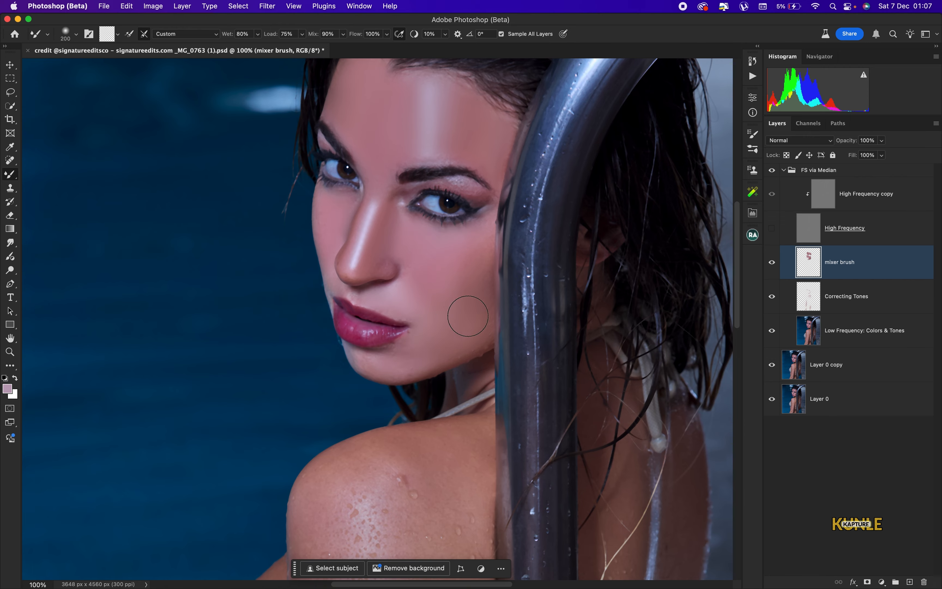
key("super+minus")
key("bracketright")
key("bracketright")
key("bracketright")
key("bracketright")
mouse_move(396, 444)
left_mouse_down()
mouse_move(389, 295)
mouse_move(361, 350)
left_mouse_up()
left_click_drag(367, 441, 425, 227)
left_click_drag(457, 281, 441, 358)
key("bracketleft")
key("bracketleft")
key("bracketleft")
key("bracketright")
left_click_drag(444, 75, 458, 256)
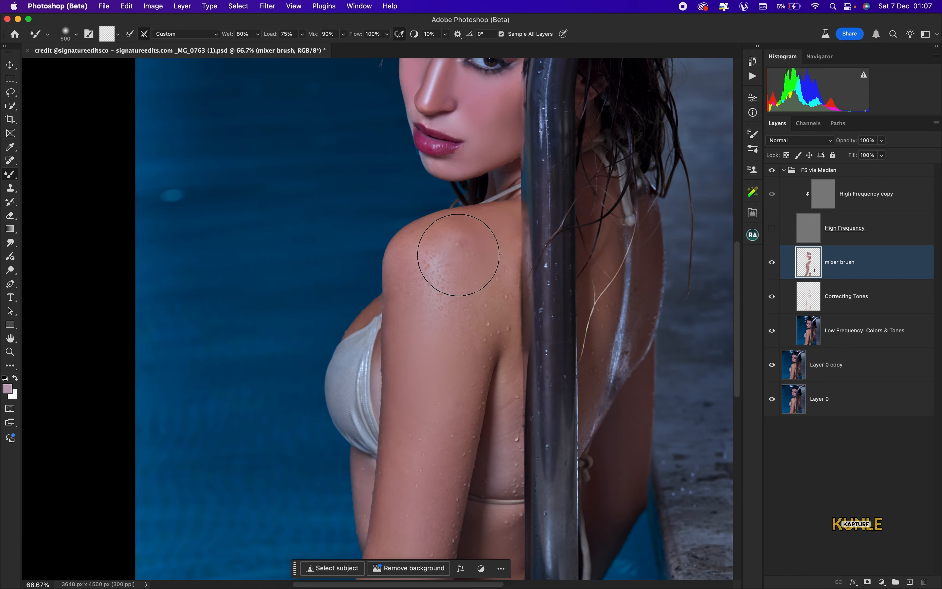
key("bracketleft")
mouse_move(473, 327)
left_mouse_down()
mouse_move(511, 376)
mouse_move(503, 460)
left_mouse_up()
left_click_drag(502, 306, 481, 136)
key("bracketright")
mouse_move(478, 350)
left_mouse_down()
mouse_move(480, 401)
mouse_move(453, 400)
left_mouse_up()
key("bracketleft")
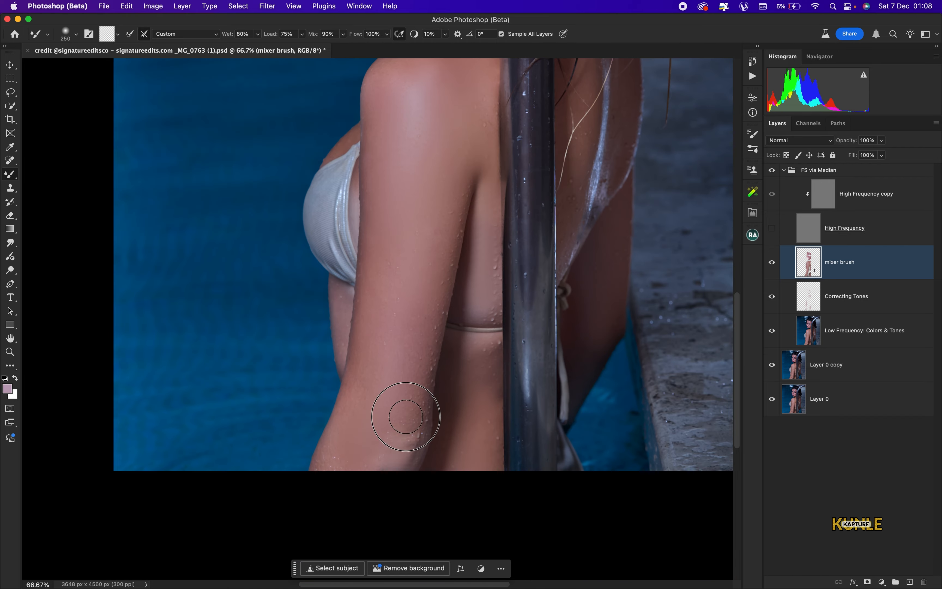
Smooth the cheek skin beside the lips, then fit the whole photo in the window
left_click_drag(497, 65, 505, 242)
key("bracketleft")
left_click_drag(417, 317, 411, 328)
key("super+0")
key("super+plus")
mouse_move(403, 232)
left_mouse_down()
mouse_move(406, 216)
mouse_move(384, 218)
mouse_move(409, 245)
left_mouse_up()
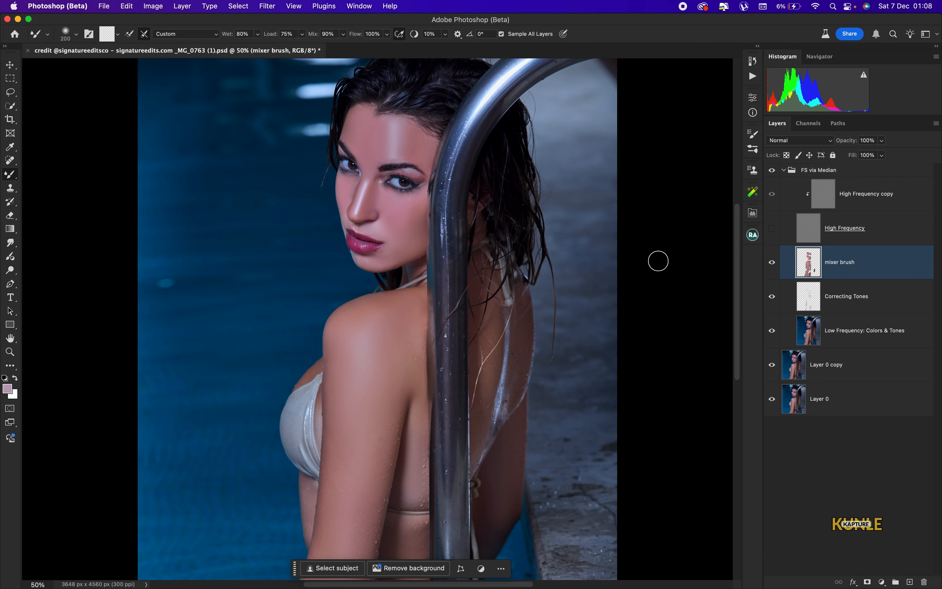
key("super+0")
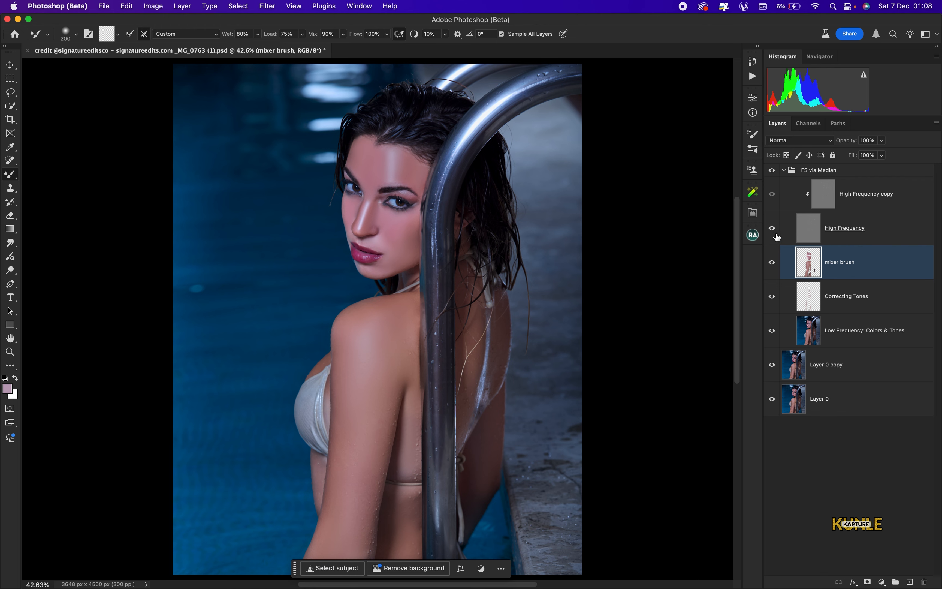
Turn the High Frequency copy texture layer back on and set mixer brush opacity to 60%
left_click(771, 193)
key("super+minus")
key("super+minus")
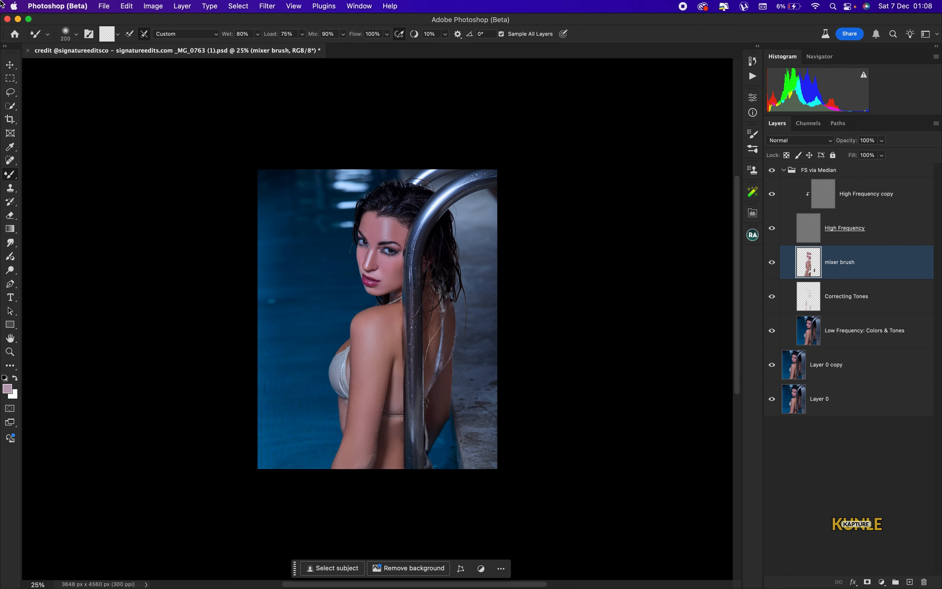
key("super+0")
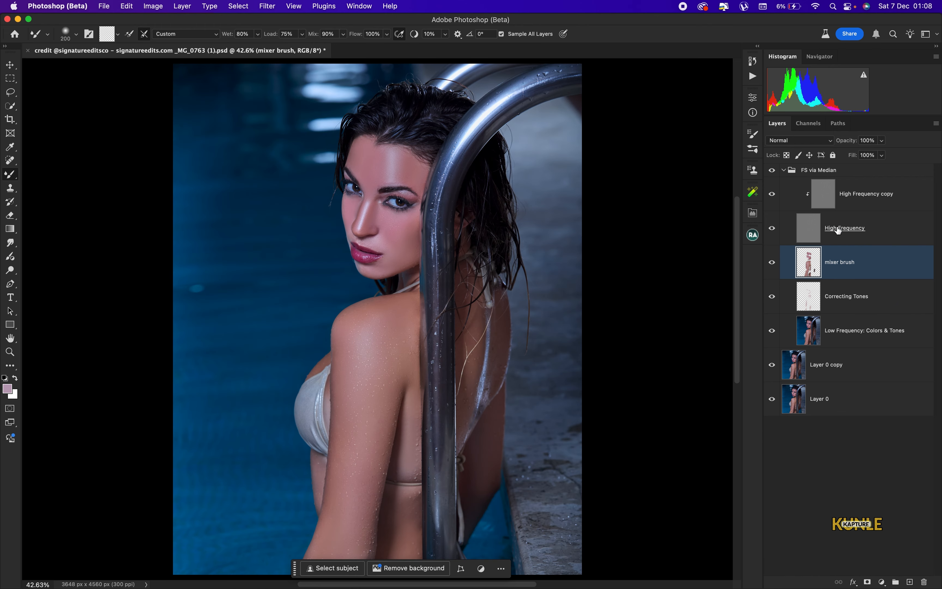
left_click(881, 140)
left_click_drag(884, 153, 862, 153)
Toggle the FS via Median group off and on to compare the retouch before and after
key("super+plus")
key("super+plus")
key("super+plus")
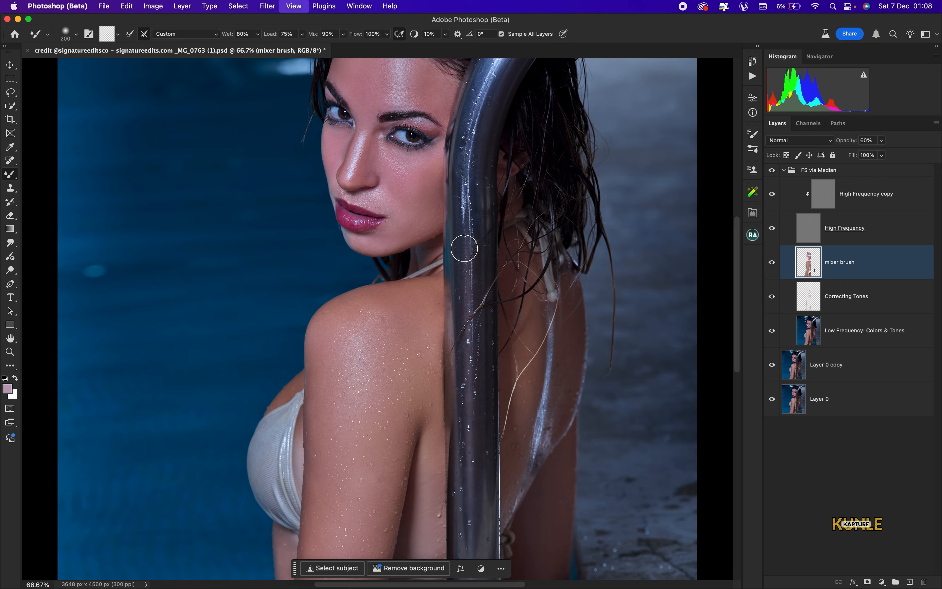
scroll(452, 382, "up", 10)
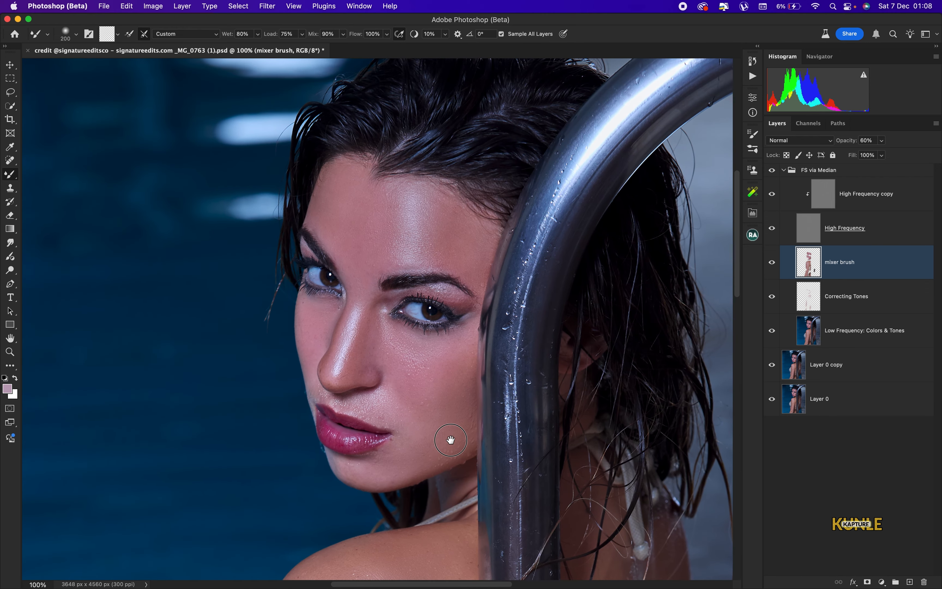
left_click(771, 170)
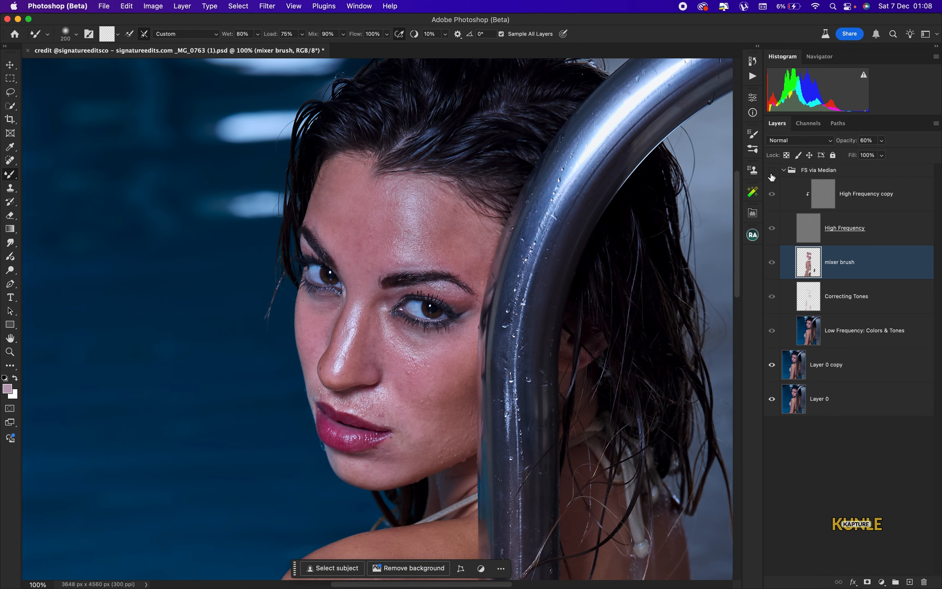
key("super+0")
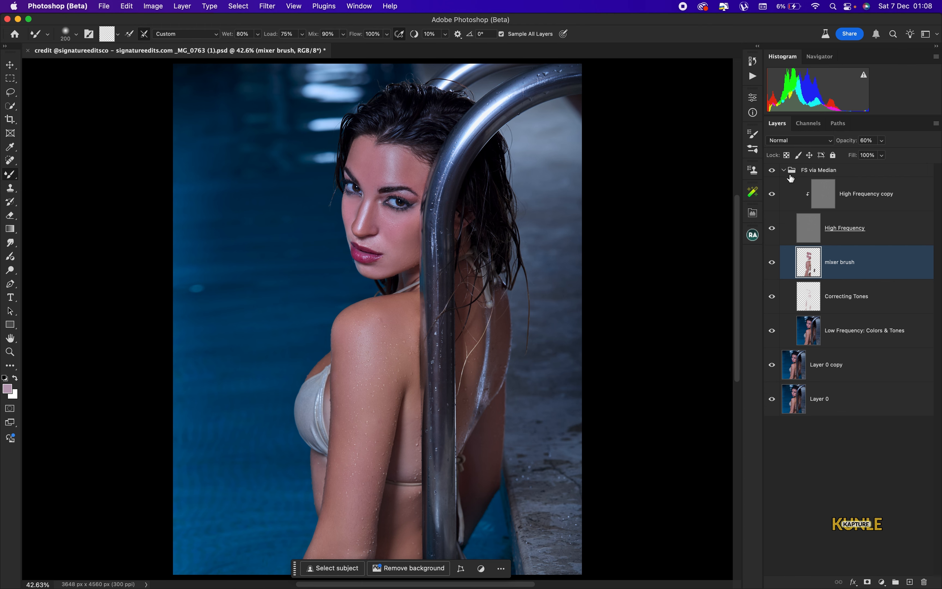
left_click(772, 171)
left_click(772, 172)
left_click(773, 174)
left_click(772, 173)
Inspect the face and shoulder up close, compare once more, then collapse the FS via Median group
key("super+minus")
key("super+plus")
key("super+plus")
key("super+plus")
key("super+plus")
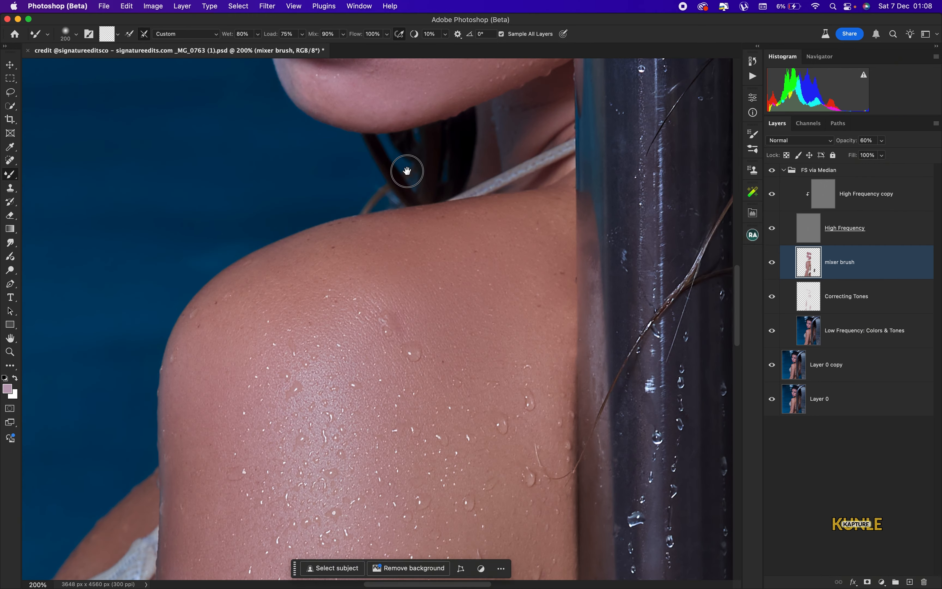
mouse_move(407, 171)
left_mouse_down()
mouse_move(408, 285)
mouse_move(362, 382)
left_mouse_up()
mouse_move(380, 257)
left_mouse_down()
mouse_move(366, 370)
mouse_move(377, 284)
left_mouse_up()
key("super+minus")
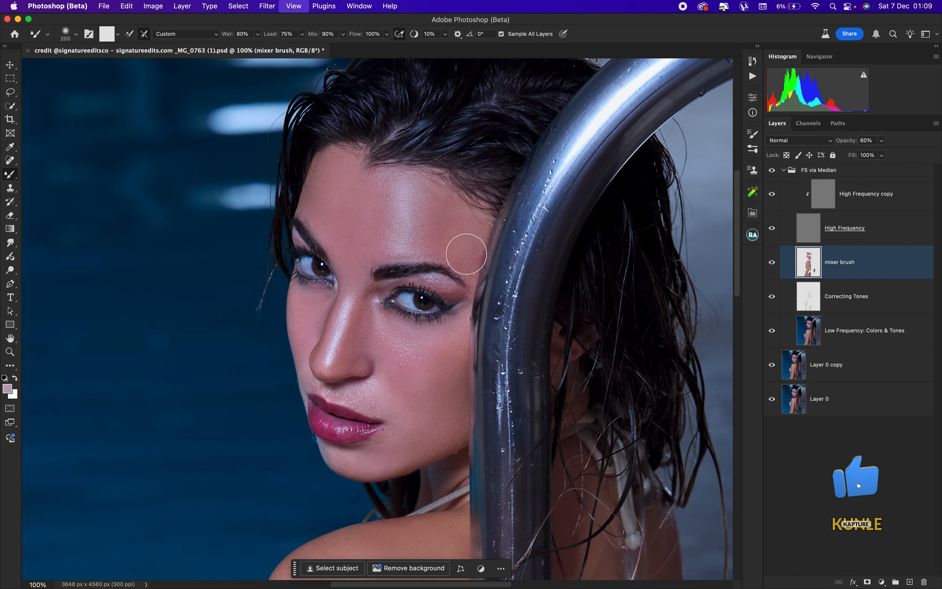
left_click_drag(408, 385, 412, 319)
left_click_drag(419, 407, 420, 379)
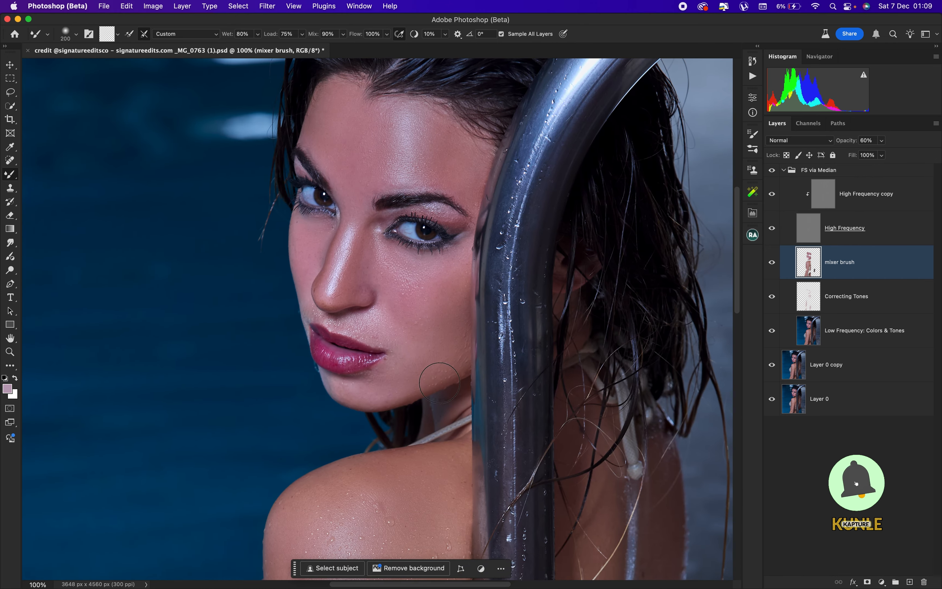
key("super+0")
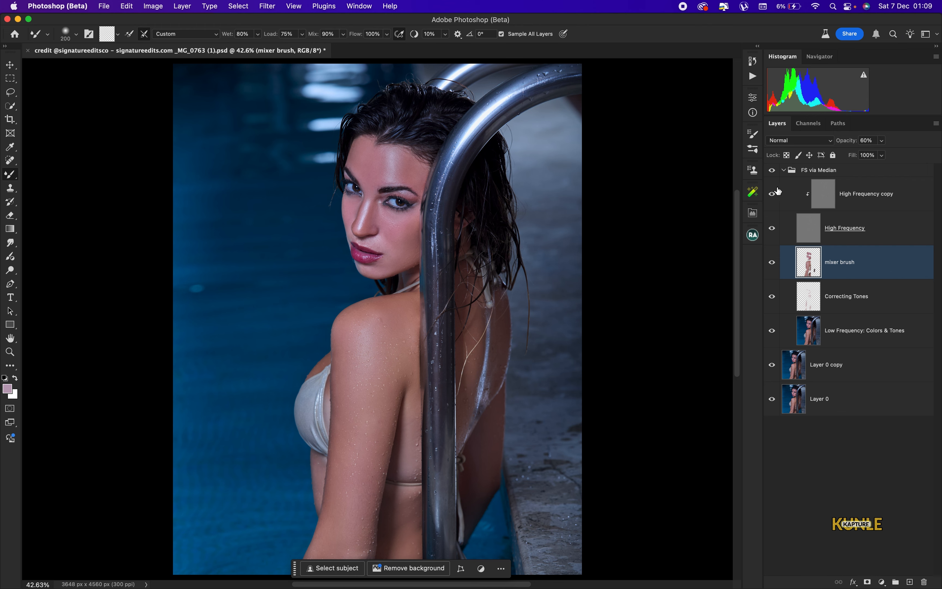
left_click(771, 170)
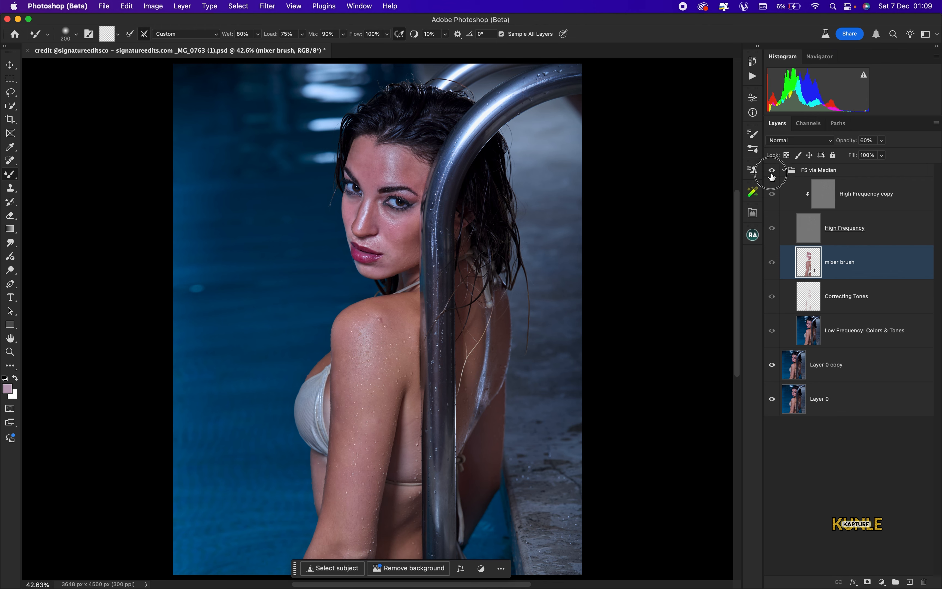
left_click(771, 170)
left_click(784, 173)
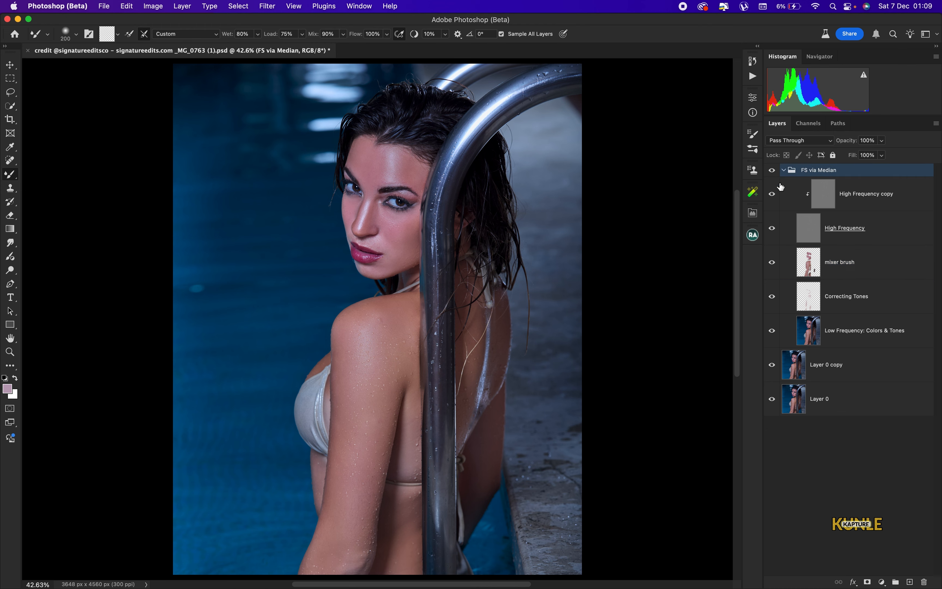
left_click(784, 173)
Add a Hue/Saturation adjustment layer and desaturate the pool Blues to -73
key("super+minus")
key("super+minus")
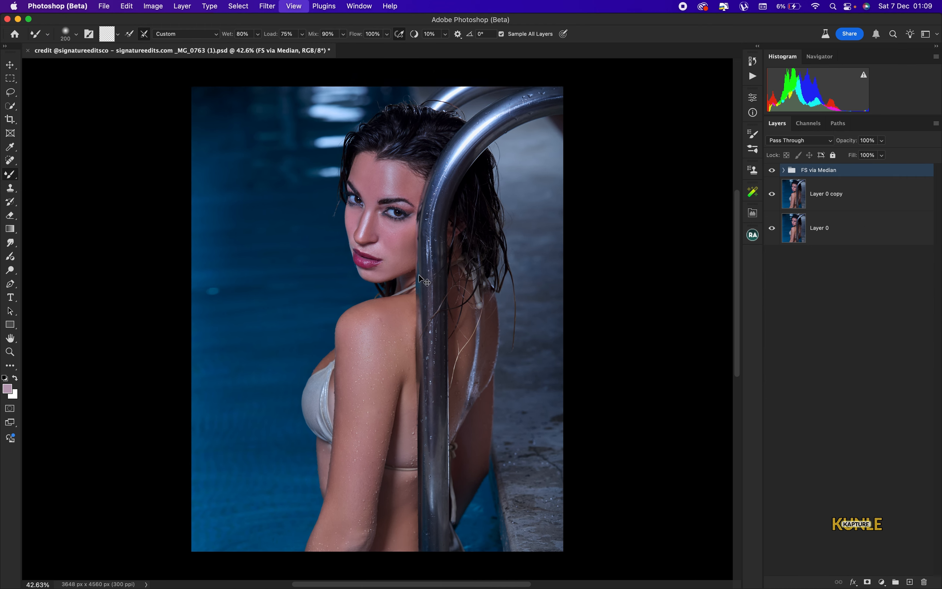
key("super+0")
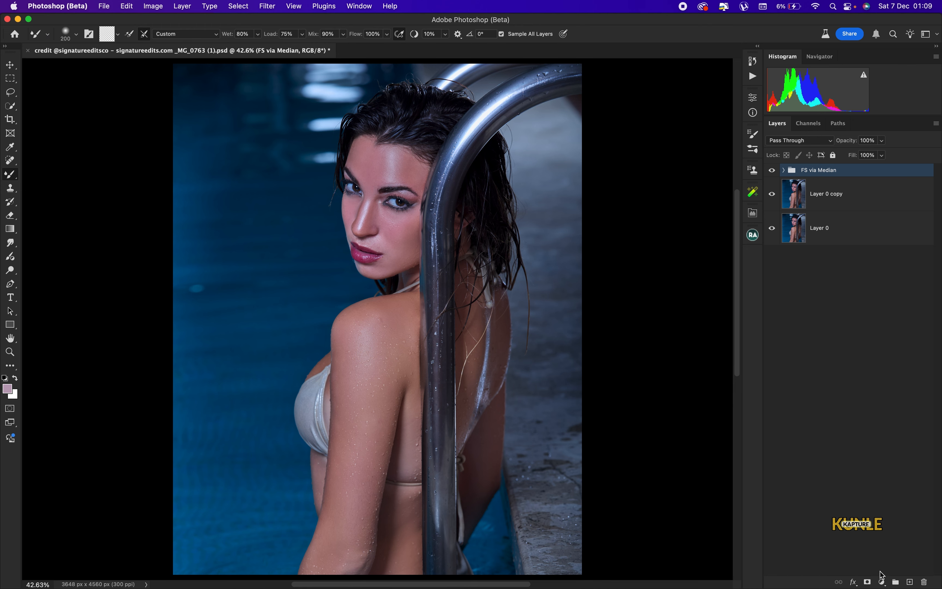
left_click(882, 581)
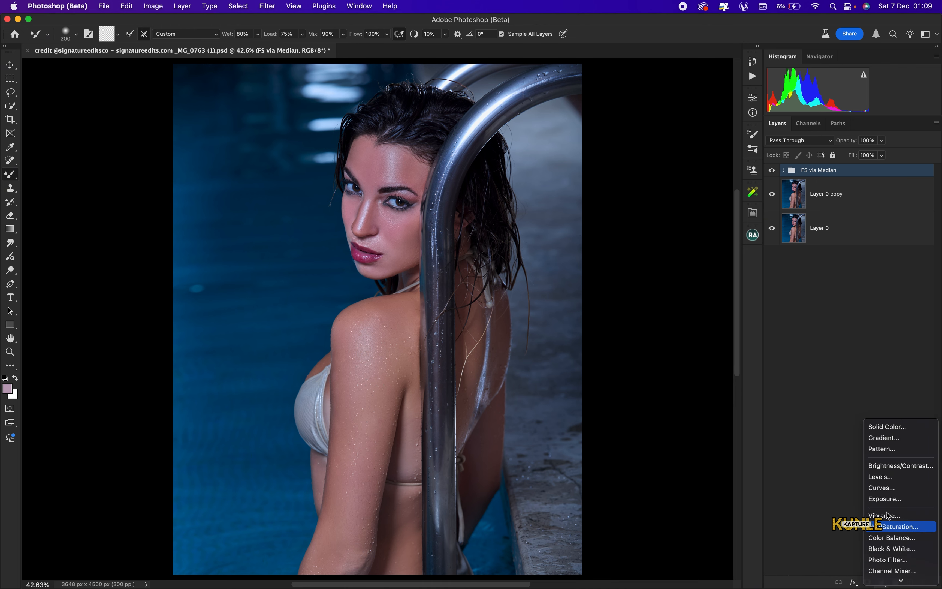
key("Escape")
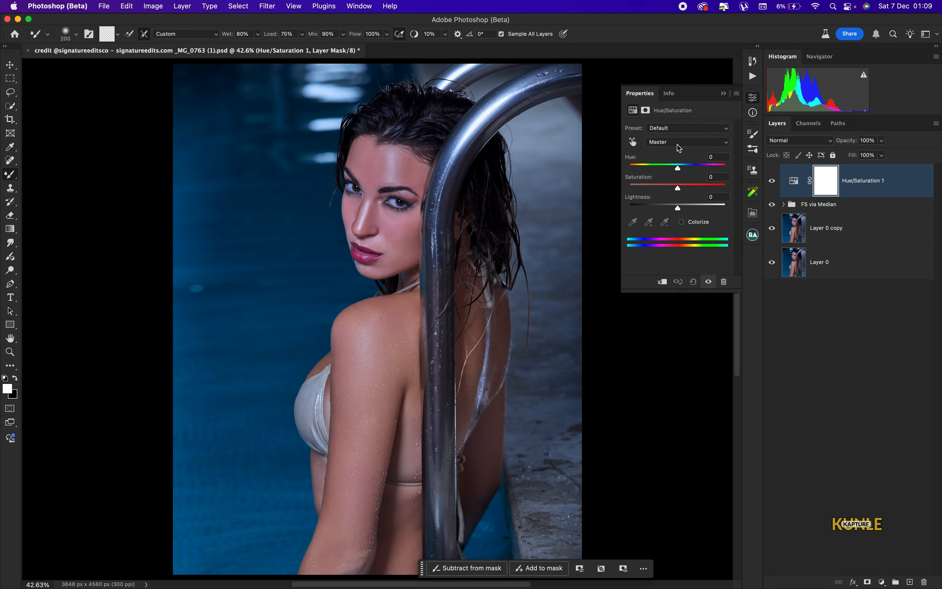
left_click(678, 143)
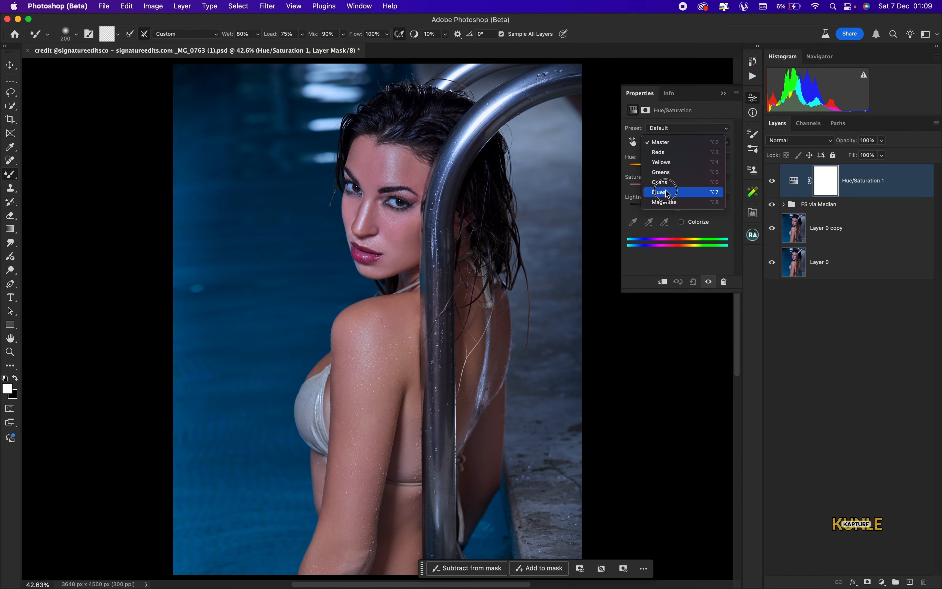
left_click(666, 193)
left_click_drag(677, 188, 706, 210)
Desaturate the Cyans to -66 and raise the lightness of the Blues
left_click(687, 142)
left_click(674, 133)
left_click(687, 142)
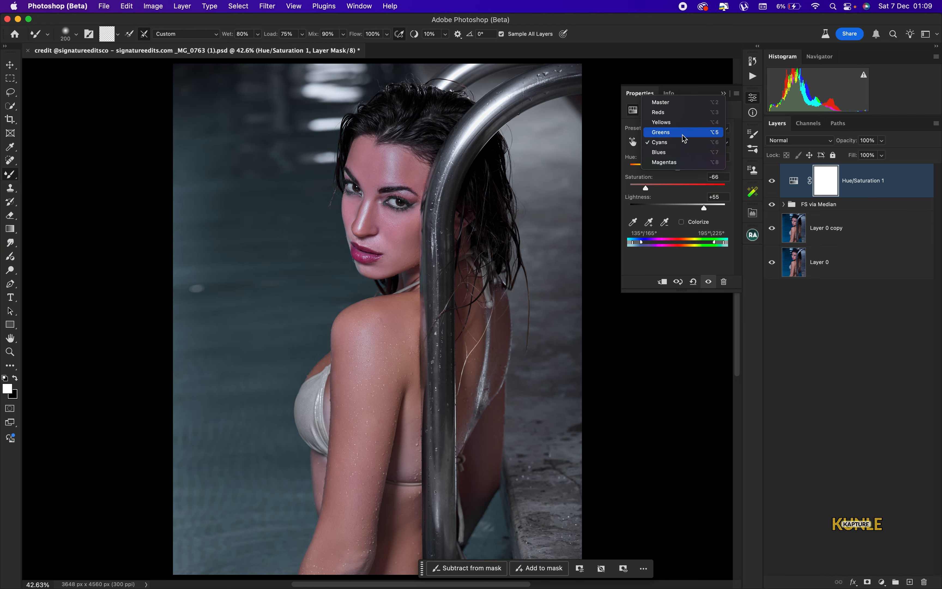
left_click(676, 153)
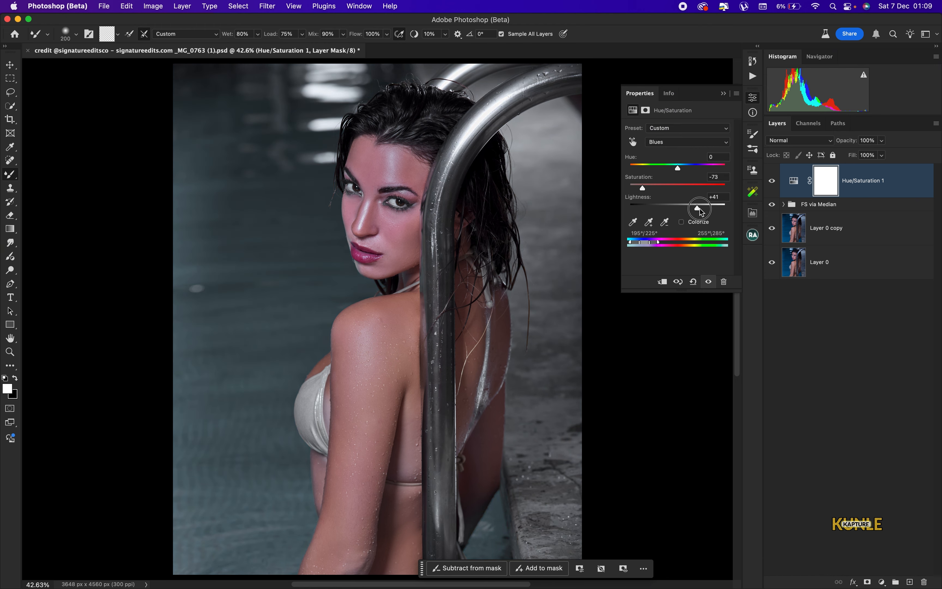
left_click(704, 209)
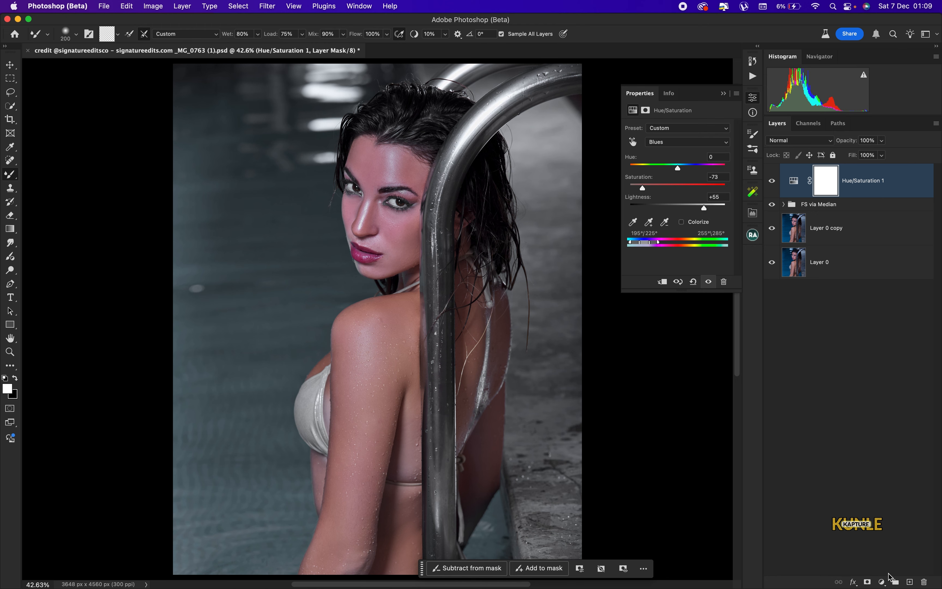
Add a Brightness/Contrast adjustment layer above Hue/Saturation 1
left_click(882, 581)
left_click(895, 466)
left_click(697, 157)
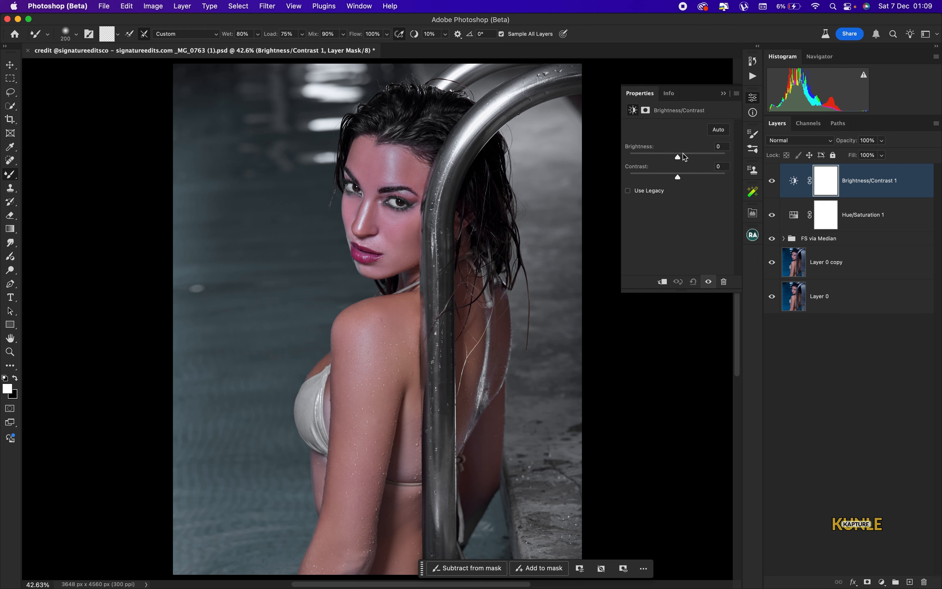
Set Brightness to 61, then group Brightness/Contrast 1 and Hue/Saturation 1 into Group 1
left_click(697, 156)
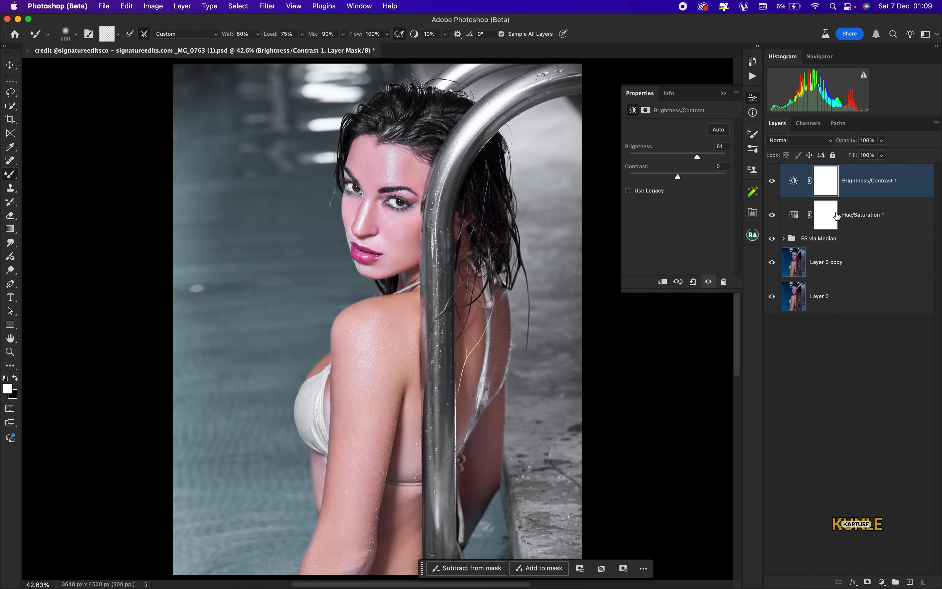
left_click(858, 221, "shift")
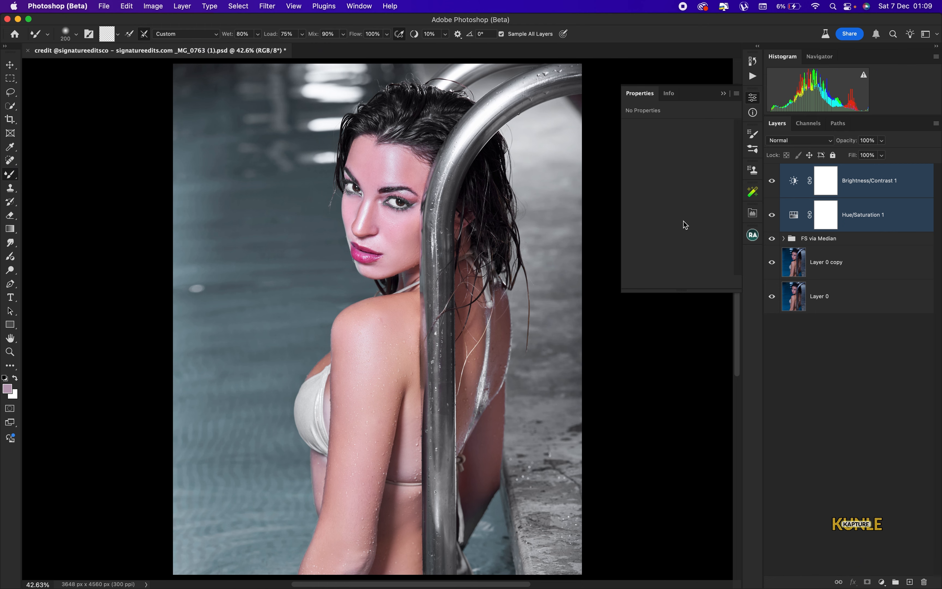
key("super+g")
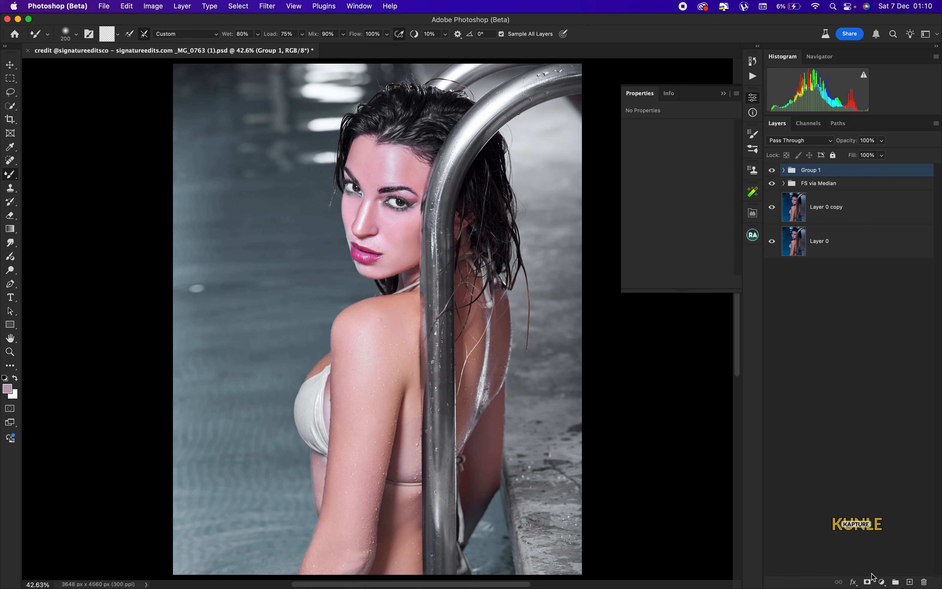
Add a hide-all black mask to Group 1 and set the brush flow to 100%
left_click(867, 582, "alt")
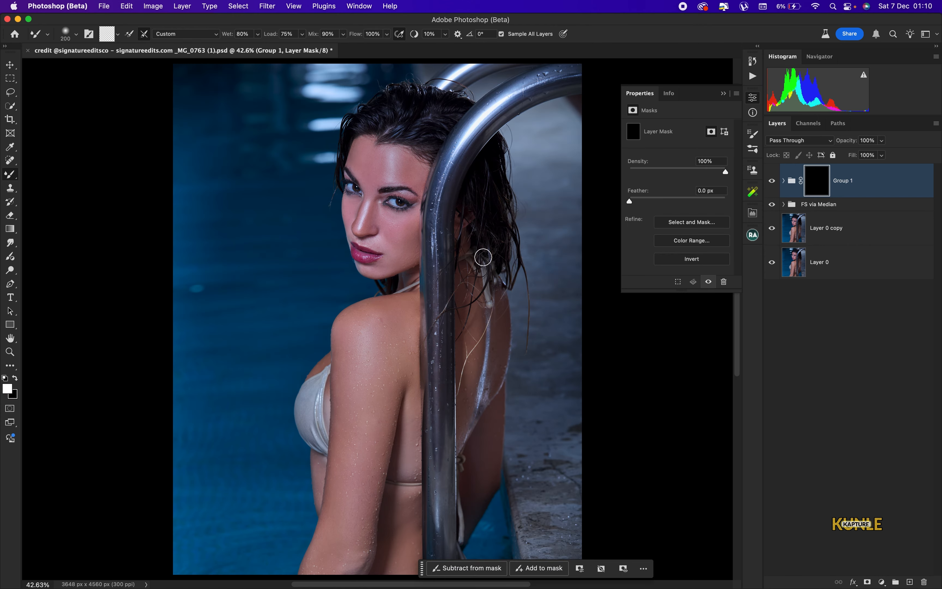
key("shift+b")
key("super+equal")
key("super+equal")
key("super+equal")
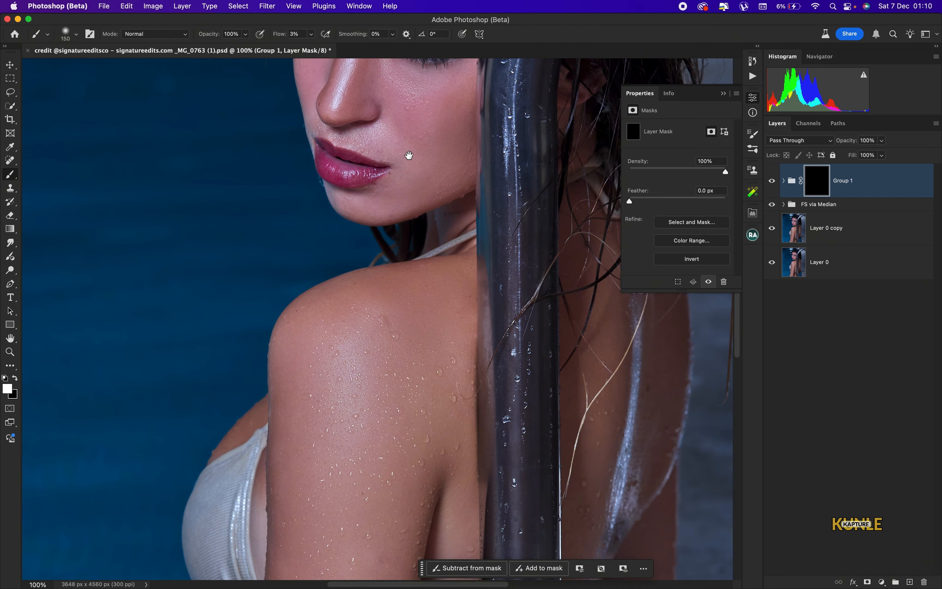
left_click_drag(409, 155, 403, 452)
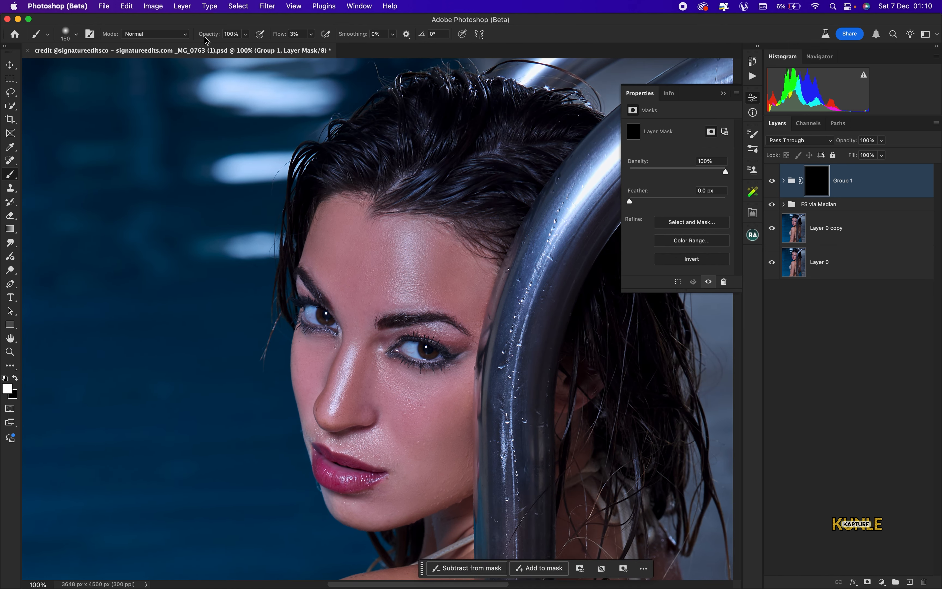
left_click(311, 35)
left_click_drag(313, 48, 346, 49)
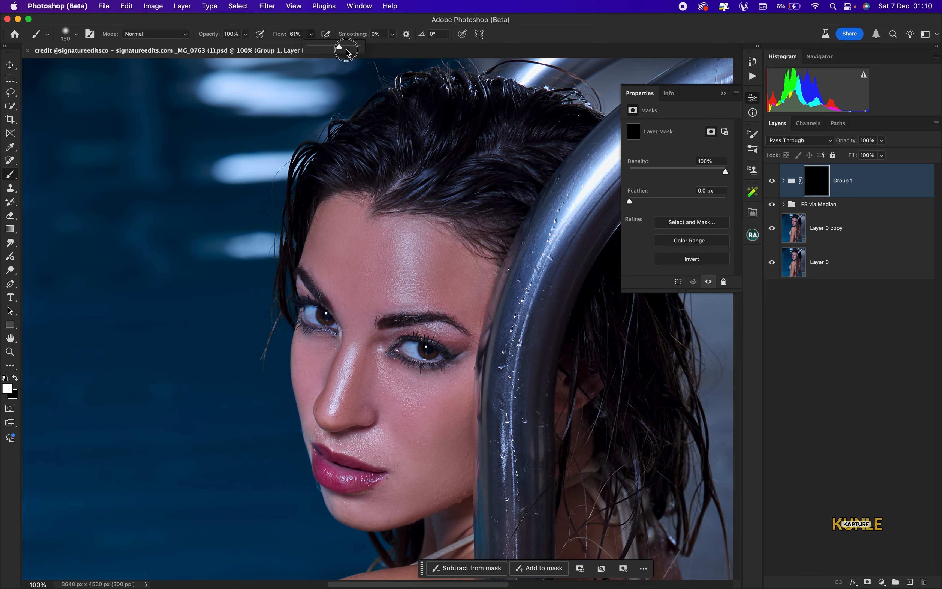
Paint white over the whites of the left and right eyes with a size-40 brush
key("super+equal")
key("bracketleft")
key("bracketleft")
key("bracketleft")
key("bracketleft")
key("bracketleft")
key("bracketleft")
key("bracketleft")
key("bracketleft")
key("bracketleft")
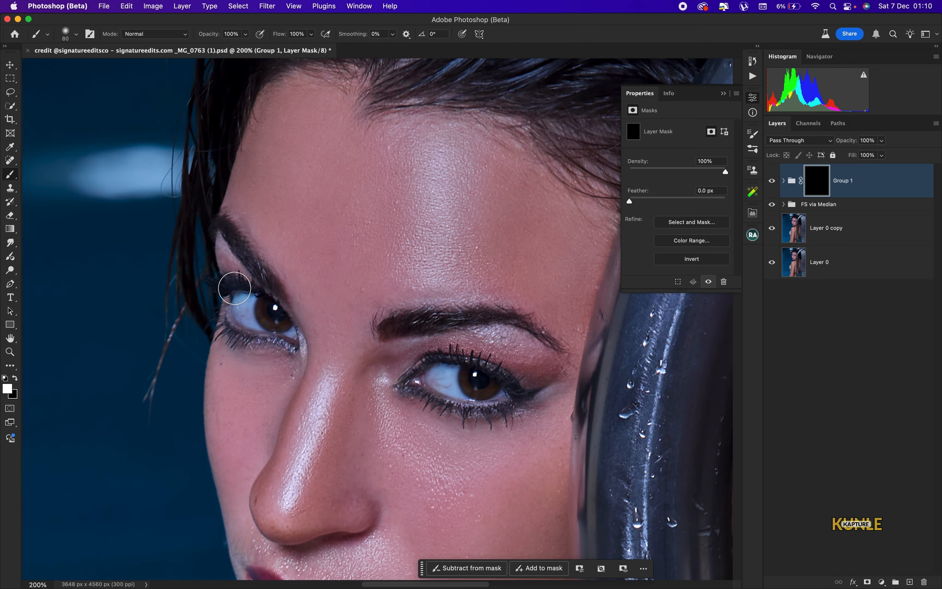
mouse_move(249, 301)
left_mouse_down()
mouse_move(239, 313)
mouse_move(290, 334)
left_mouse_up()
key("bracketleft")
key("bracketleft")
key("bracketleft")
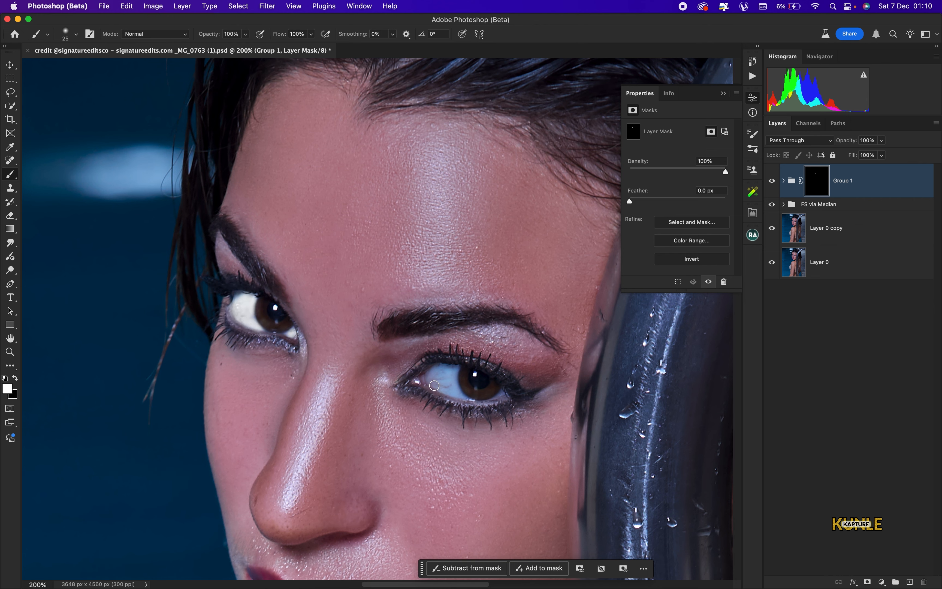
mouse_move(452, 368)
left_mouse_down()
mouse_move(432, 385)
mouse_move(435, 370)
mouse_move(468, 393)
mouse_move(499, 391)
left_mouse_up()
key("bracketleft")
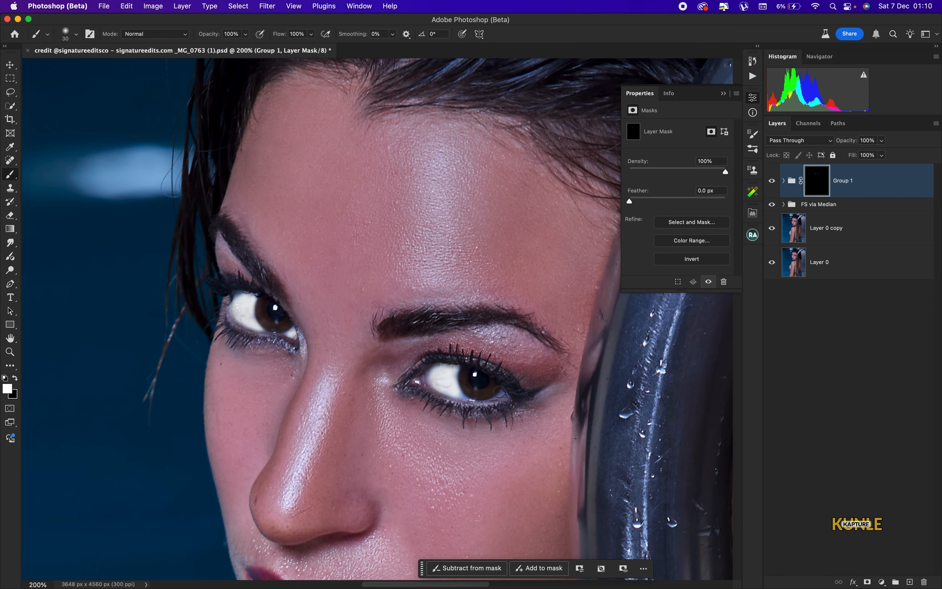
Lower Group 1's opacity to 45% and toggle its visibility to compare the result
left_click(882, 142)
left_click_drag(852, 155, 854, 155)
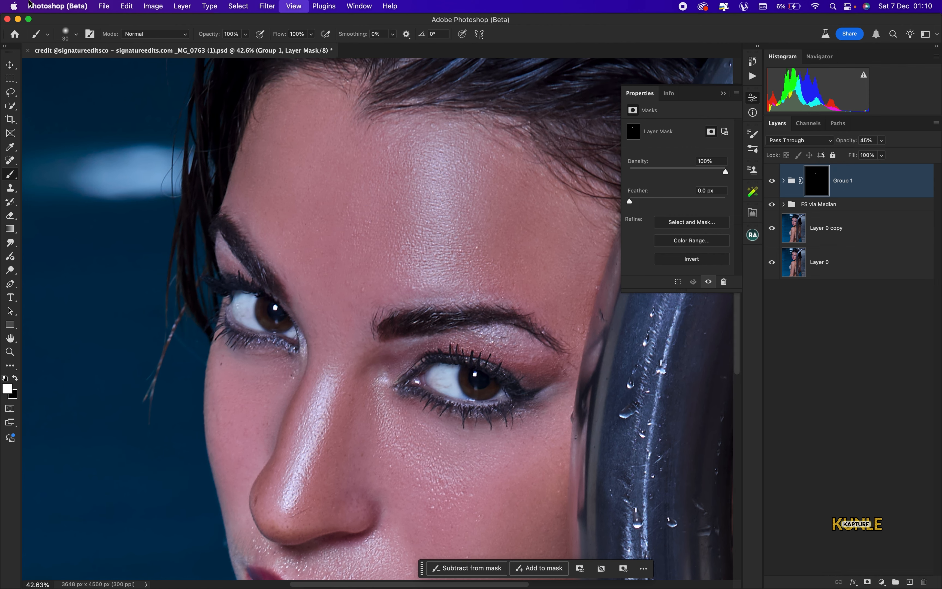
key("super+0")
left_click(771, 180)
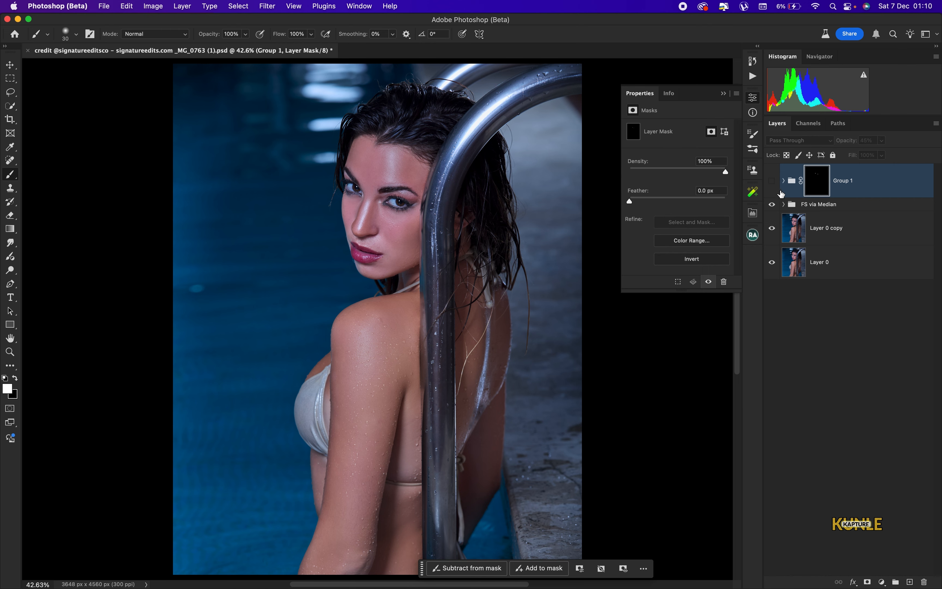
left_click(771, 181)
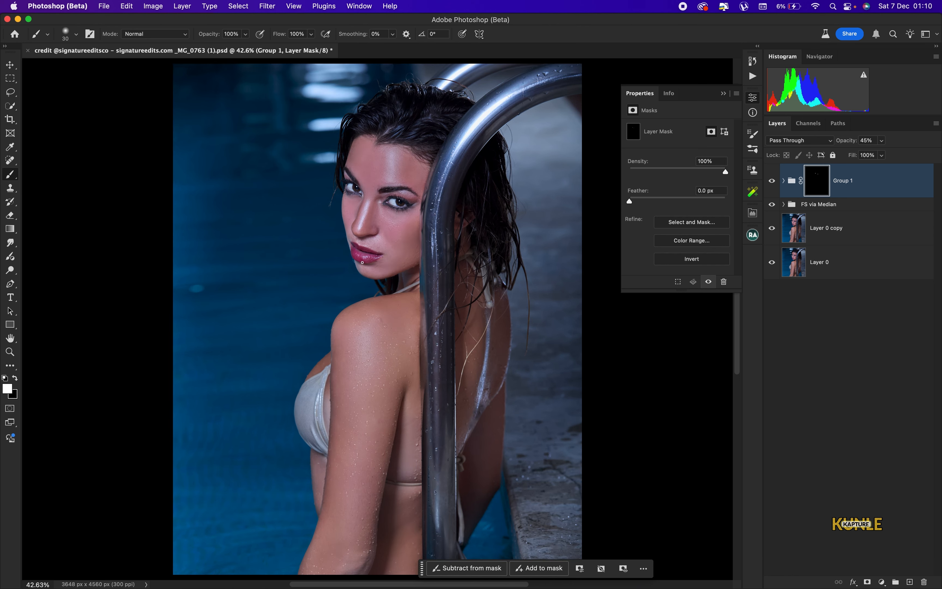
Add a Hue/Saturation layer with Reds at Saturation +50 and Lightness +16, its mask inverted to black
left_click(882, 582)
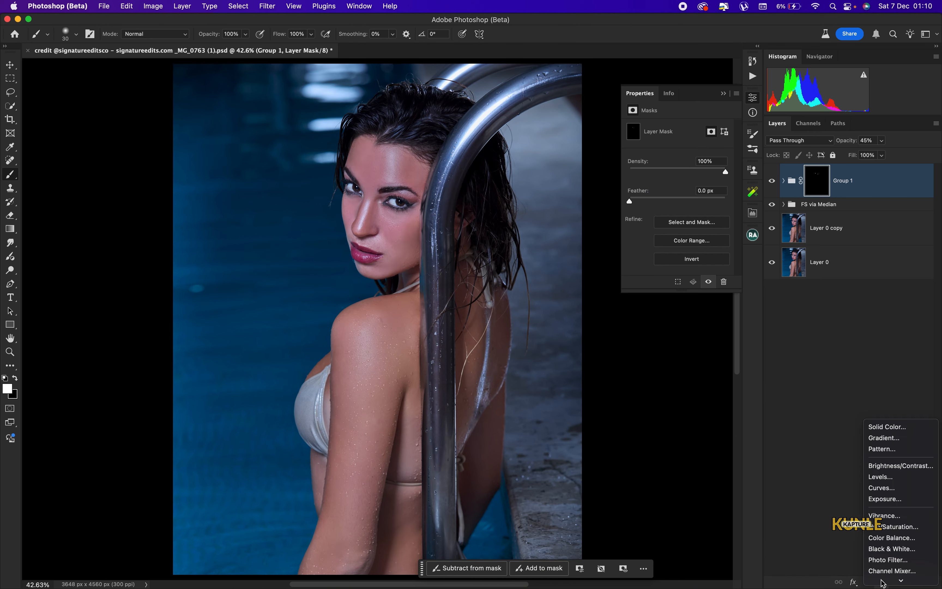
left_click(720, 226)
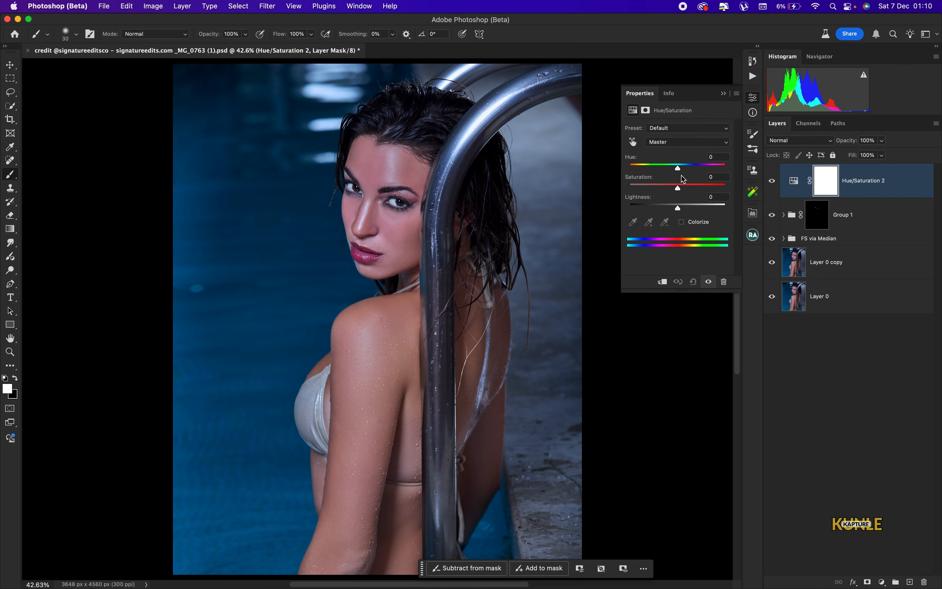
left_click(677, 142)
left_click(661, 152)
left_click_drag(685, 185, 699, 189)
left_click_drag(700, 190, 684, 210)
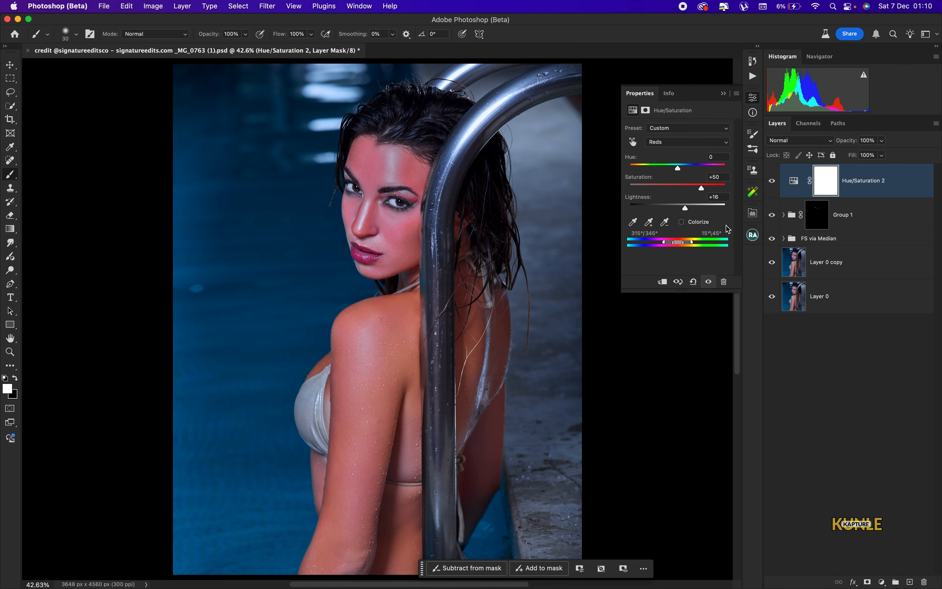
key("super+i")
At 300% zoom, paint white over the upper and lower lips on the Hue/Saturation 2 mask with a size-45 brush
key("super+equal")
key("super+equal")
key("super+equal")
key("super+equal")
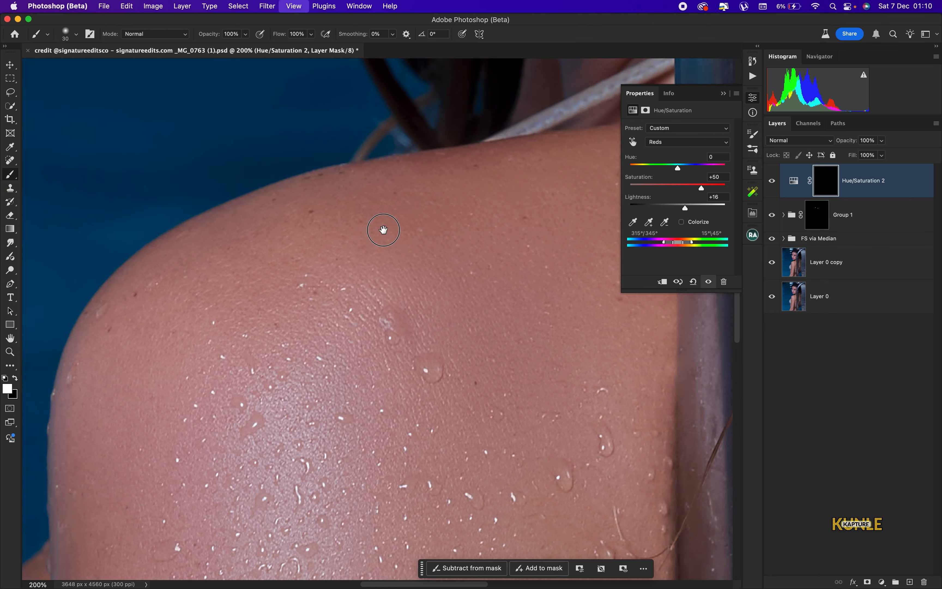
key("super+equal")
left_click_drag(383, 230, 427, 330)
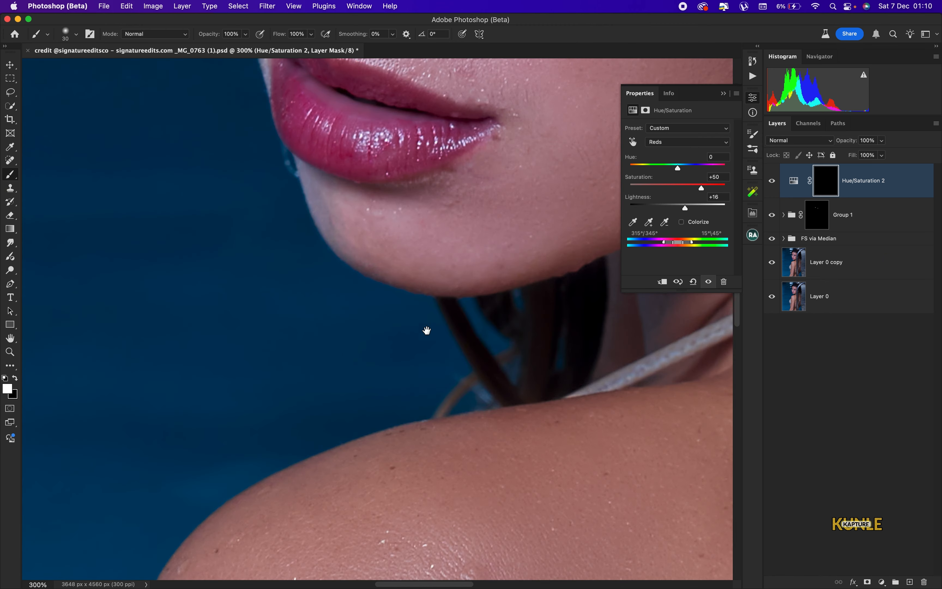
mouse_move(393, 146)
left_mouse_down()
mouse_move(424, 286)
mouse_move(445, 257)
mouse_move(445, 205)
left_mouse_up()
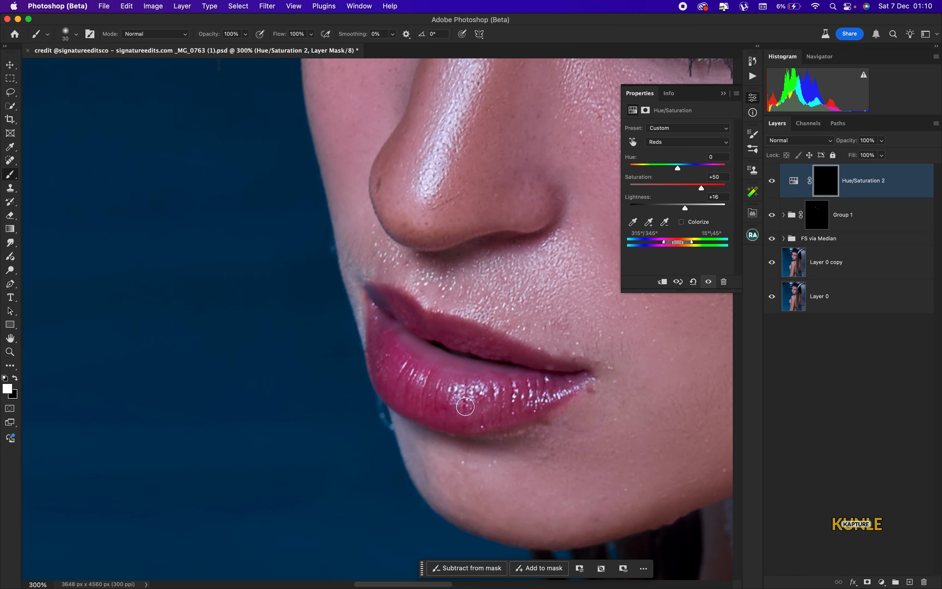
key("bracketright")
key("bracketright")
key("bracketright")
mouse_move(466, 398)
left_mouse_down()
mouse_move(488, 396)
mouse_move(452, 387)
mouse_move(389, 344)
mouse_move(384, 310)
mouse_move(487, 360)
mouse_move(556, 373)
mouse_move(494, 399)
left_mouse_up()
key("backslash")
mouse_move(398, 378)
left_mouse_down()
mouse_move(383, 340)
mouse_move(443, 363)
mouse_move(428, 342)
mouse_move(398, 383)
mouse_move(474, 421)
mouse_move(528, 406)
mouse_move(513, 381)
left_mouse_up()
key("backslash")
mouse_move(459, 362)
left_mouse_down()
mouse_move(391, 318)
mouse_move(452, 387)
mouse_move(529, 383)
left_mouse_up()
Compare the full photo against the original Layer 0 alone, then bring up the adjustment layer list
left_click_drag(456, 330, 447, 444)
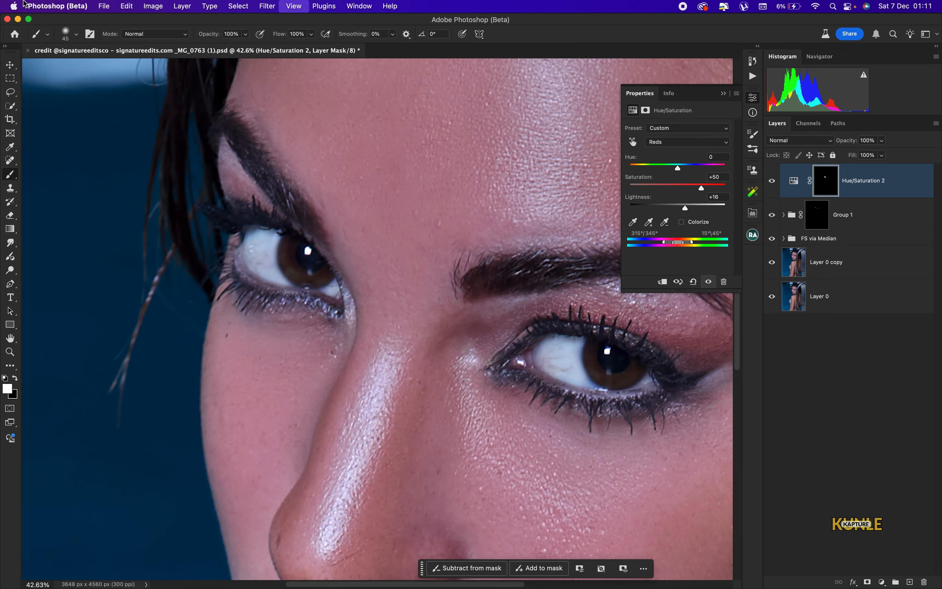
key("super+0")
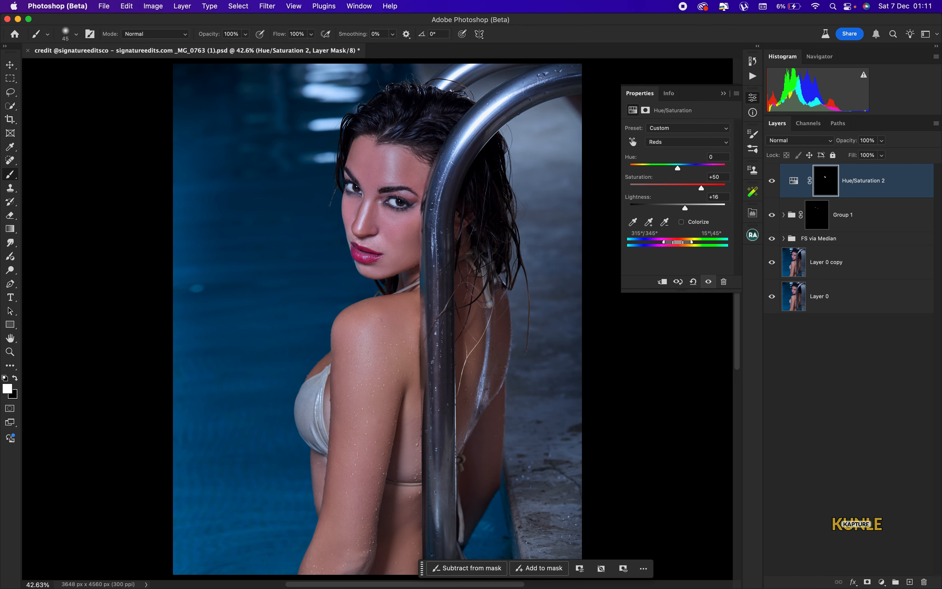
left_click(771, 296, "alt")
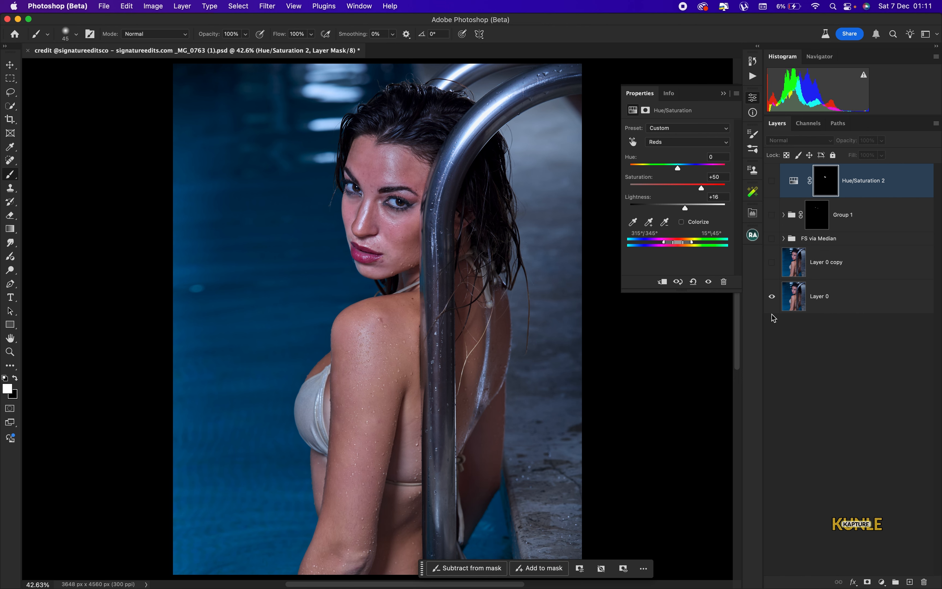
left_click(772, 302, "alt")
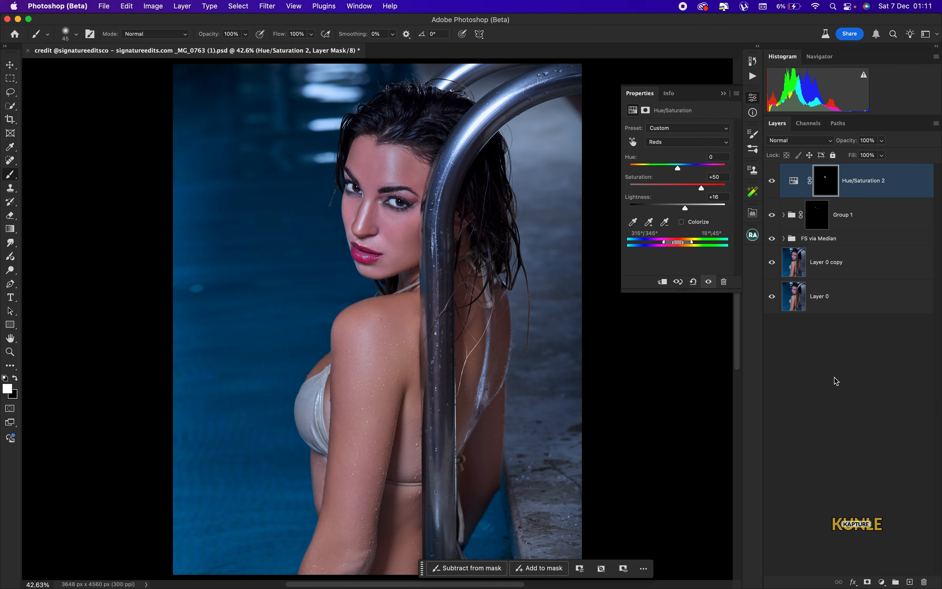
left_click(883, 582)
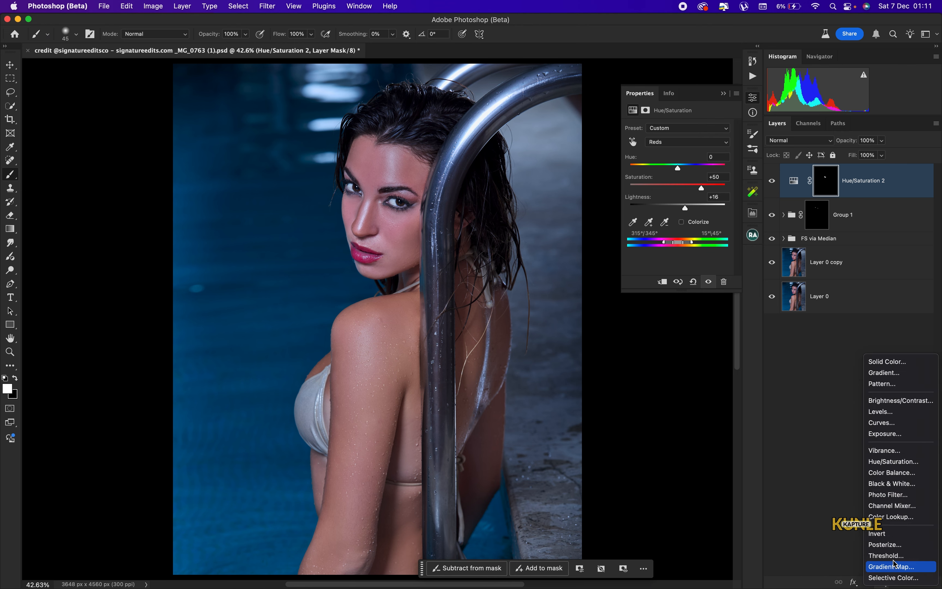
Add a Gradient Map layer and browse its gradient presets, including the Neutrals folder
left_click(894, 567)
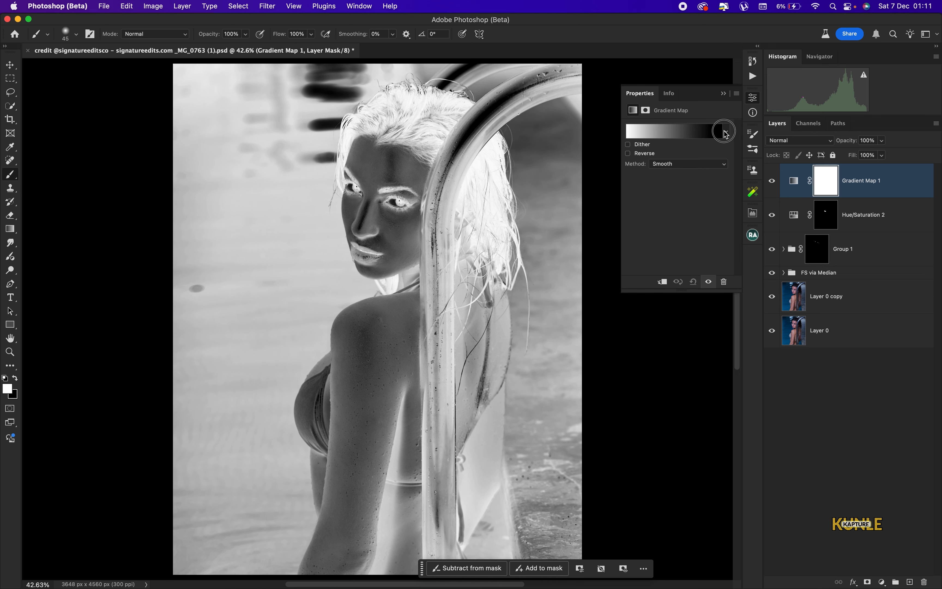
left_click(725, 131)
scroll(690, 201, "down", 5)
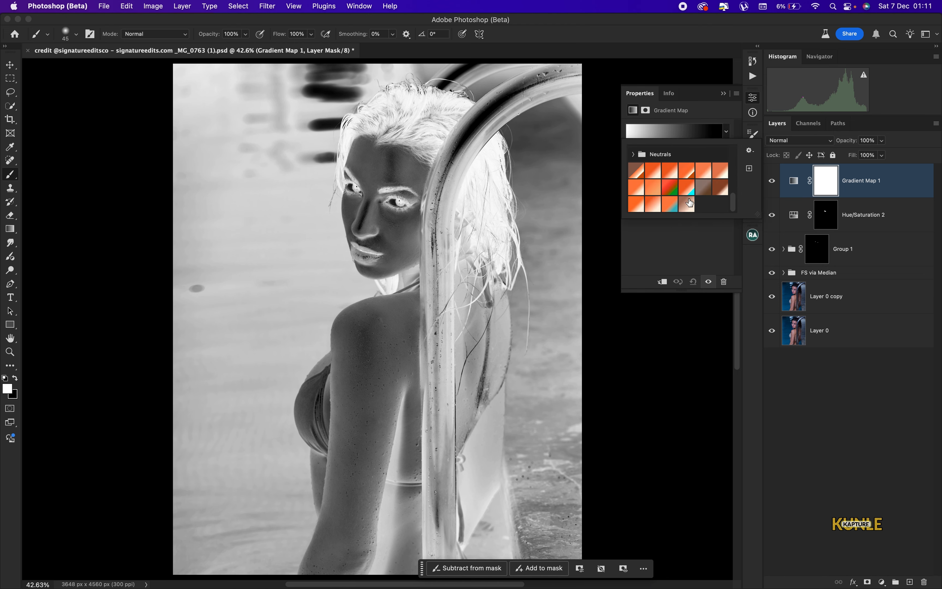
scroll(731, 191, "up", 2)
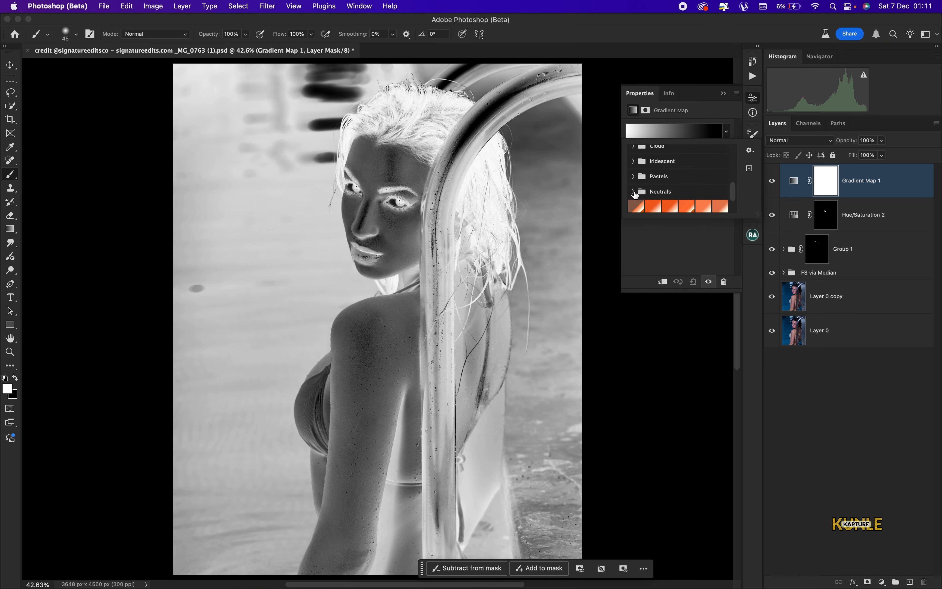
mouse_move(732, 194)
left_mouse_down()
mouse_move(733, 213)
mouse_move(735, 156)
mouse_move(733, 210)
left_mouse_up()
left_click(633, 156)
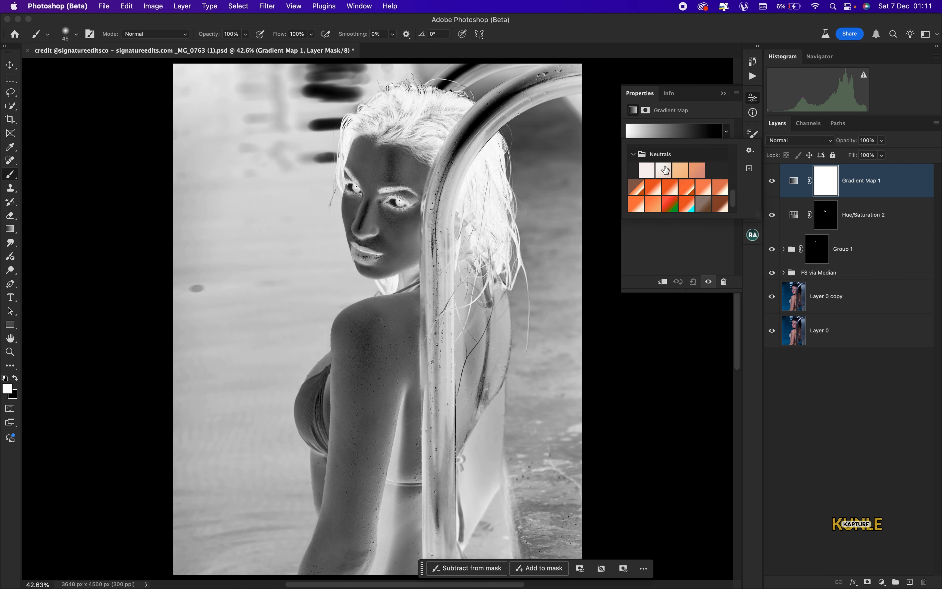
left_click(633, 154)
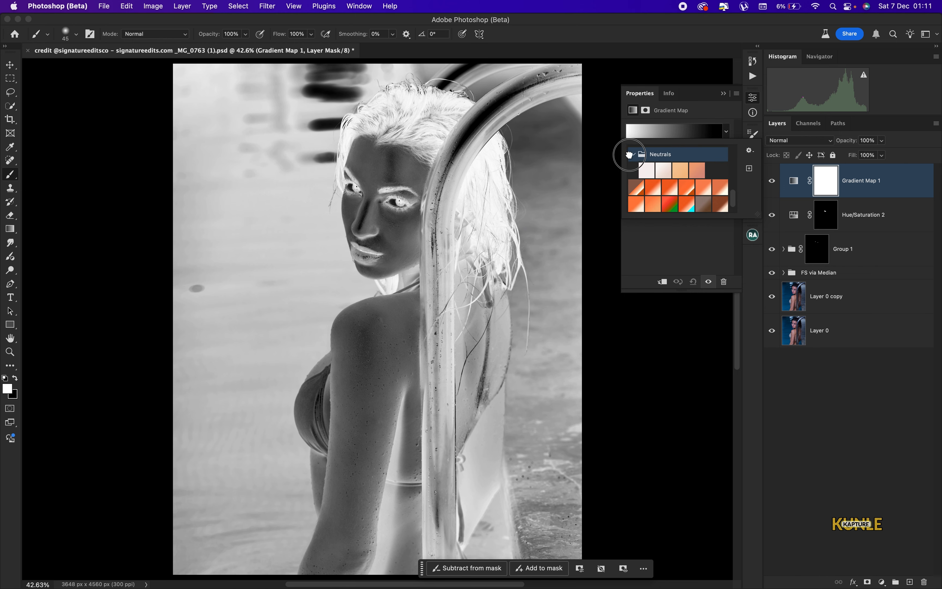
Apply a light orange Neutrals preset to the gradient map and close its properties
mouse_move(733, 199)
left_mouse_down()
mouse_move(738, 148)
mouse_move(734, 216)
left_mouse_up()
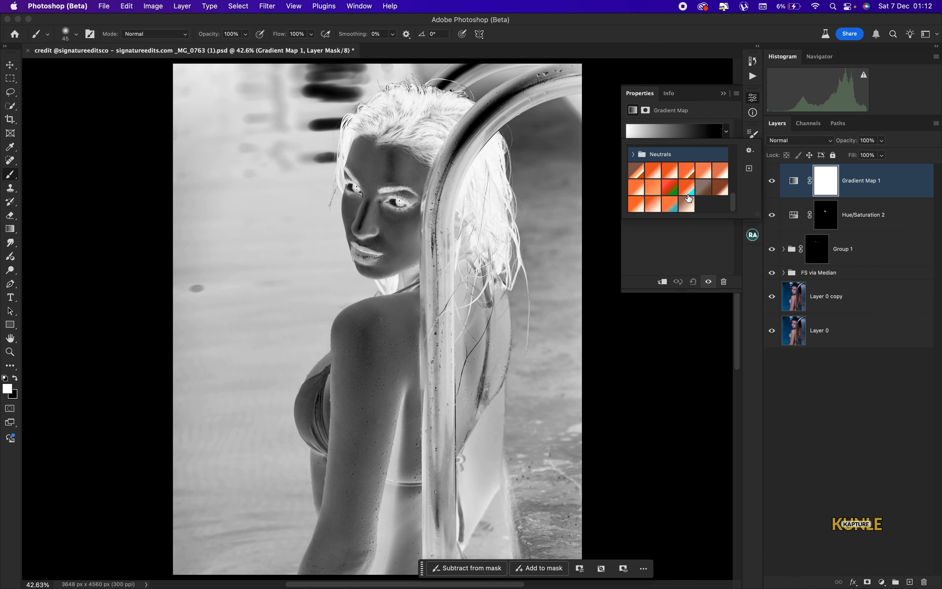
left_click(633, 155)
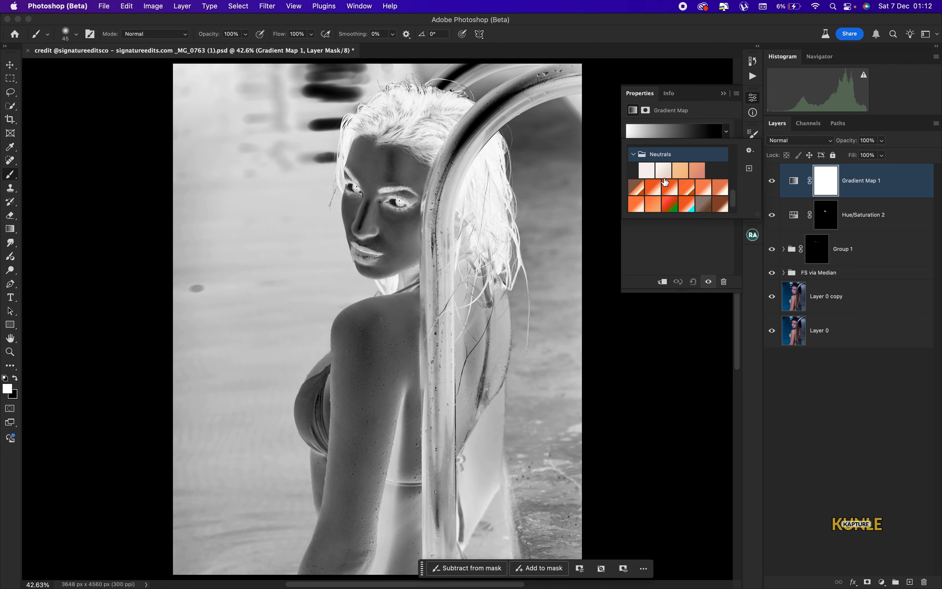
left_click(702, 193)
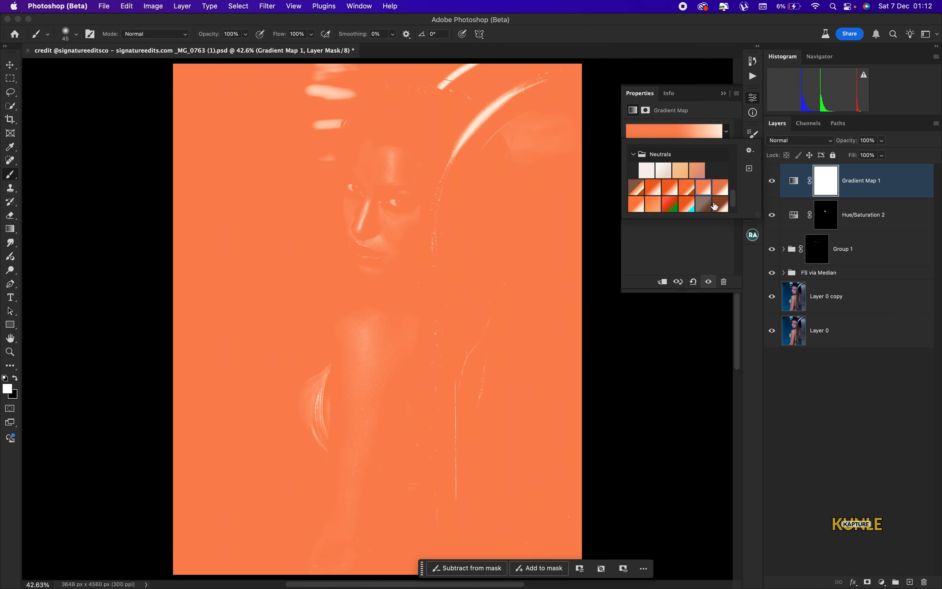
left_click(687, 190)
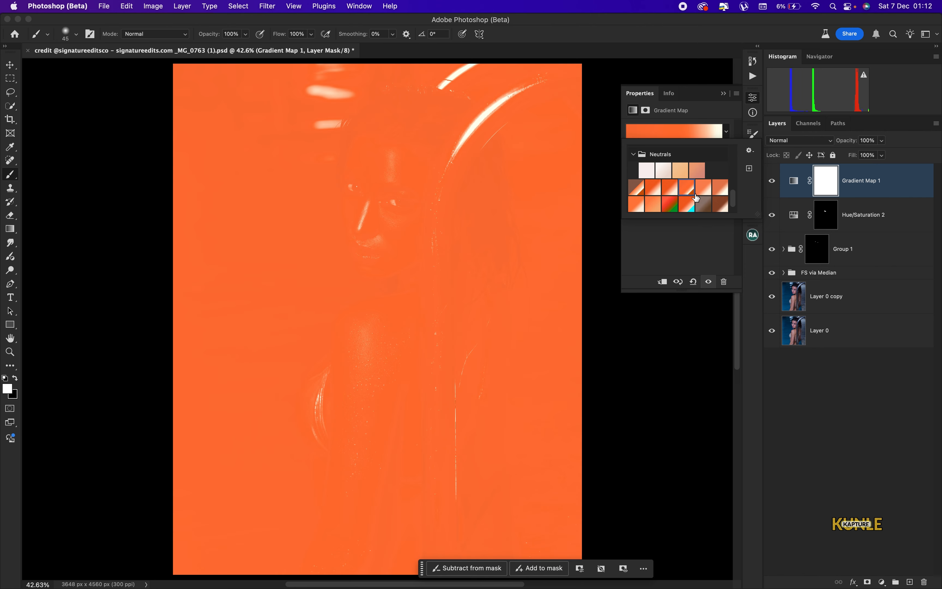
left_click(703, 193)
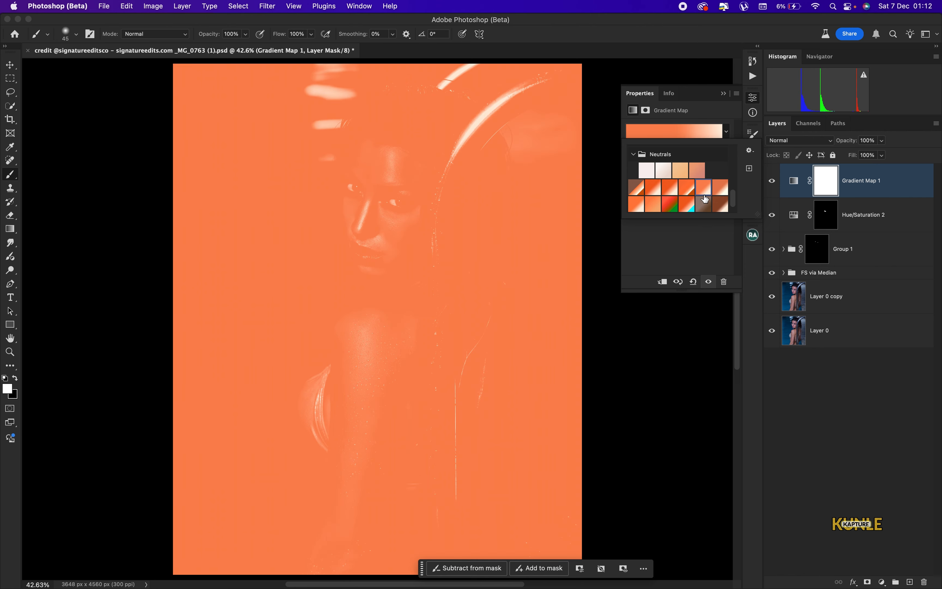
left_click(751, 101)
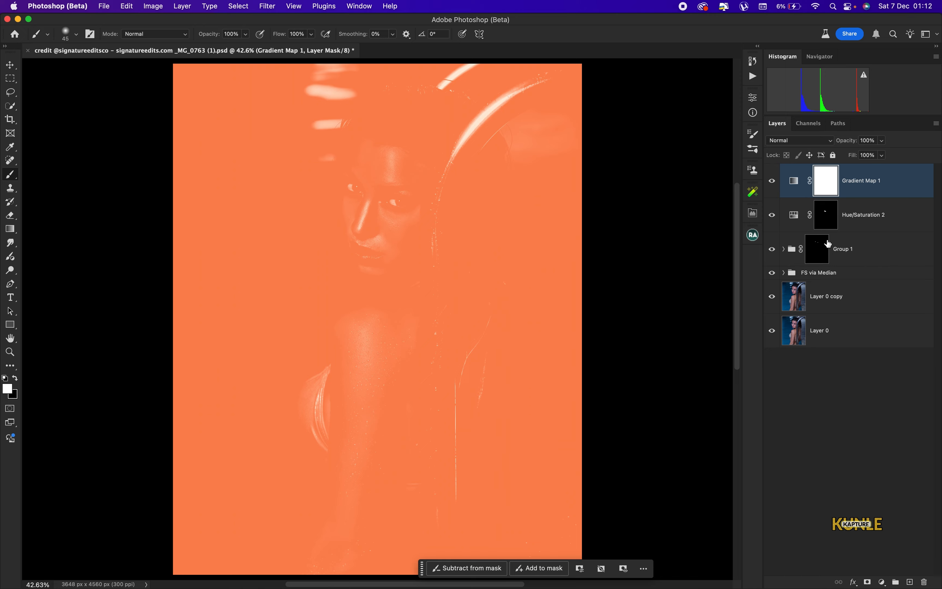
Set Gradient Map 1 to Soft Light at 50% opacity and invert its mask to black
left_click(816, 140)
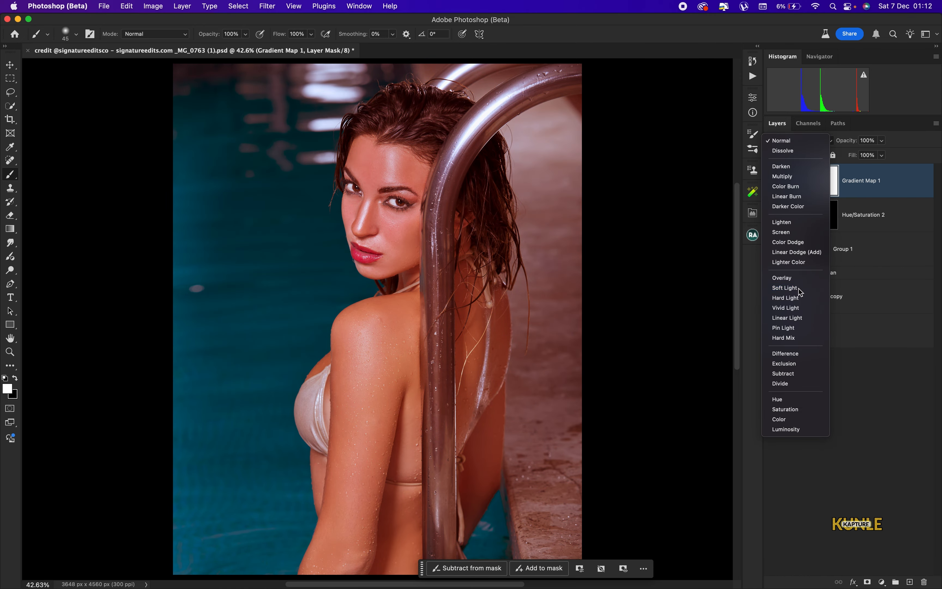
left_click(798, 288)
left_click(867, 140)
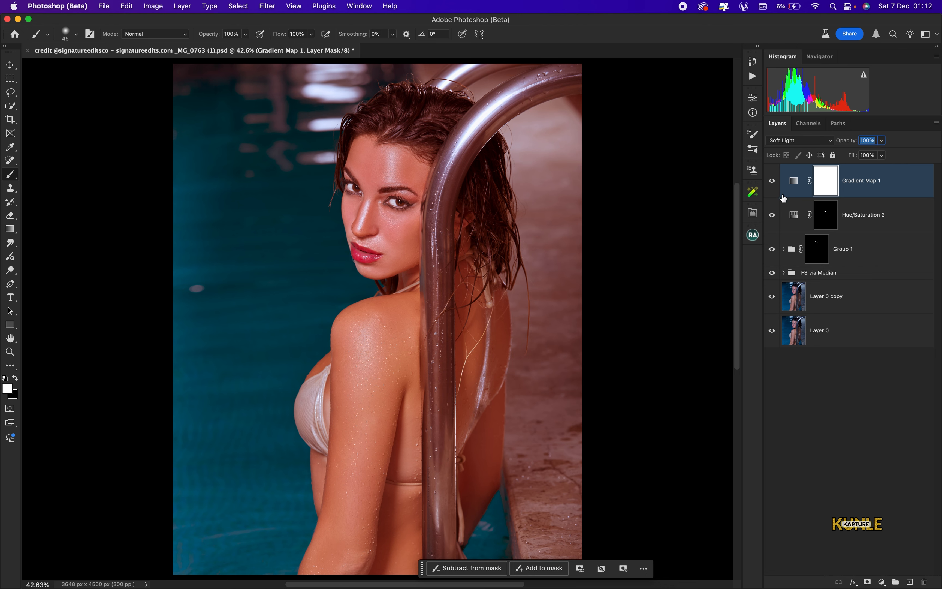
type("50")
key("super+minus")
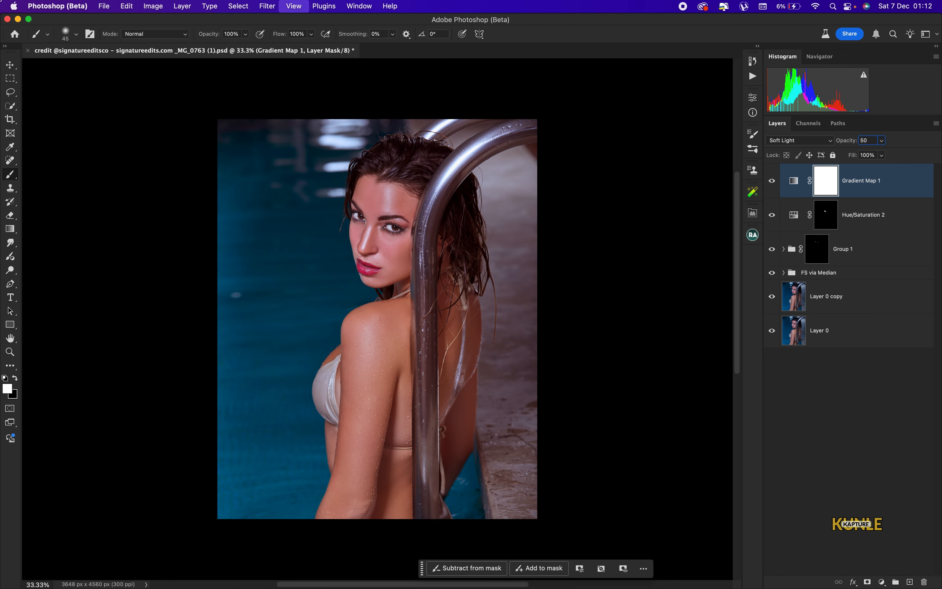
key("super+0")
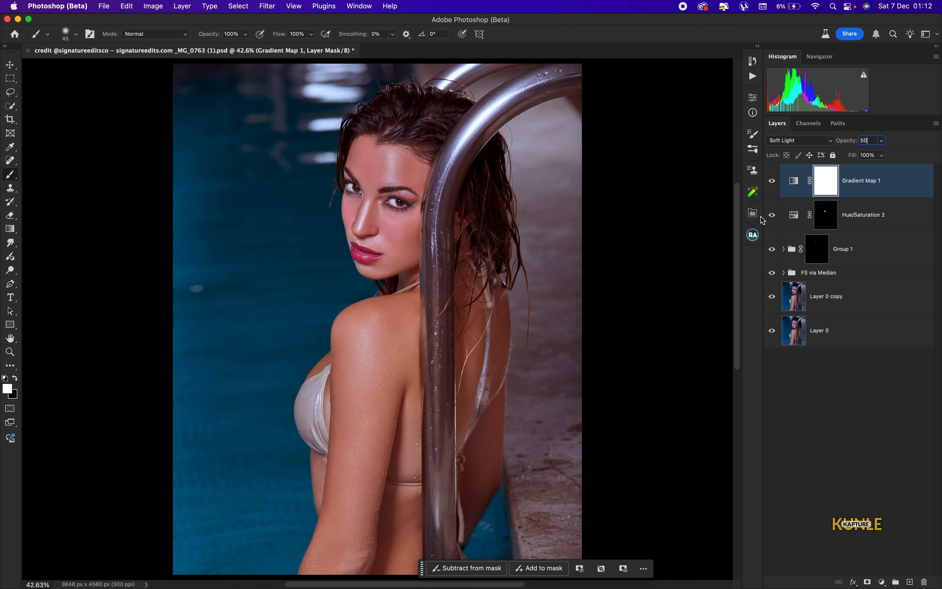
key("super+i")
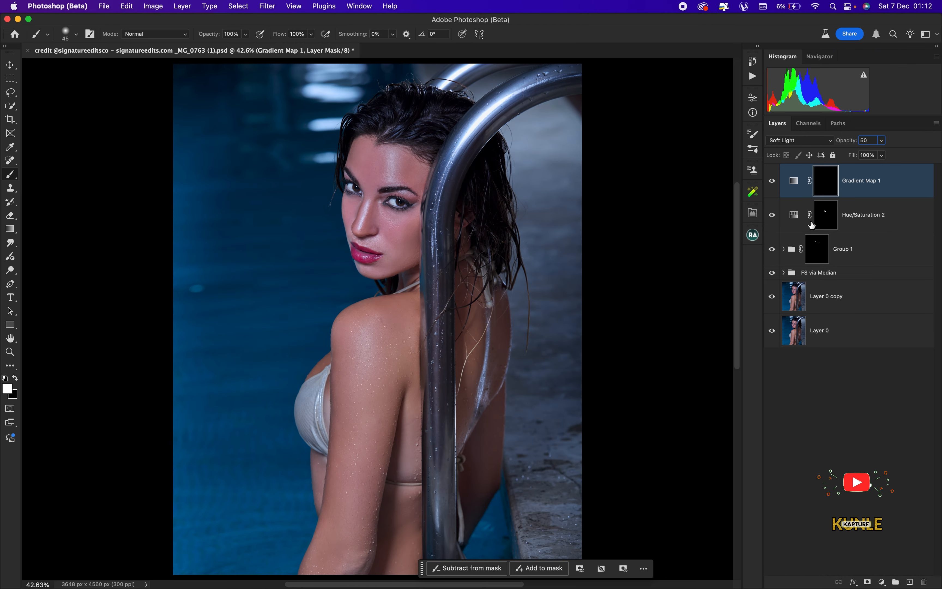
On Layer 0 copy, use Select > Subject to outline the woman and check the edges up close
left_click(848, 297)
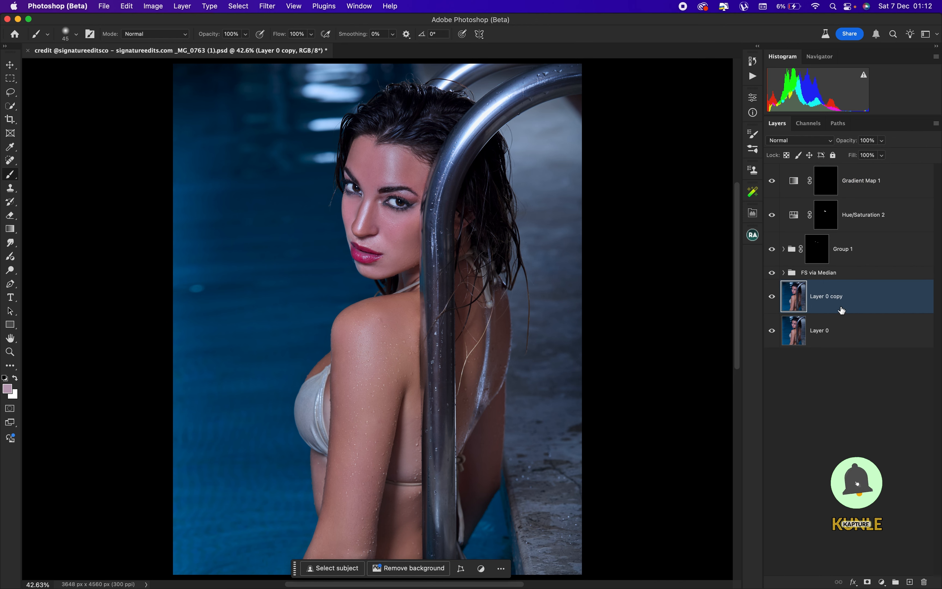
left_click(238, 6)
left_click(257, 127)
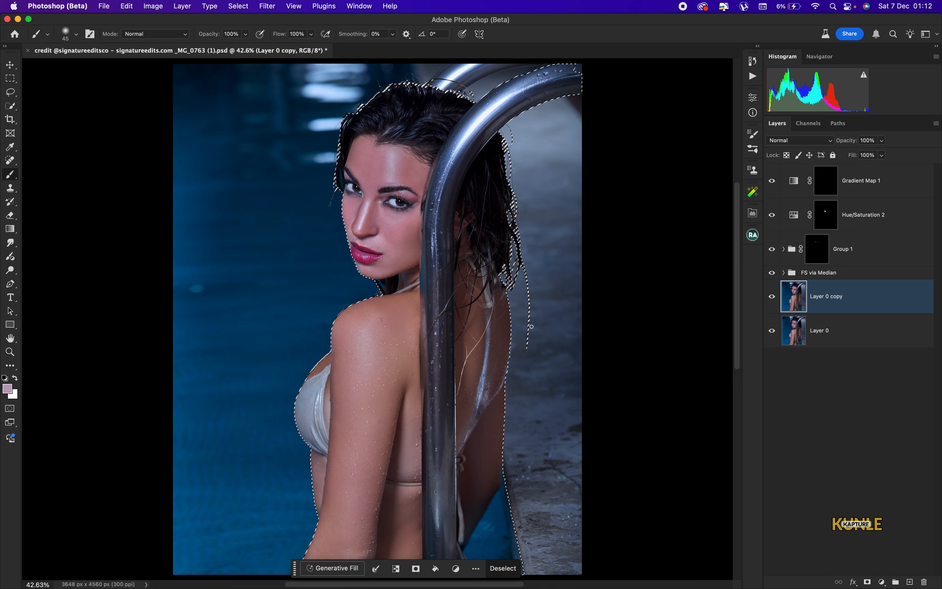
key("super+plus")
key("super+plus")
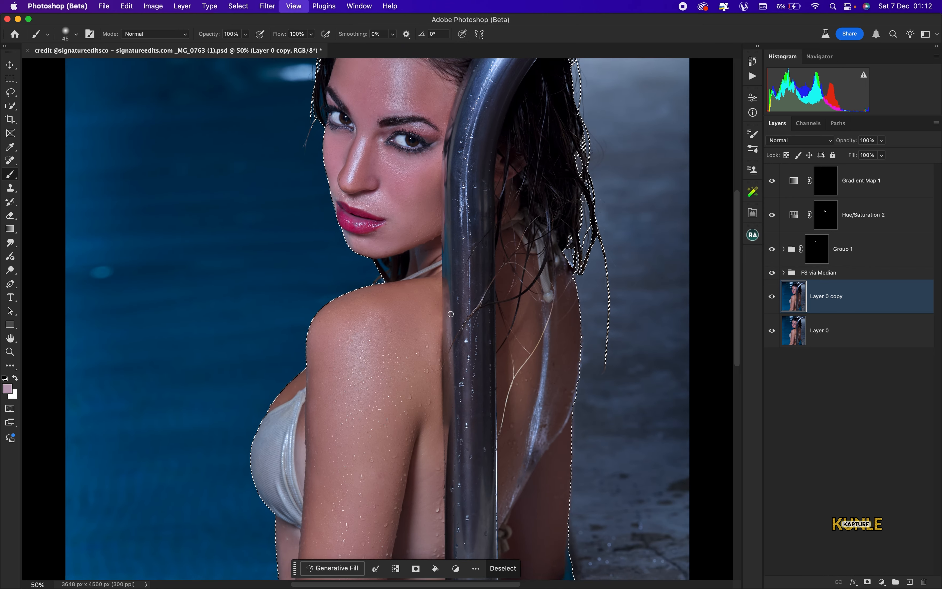
key("bracketright")
key("bracketright")
key("bracketright")
key("bracketright")
key("bracketright")
key("bracketright")
key("bracketright")
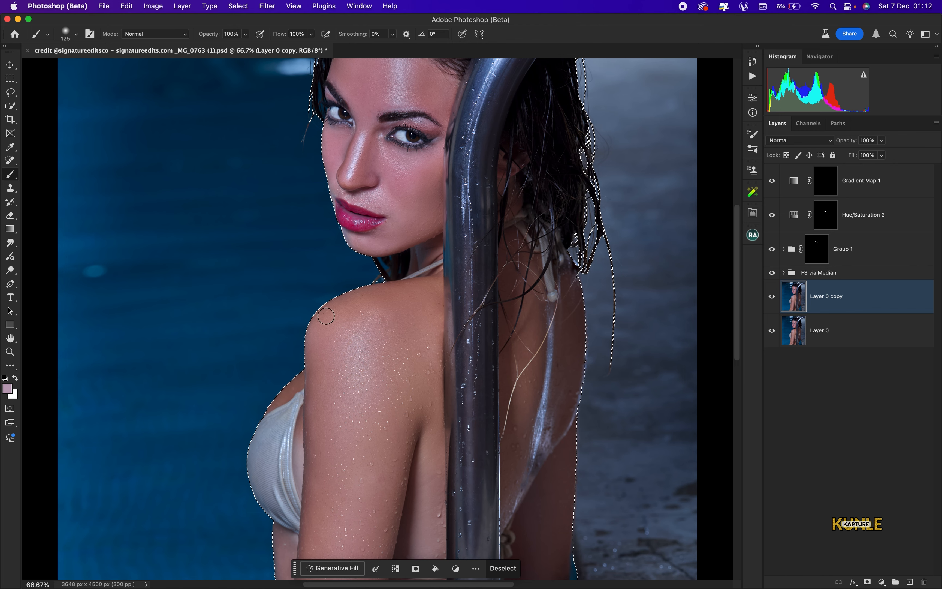
key("super+0")
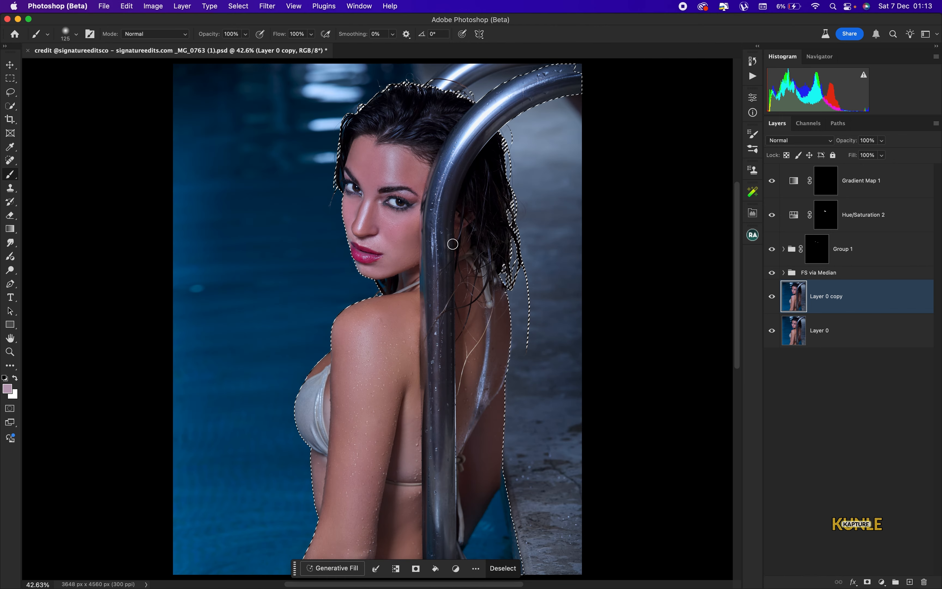
key("super+c")
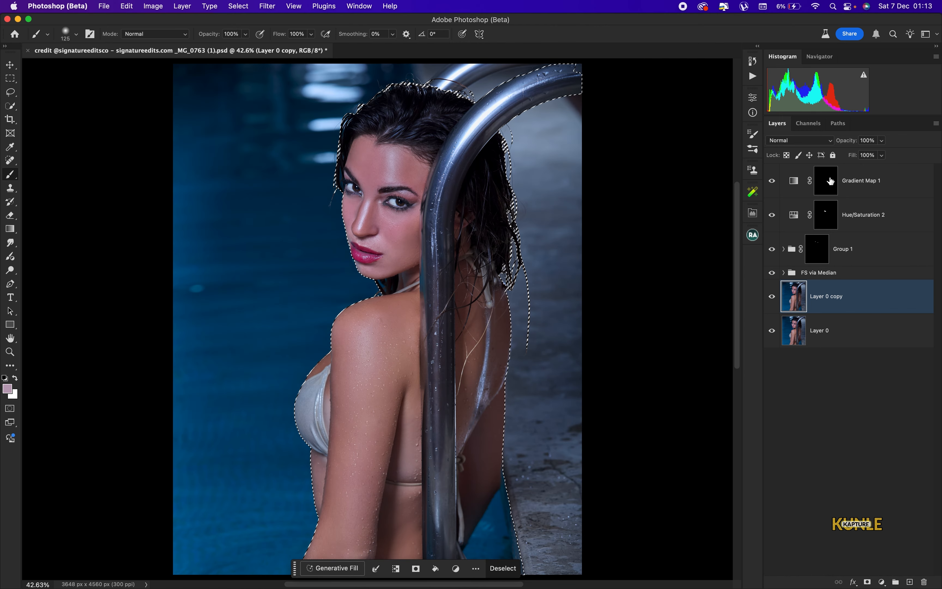
Paint white on the Gradient Map 1 mask over her shoulder, arm, forehead and nose
left_click(828, 182)
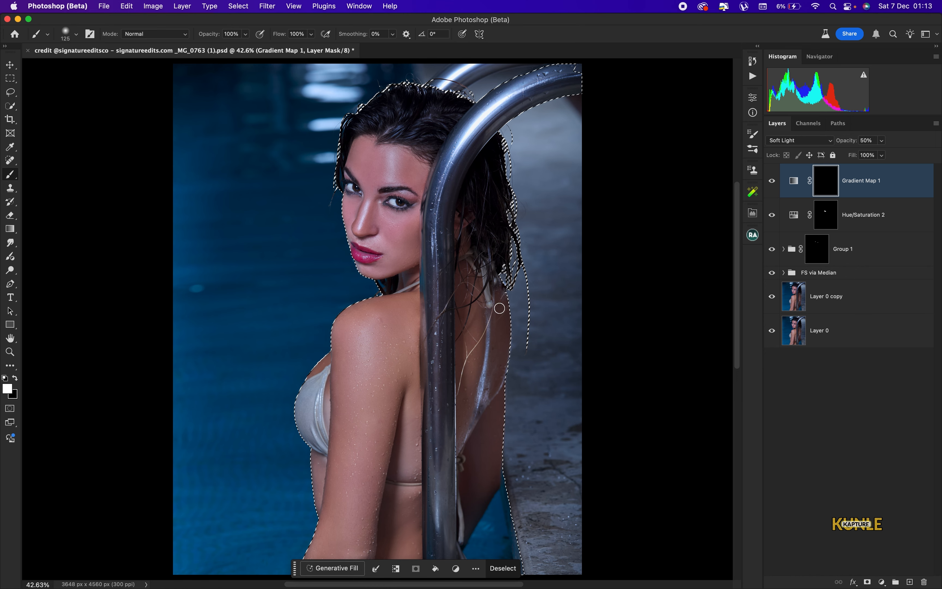
key("bracketright")
key("bracketright")
key("bracketright")
key("bracketright")
key("bracketright")
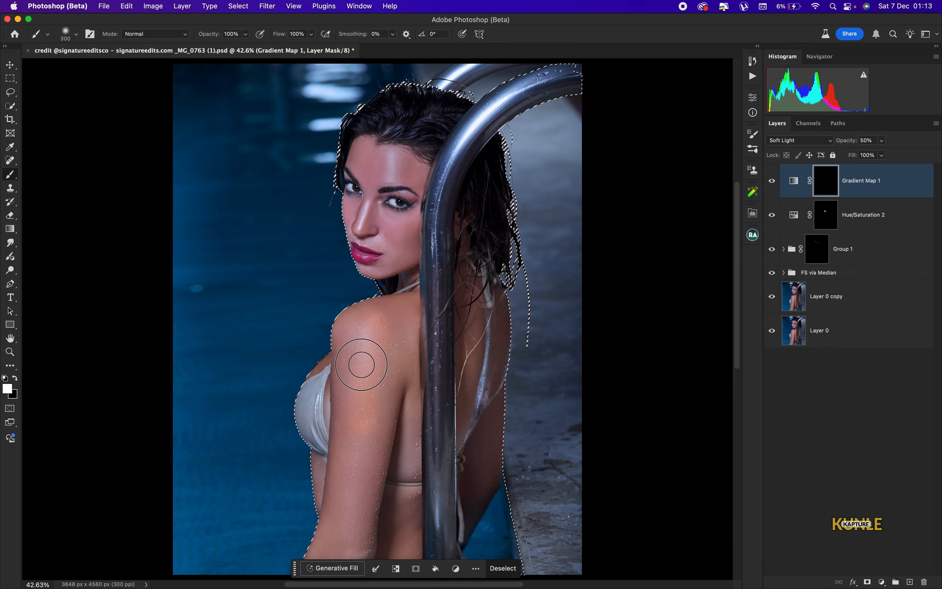
mouse_move(357, 343)
left_mouse_down()
mouse_move(304, 347)
mouse_move(315, 336)
mouse_move(357, 353)
mouse_move(346, 400)
left_mouse_up()
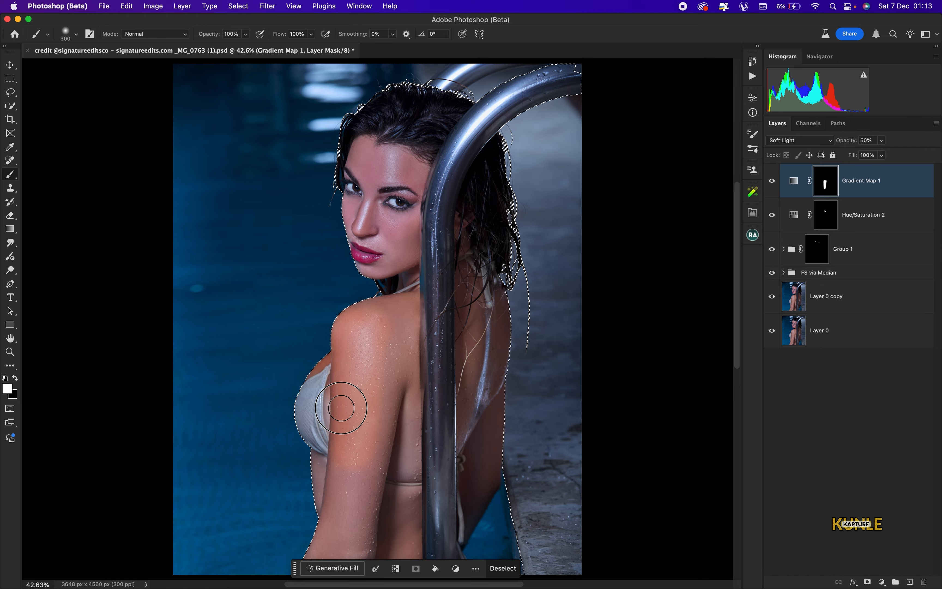
key("backslash")
scroll(420, 276, "down", 5)
key("super+plus")
scroll(327, 405, "up", 5)
key("bracketleft")
key("bracketleft")
key("bracketleft")
key("bracketleft")
key("super+plus")
scroll(332, 381, "up", 5)
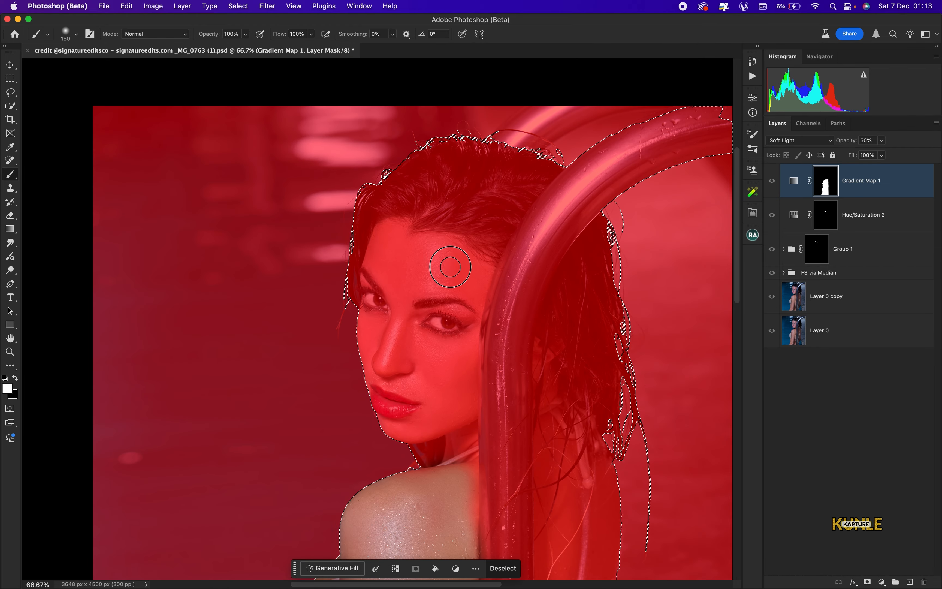
mouse_move(443, 261)
left_mouse_down()
mouse_move(374, 288)
mouse_move(456, 473)
mouse_move(479, 276)
mouse_move(409, 381)
left_mouse_up()
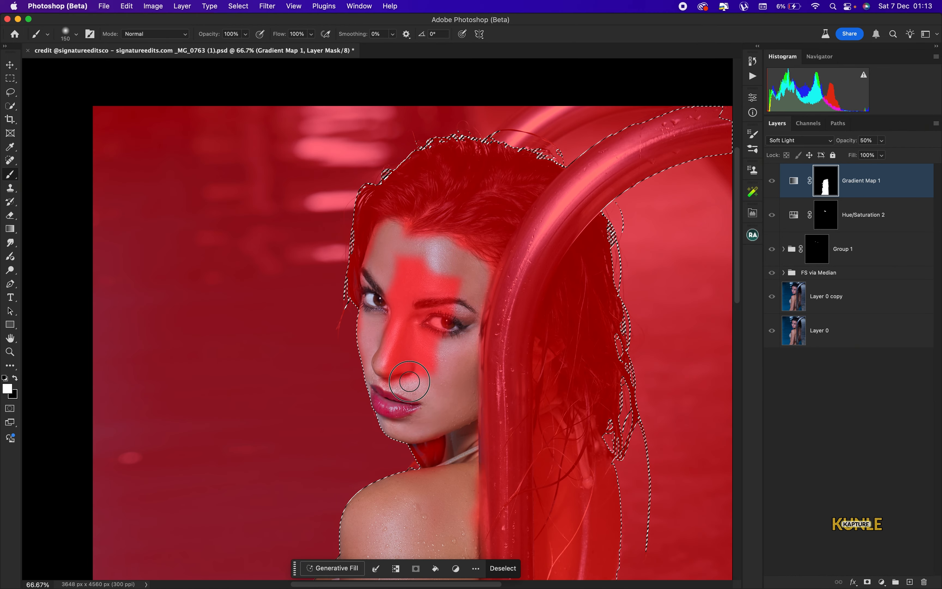